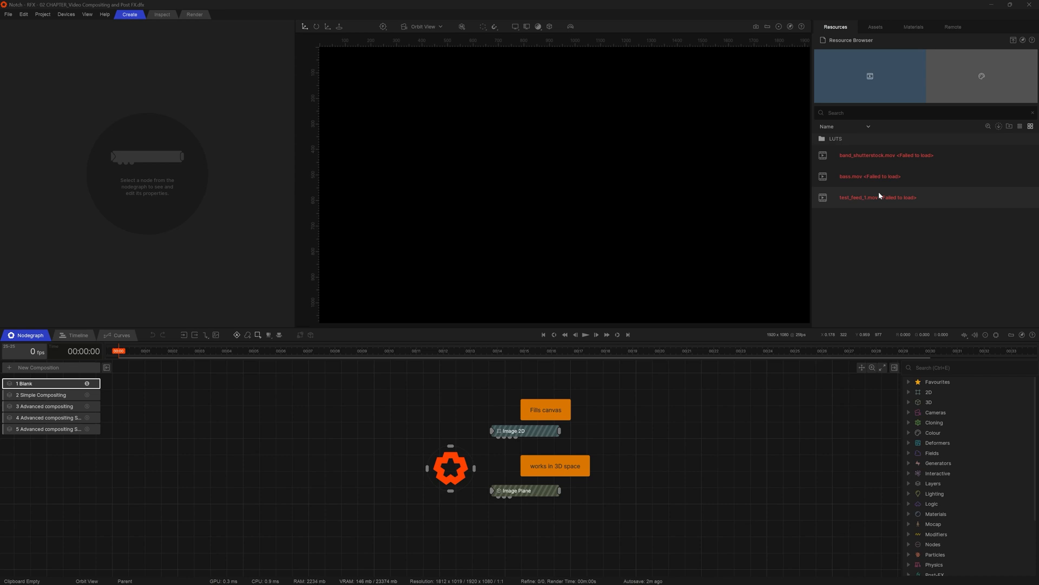
Step: Start Find Missing Resources and browse for the search path to Essential Course > 00 Assets > VIDEO on the Desktop
right_click(853, 221)
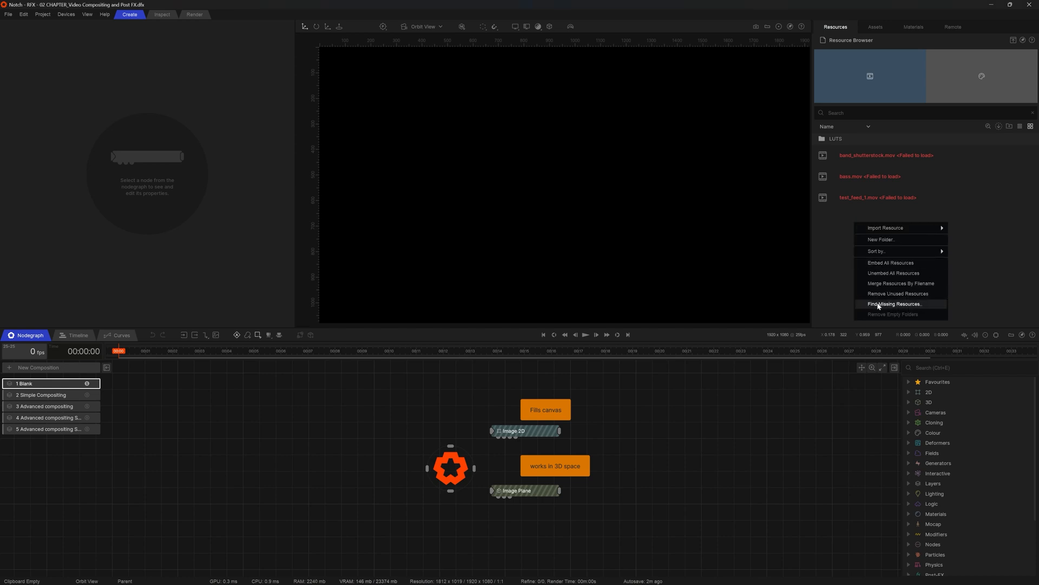
click(910, 304)
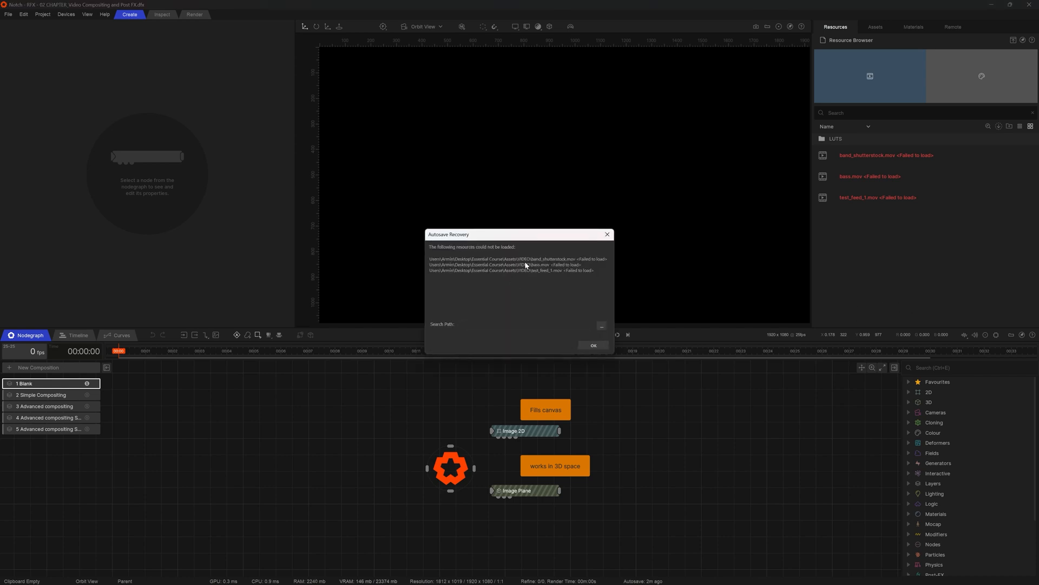
click(602, 326)
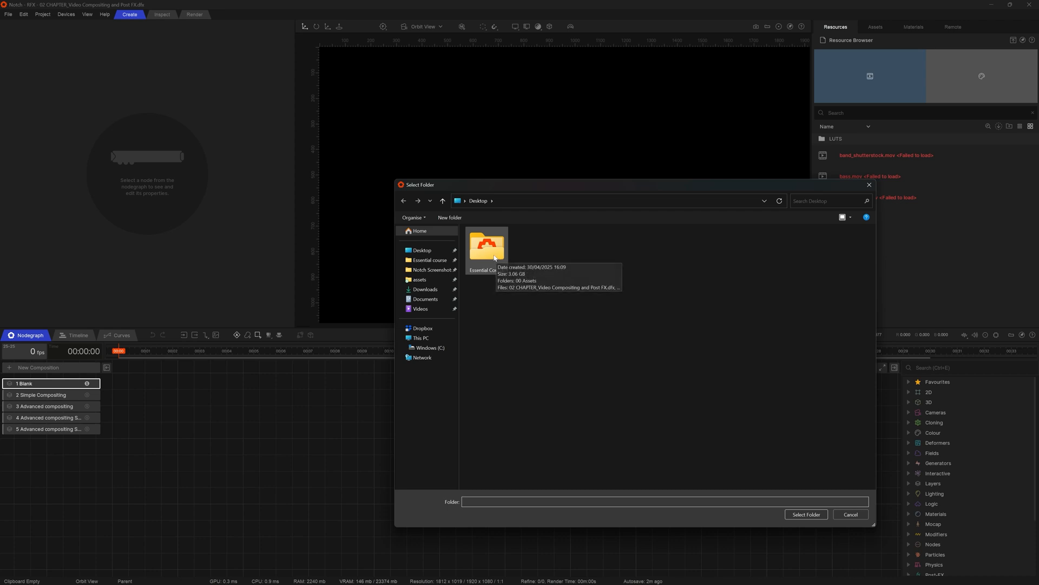
double_click(496, 259)
double_click(496, 243)
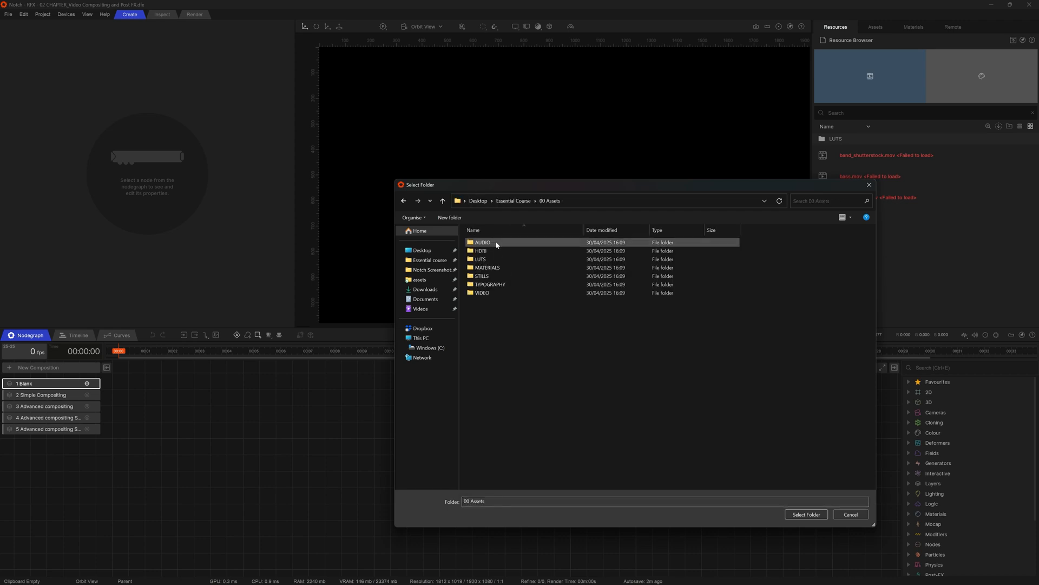
double_click(488, 293)
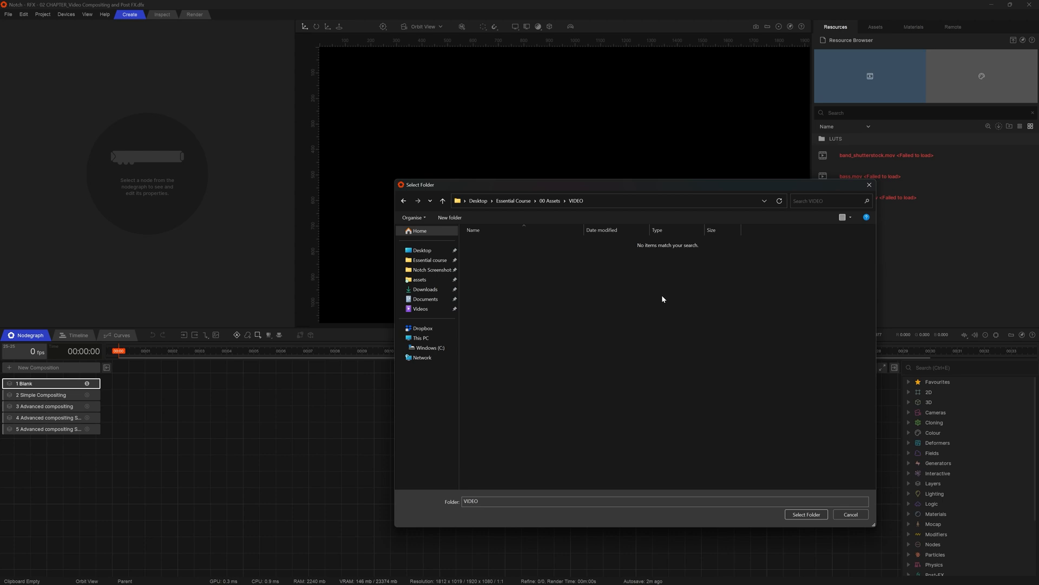
Step: Check the contents of the VIDEO folder under Essential Course > 00 Assets in File Explorer and return to the folder selection
key(super+e)
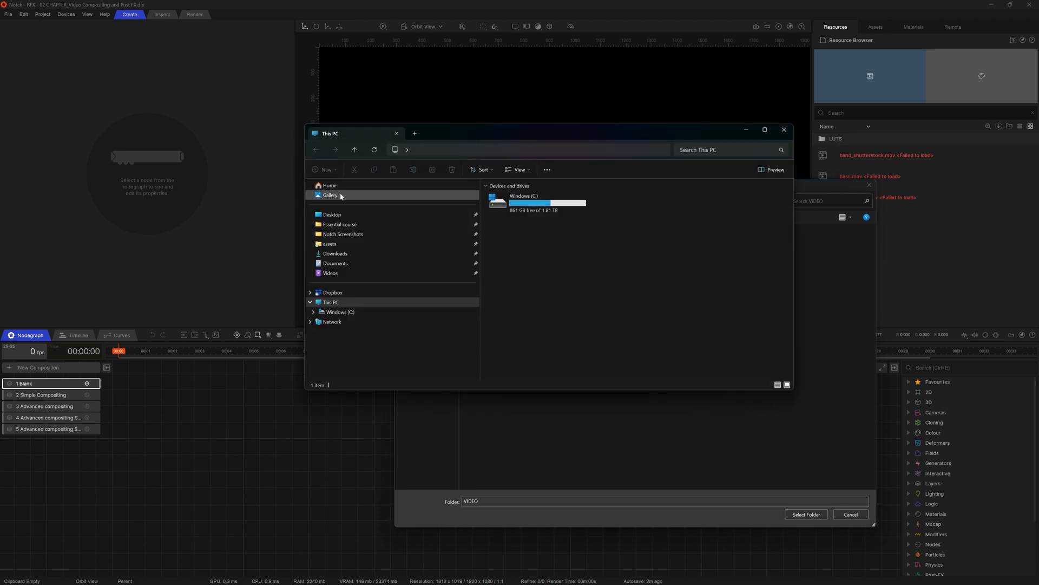
click(351, 217)
click(525, 207)
double_click(525, 210)
drag(565, 134, 379, 121)
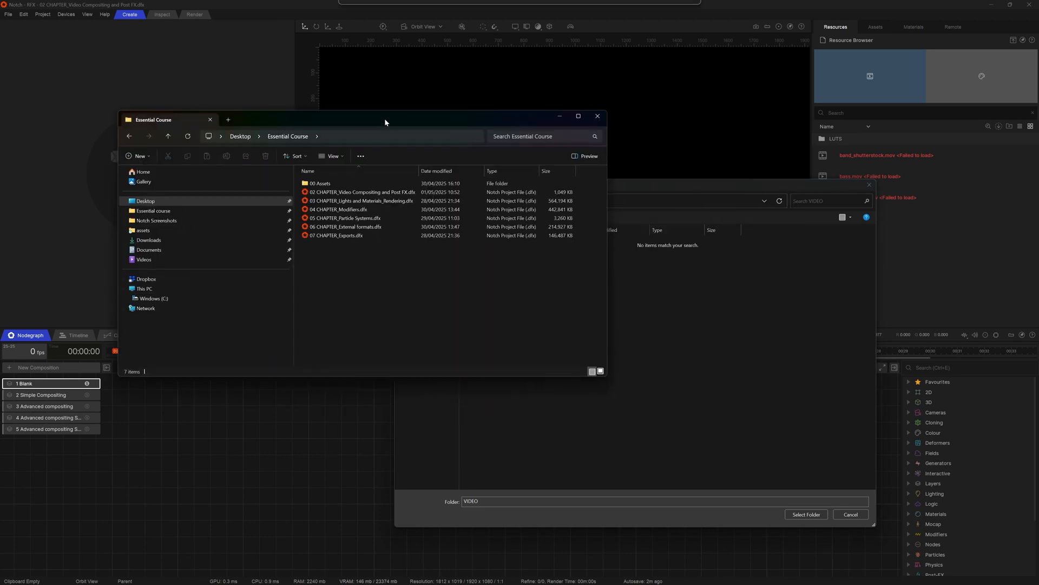
double_click(333, 186)
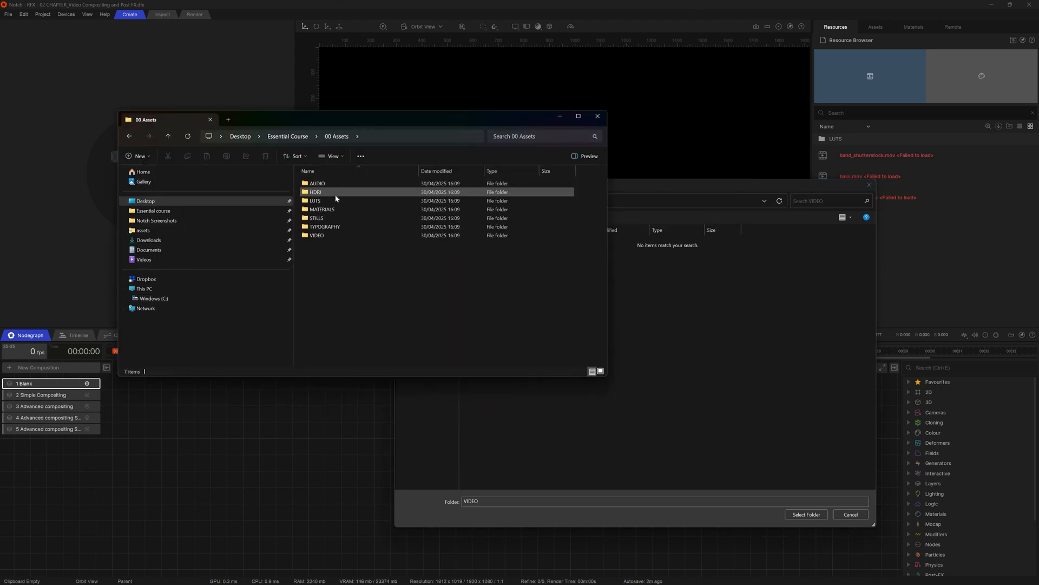
double_click(331, 236)
drag(347, 238, 528, 206)
key(alt+Tab)
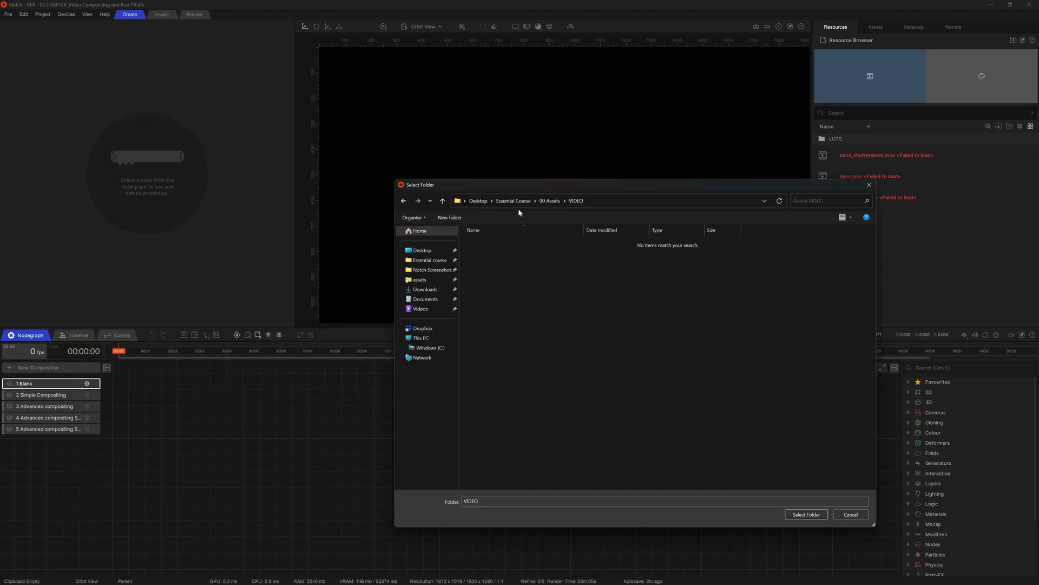
Step: Set the VIDEO folder as the search path and relink the missing video resources
click(808, 516)
click(603, 346)
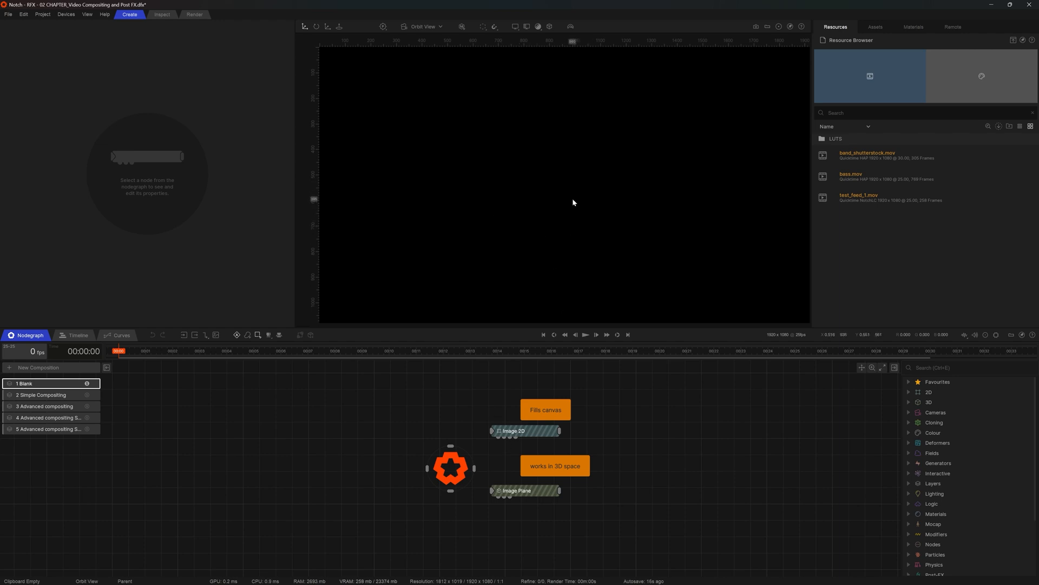
Step: Compare the Image 2D and Image Plane nodes by connecting each in turn to the root node and viewing the result
click(521, 434)
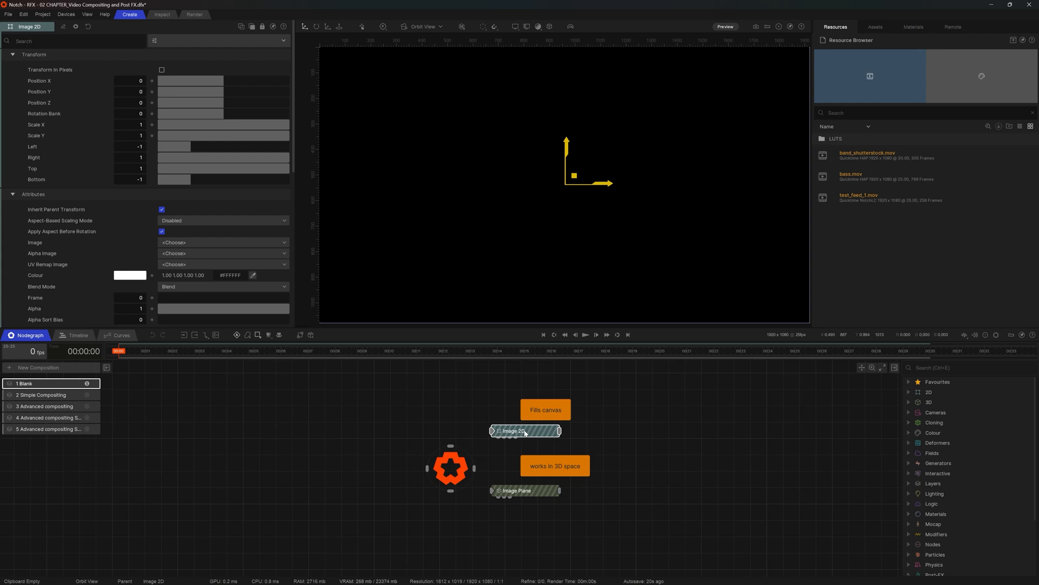
drag(474, 467, 493, 431)
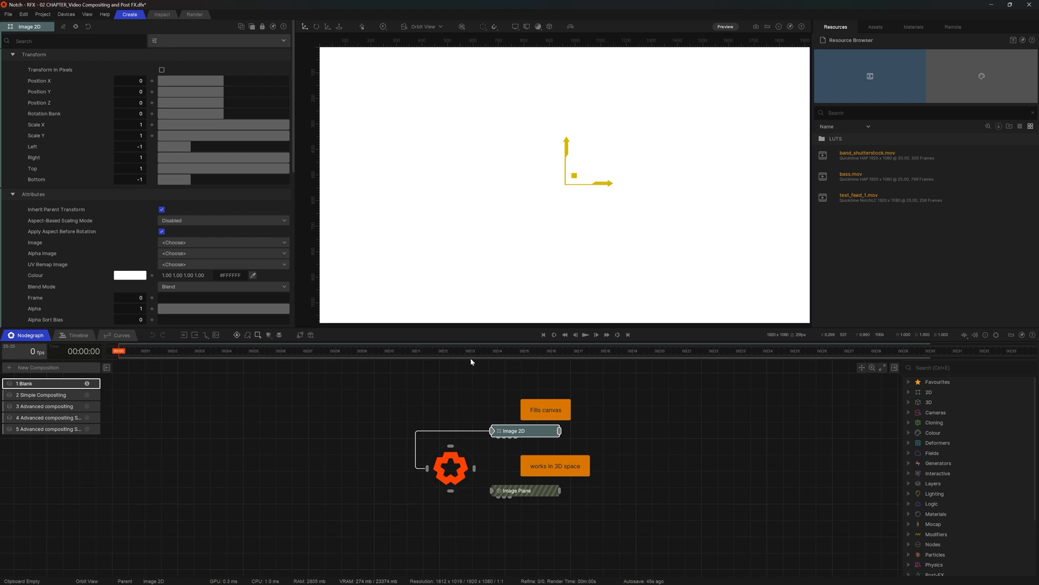
double_click(475, 432)
drag(474, 469, 500, 493)
alt+right_drag(588, 216, 701, 210)
alt+drag(701, 210, 528, 193)
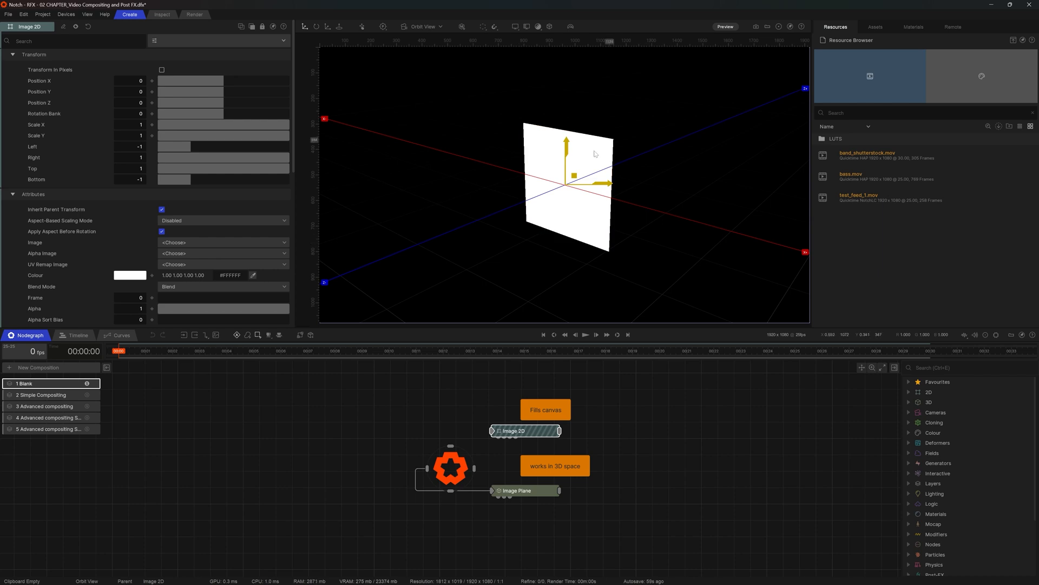
Step: Move the root connection back to the Image 2D node and delete the Image Plane node and both orange notes
drag(491, 490, 489, 431)
drag(625, 457, 539, 501)
key(Delete)
click(559, 407)
key(Delete)
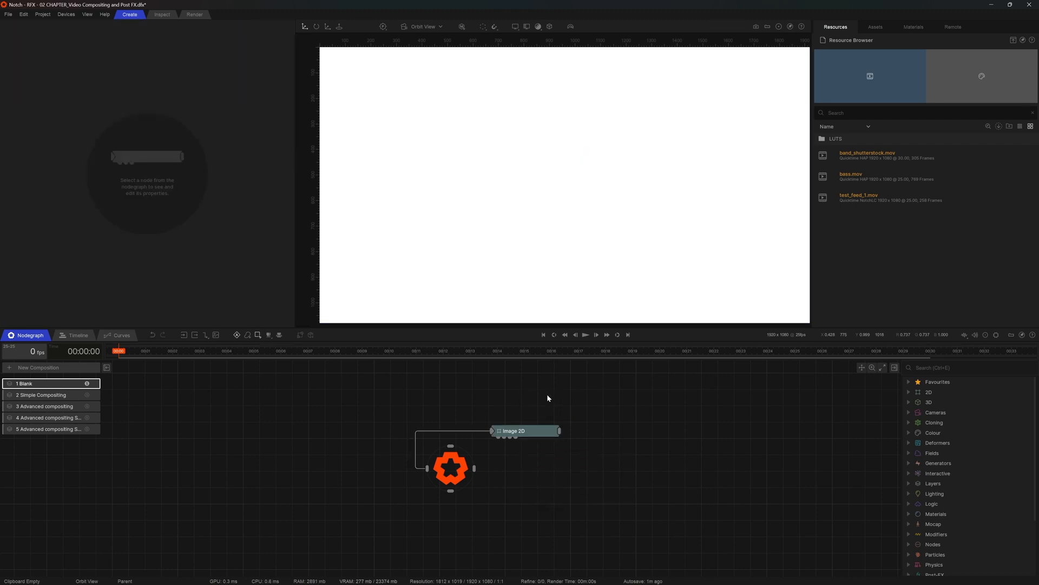
Step: Reposition the Image 2D node, add a Video Loader for bass.mov and connect its output to the Image 2D node's image input
drag(522, 432, 560, 422)
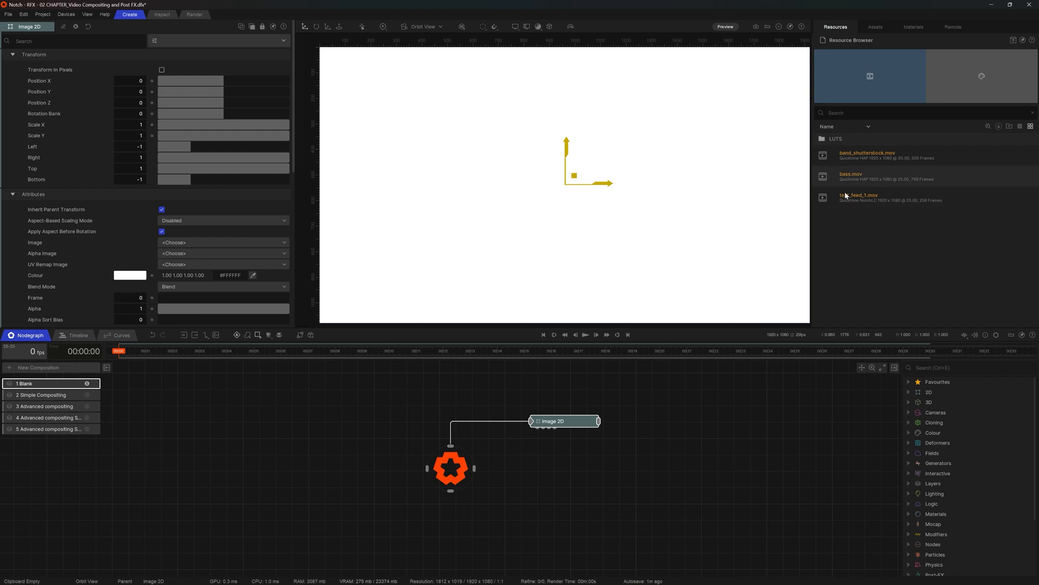
double_click(861, 176)
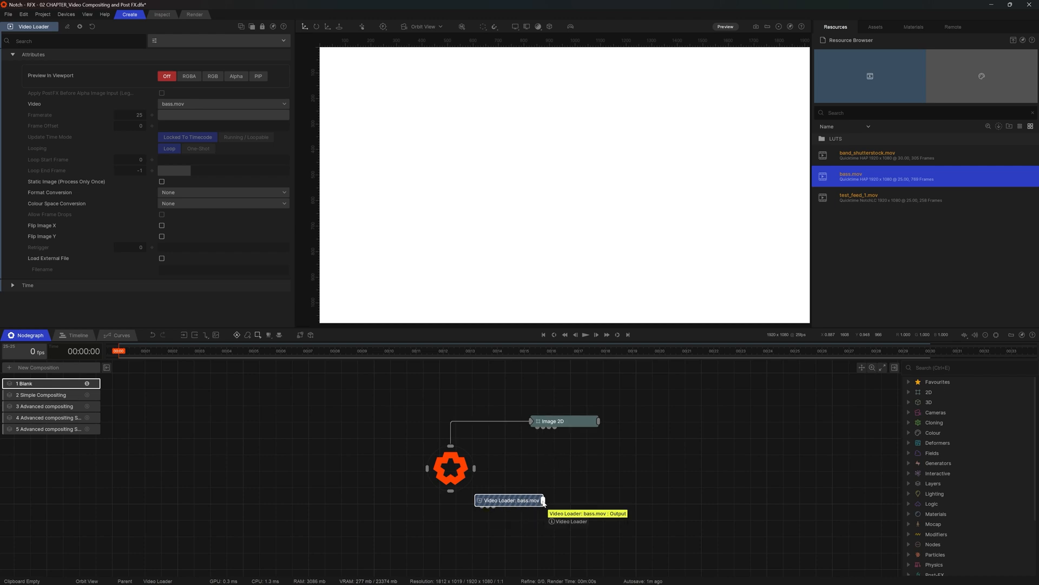
drag(530, 500, 547, 470)
scroll(541, 476, up, 3)
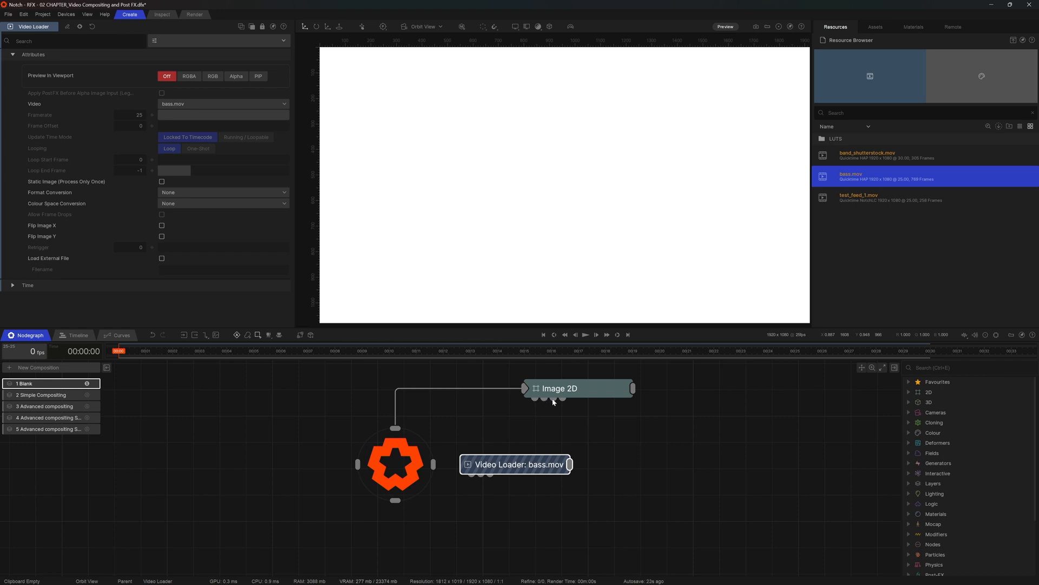
drag(569, 464, 536, 399)
Step: Play the composition for about five seconds to preview the bass video, and pause it
click(638, 453)
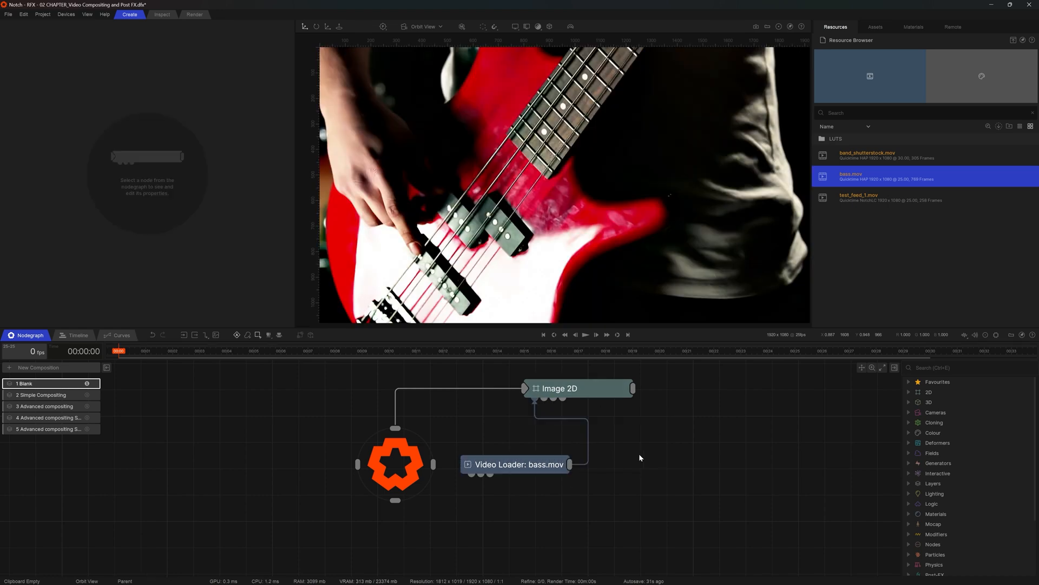
key(space)
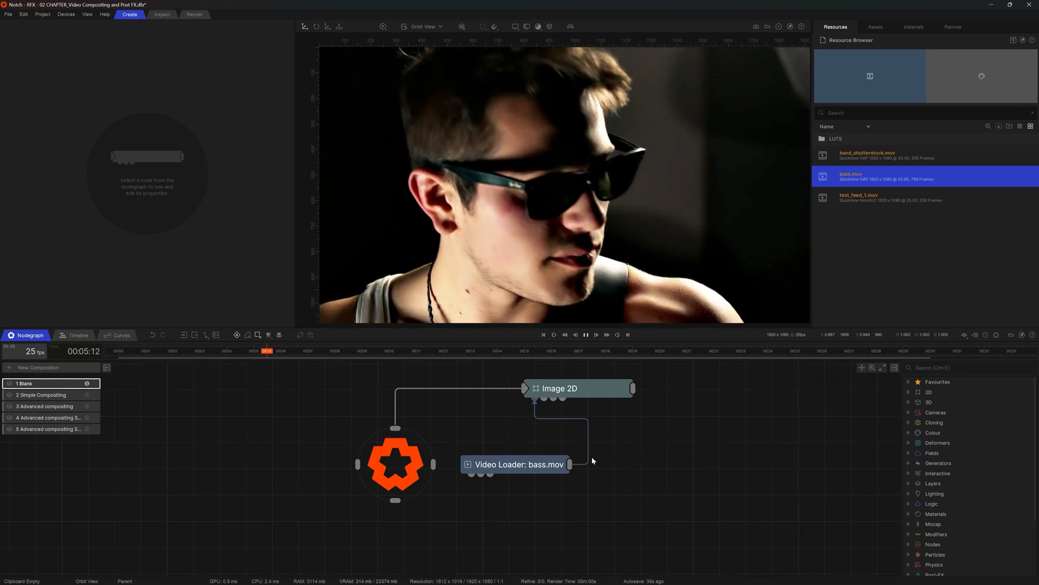
key(space)
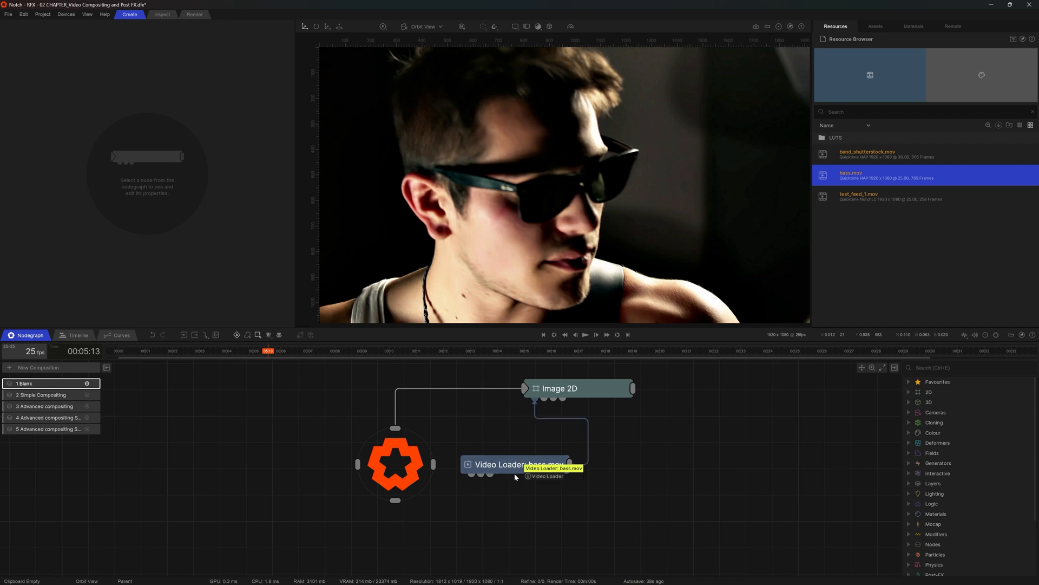
Step: Try other clips such as band_shutterstock.mov as the Video Loader's video and switch back to bass.mov
click(492, 472)
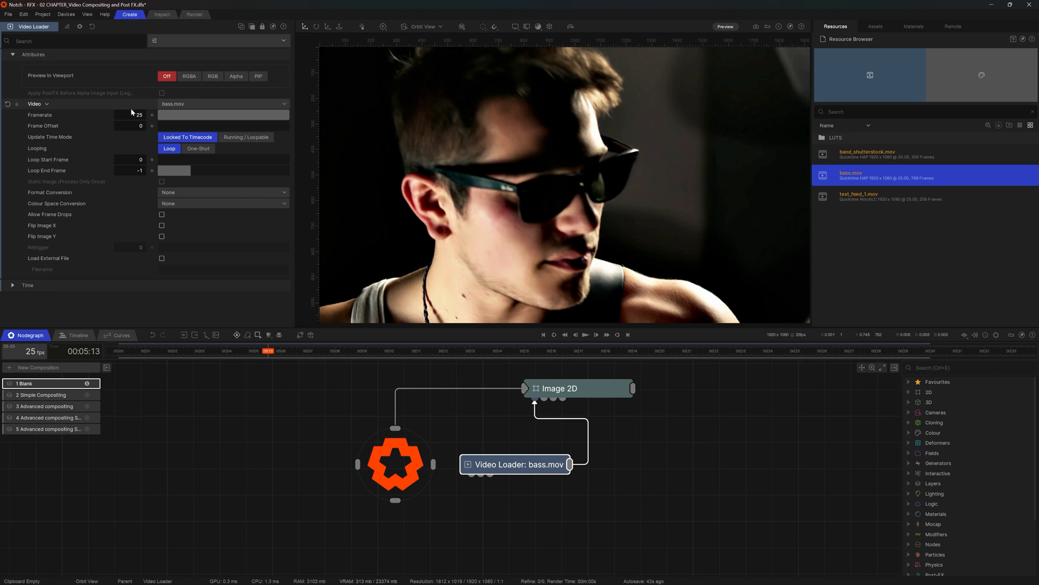
click(174, 106)
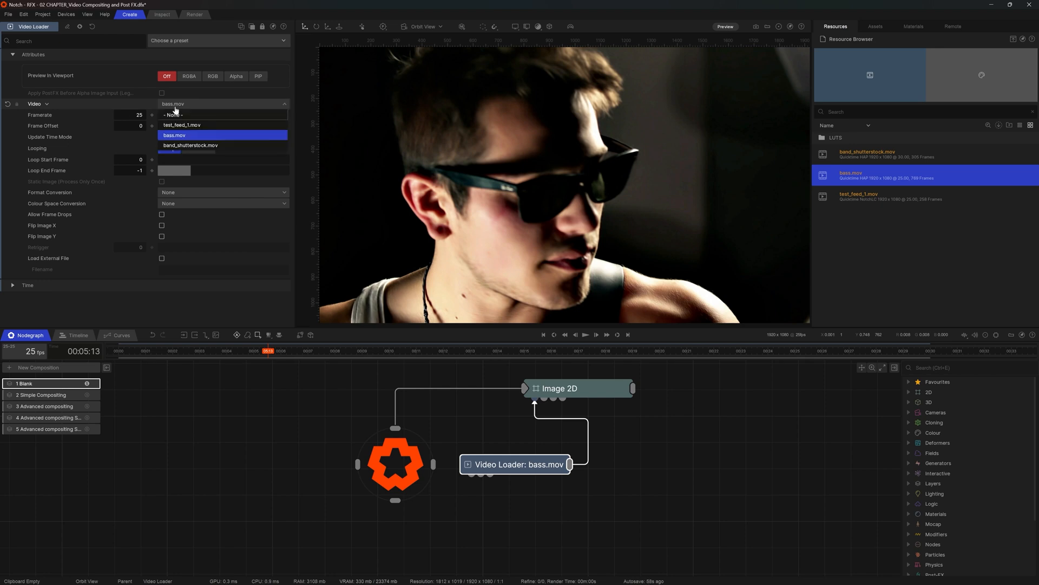
key(Up)
key(Down)
key(Down)
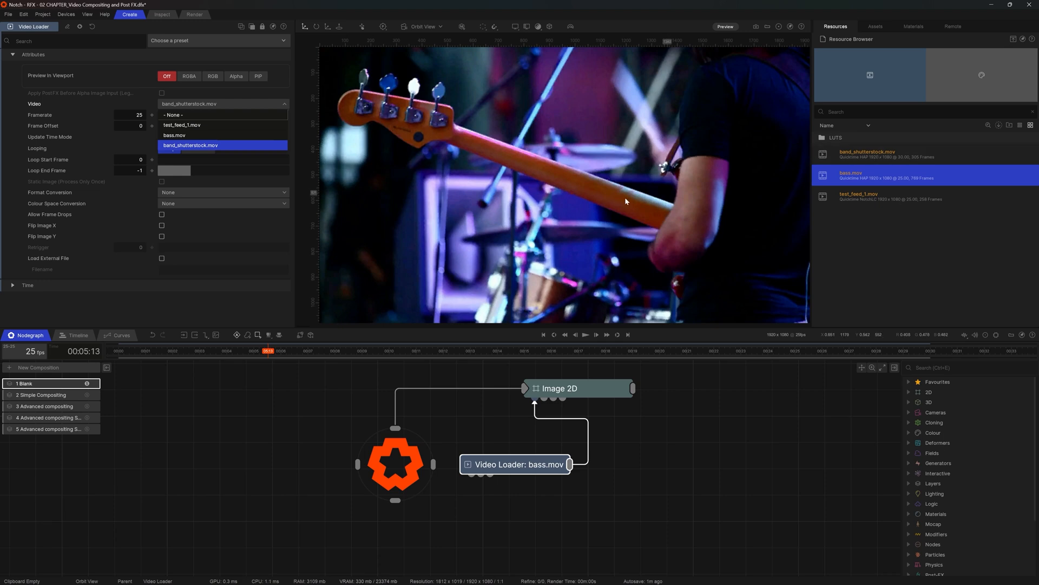
click(177, 133)
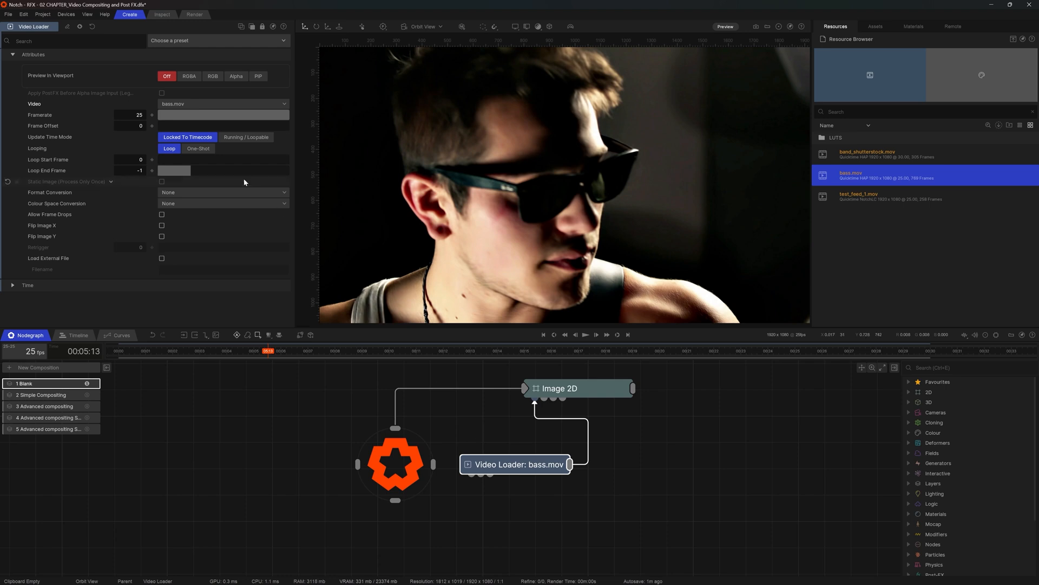
Step: Switch the Video Loader to test_feed_1.mov, play the composition, and set the video back to bass.mov
click(176, 106)
key(Up)
key(Return)
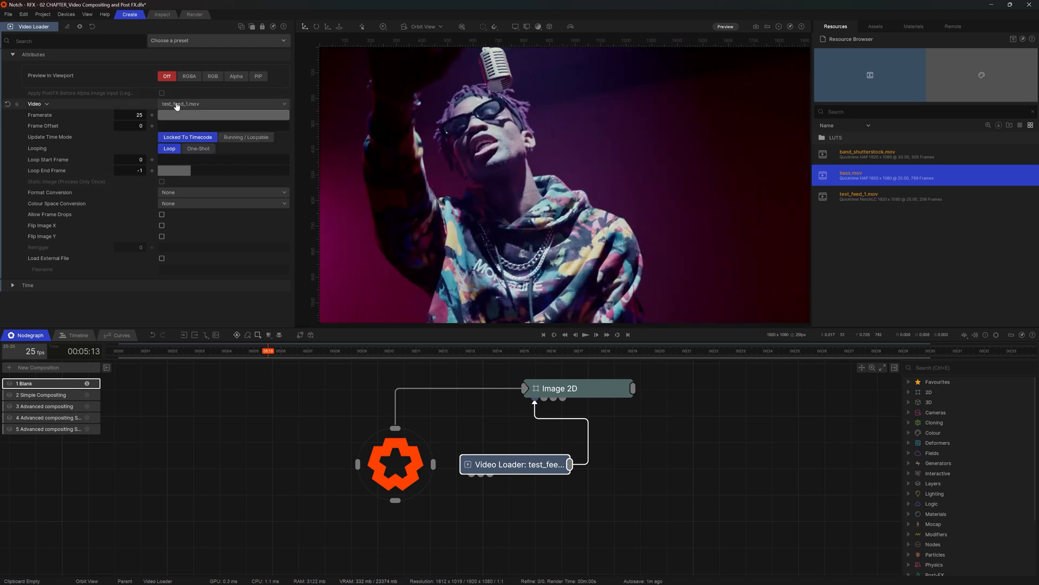
key(space)
click(176, 104)
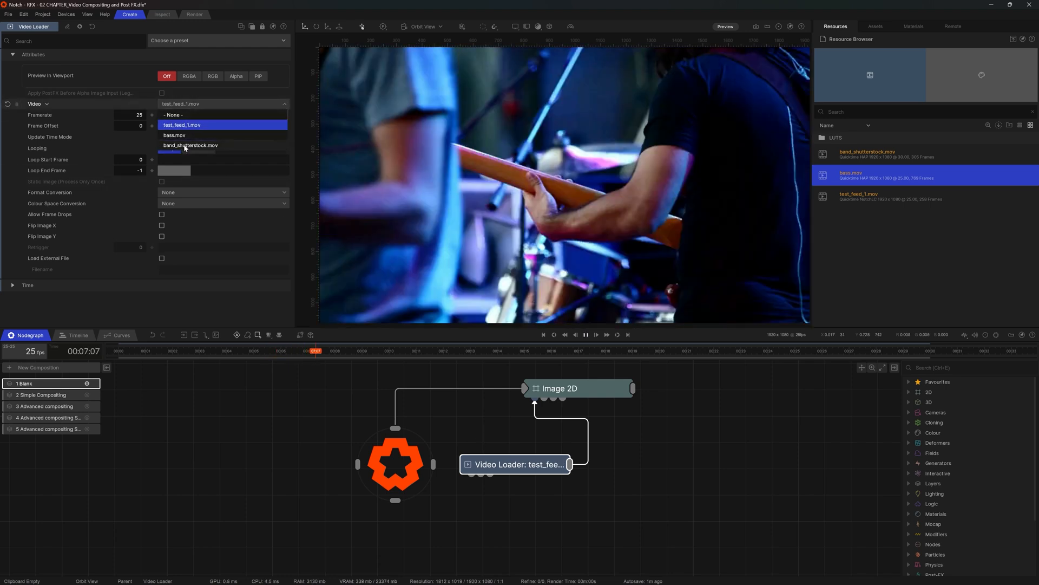
click(180, 136)
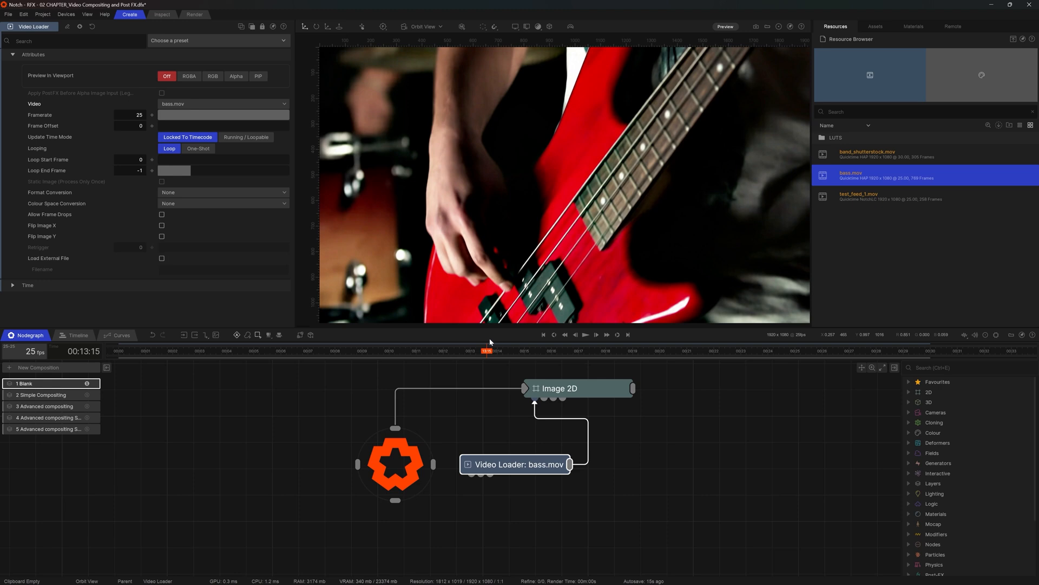
Step: Browse the Post-FX node categories and open the online help for the Colour Grading node
scroll(945, 500, down, 3)
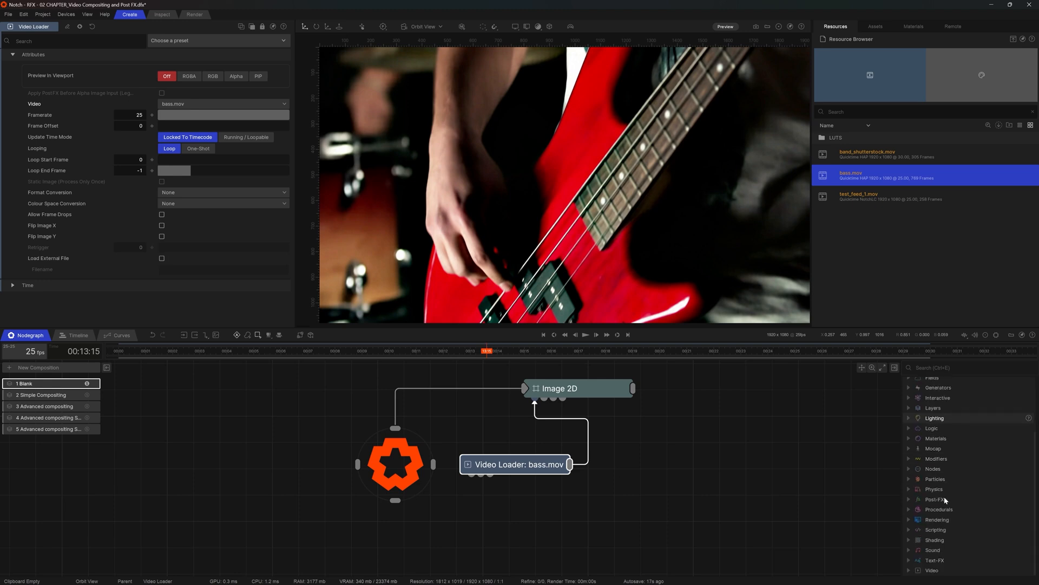
click(909, 500)
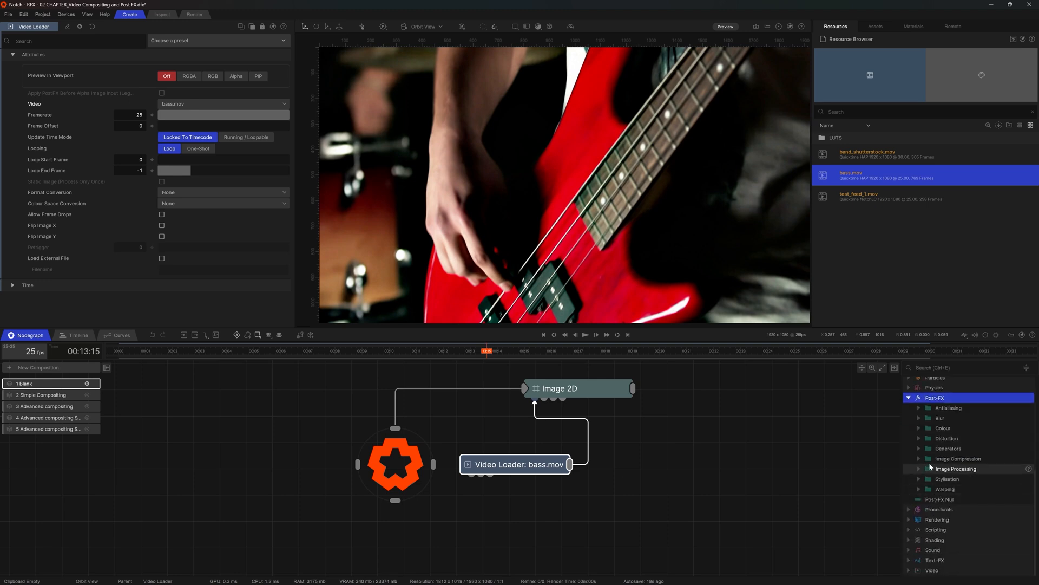
click(918, 408)
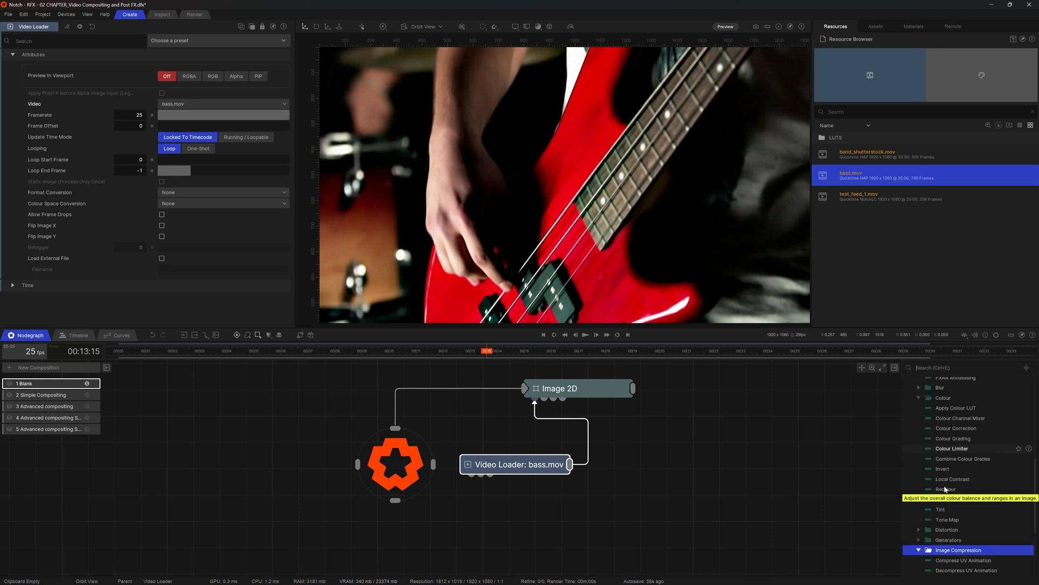
scroll(944, 488, down, 1)
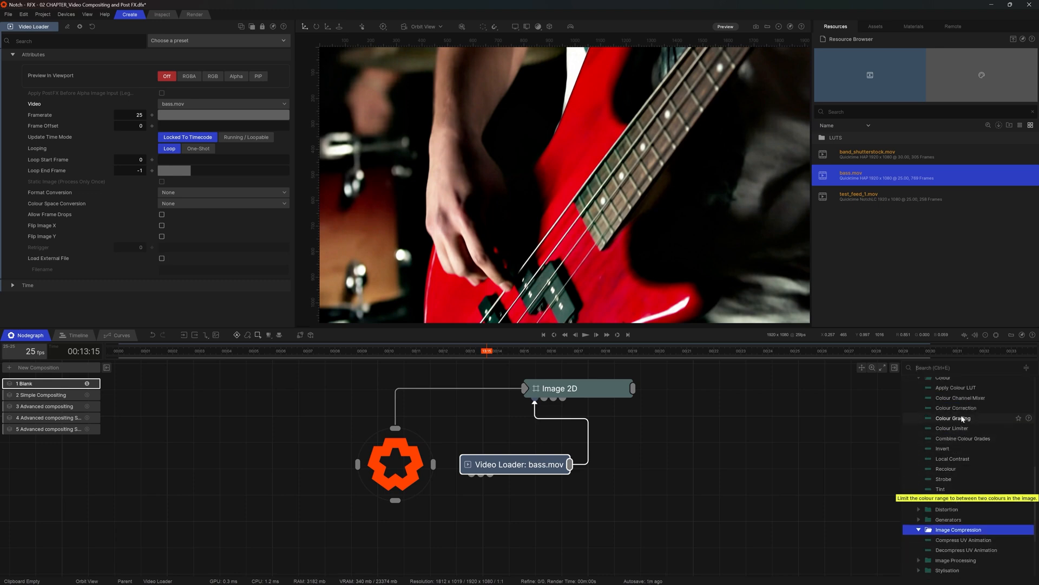
click(1028, 419)
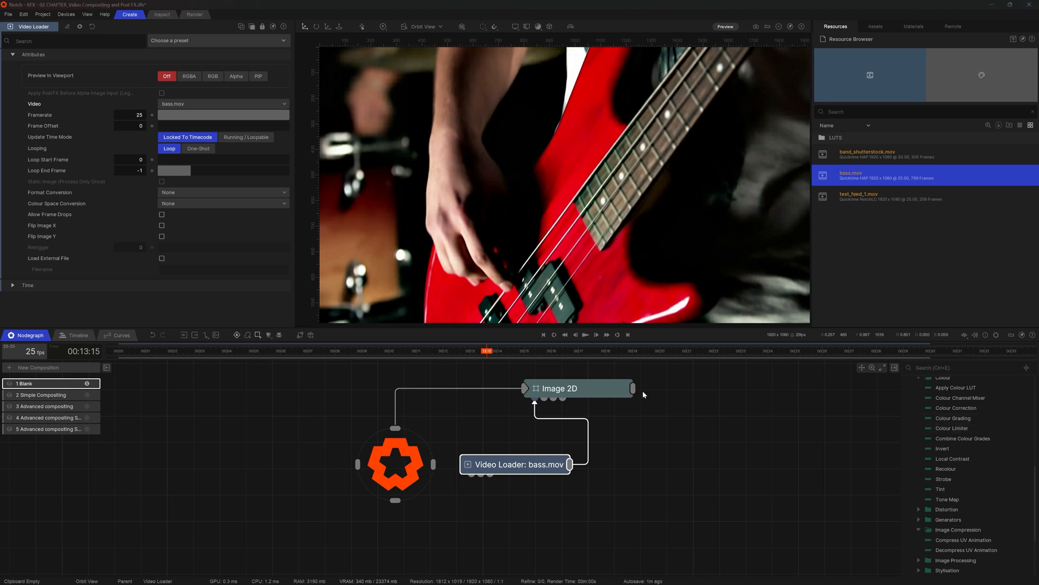
Step: Examine the raw-versus-processed comparison and the example node setup on the Colour Grading page of the Notch manual
drag(416, 584, 350, 12)
scroll(501, 268, down, 1)
drag(576, 323, 494, 328)
scroll(544, 416, down, 1)
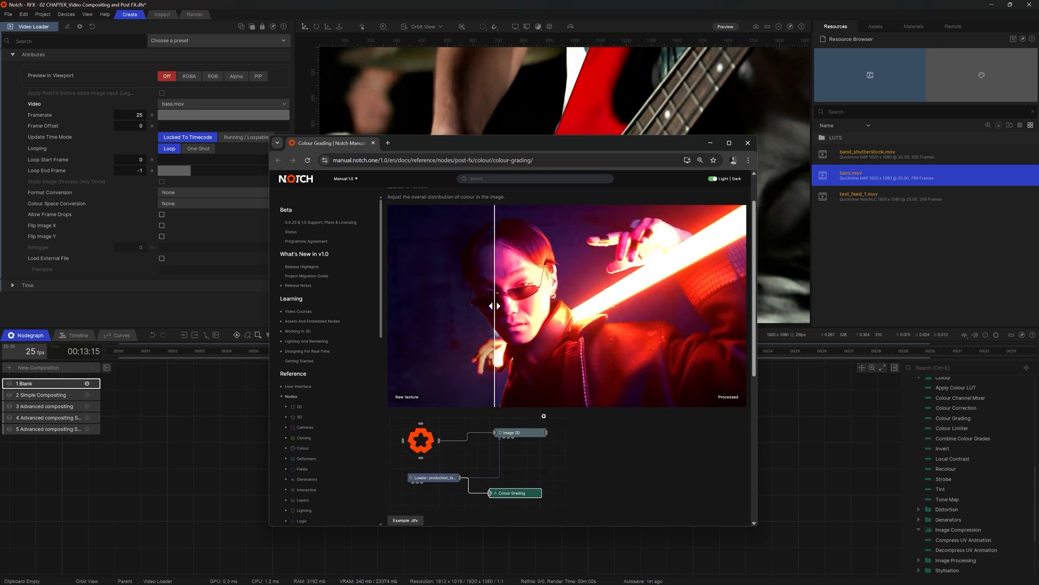
scroll(544, 415, down, 5)
Step: Open the manual's Post-FX overview page, move the browser window and look through the blur effects
scroll(543, 415, up, 5)
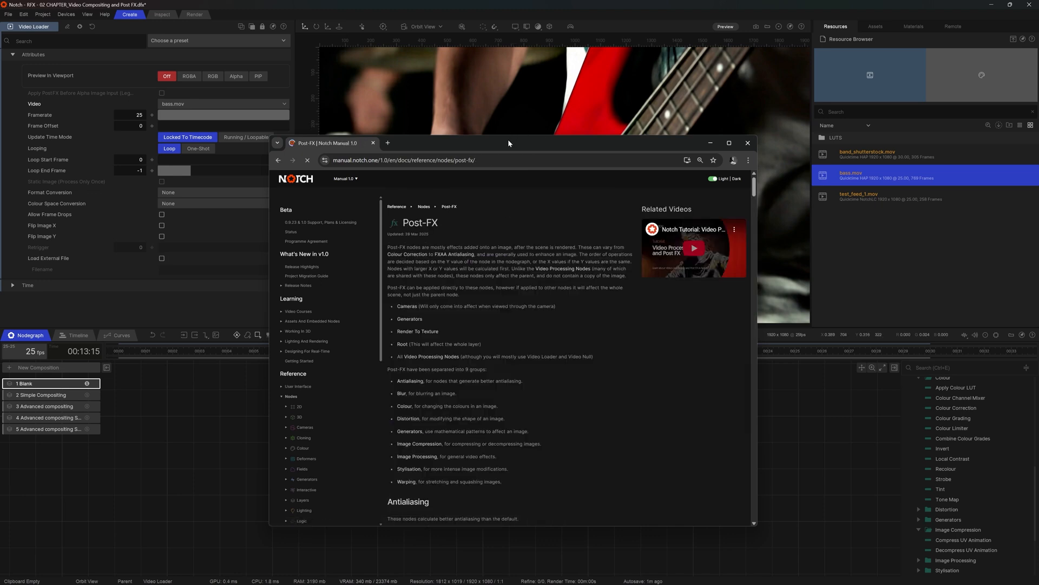
drag(510, 143, 439, 78)
scroll(437, 279, down, 15)
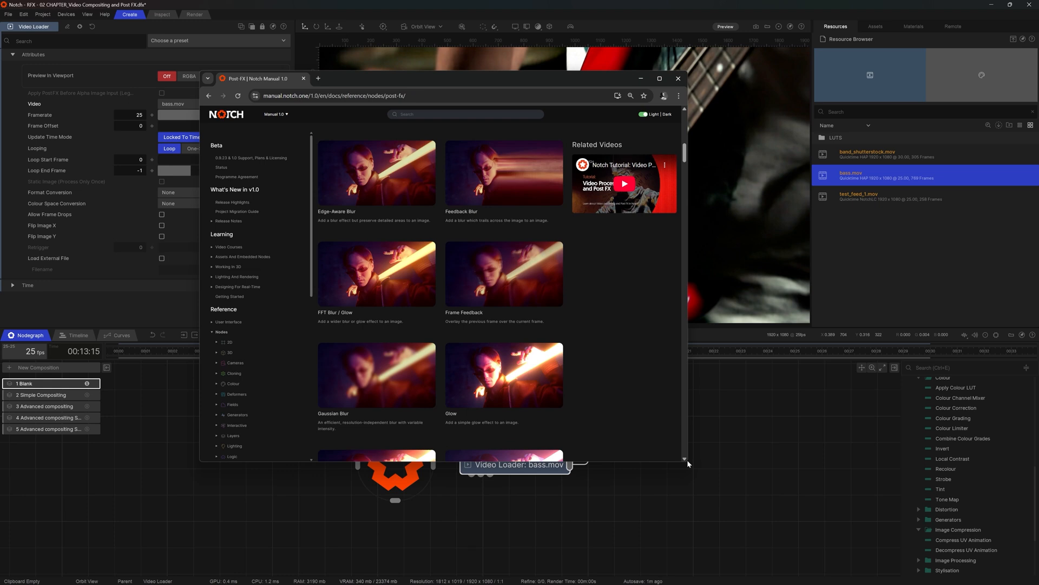
Step: Enlarge the browser window, look through the blur and colour effects, and examine the Colour Channel Mixer page
drag(687, 462, 788, 475)
scroll(494, 321, down, 3)
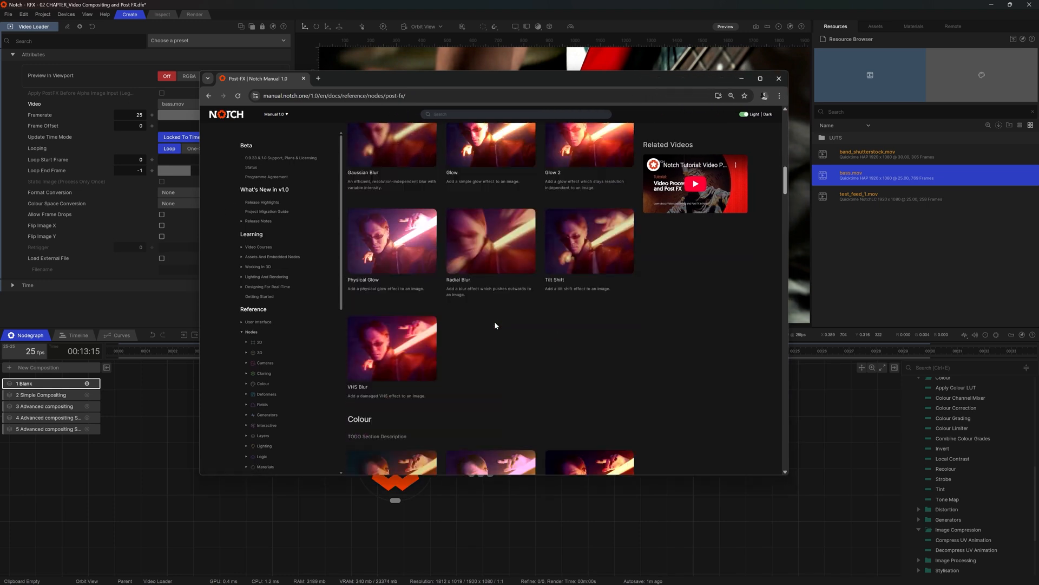
scroll(547, 278, down, 3)
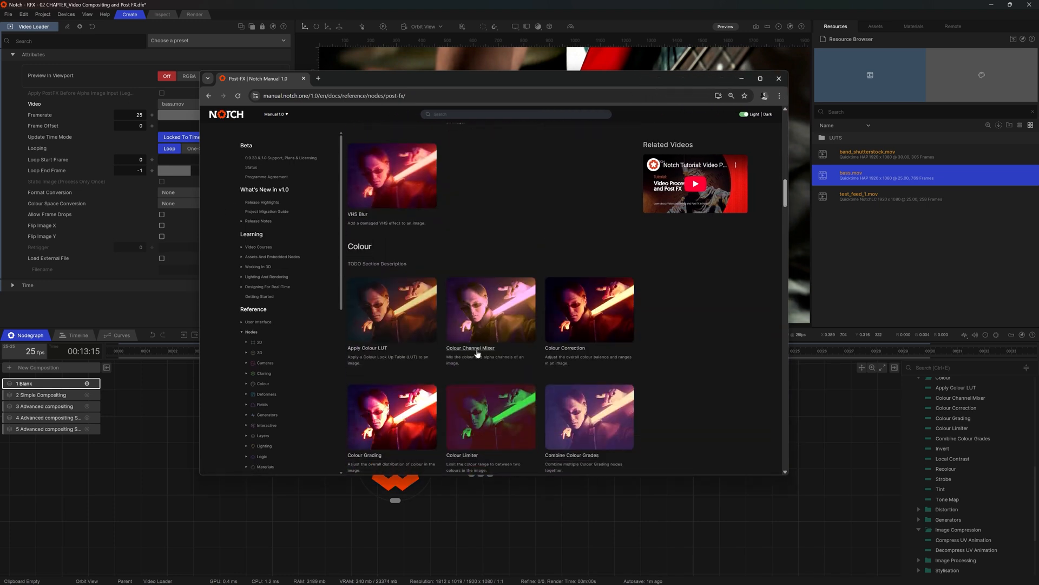
click(488, 349)
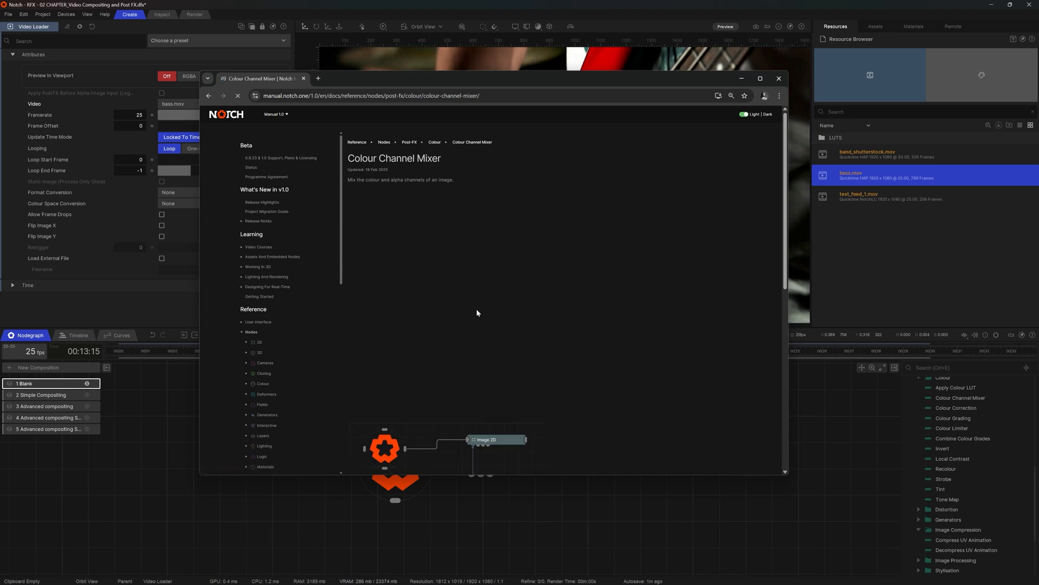
scroll(477, 308, down, 5)
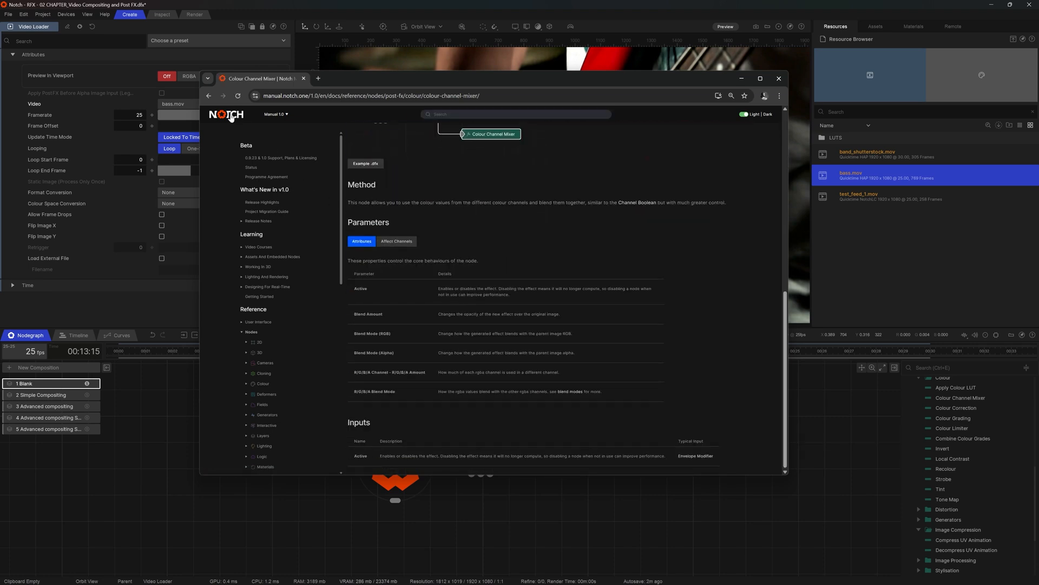
Step: Return to the Post-FX overview, look through the image processing effects, and close the manual
key(alt+Left)
scroll(470, 317, down, 5)
scroll(470, 316, down, 10)
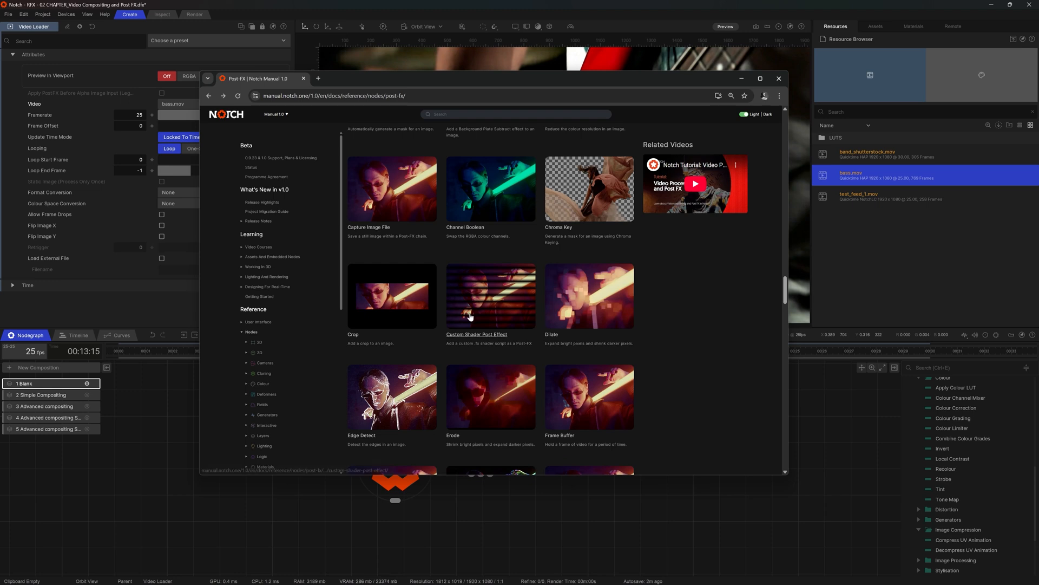
scroll(469, 316, down, 3)
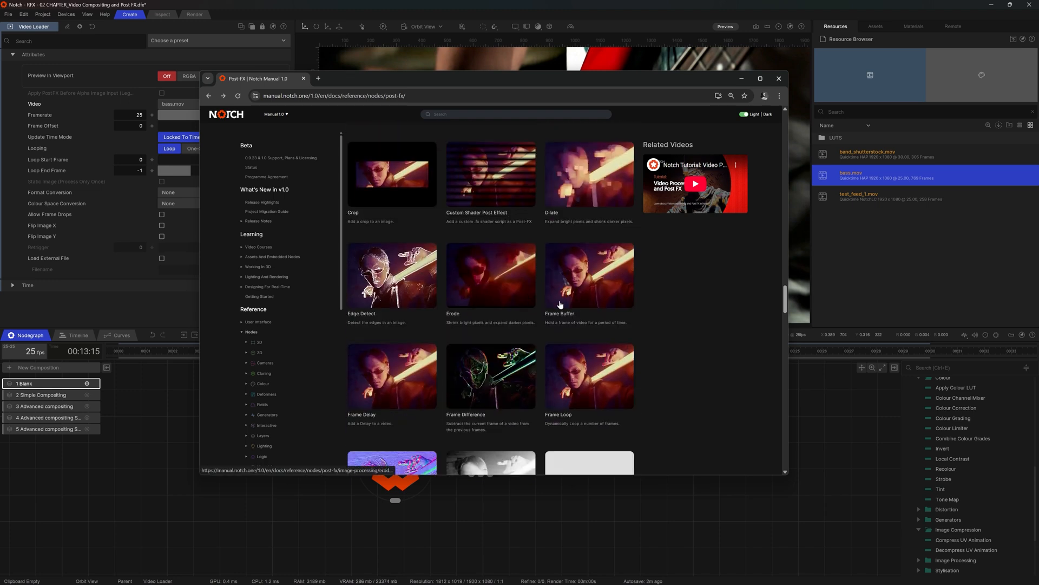
click(780, 79)
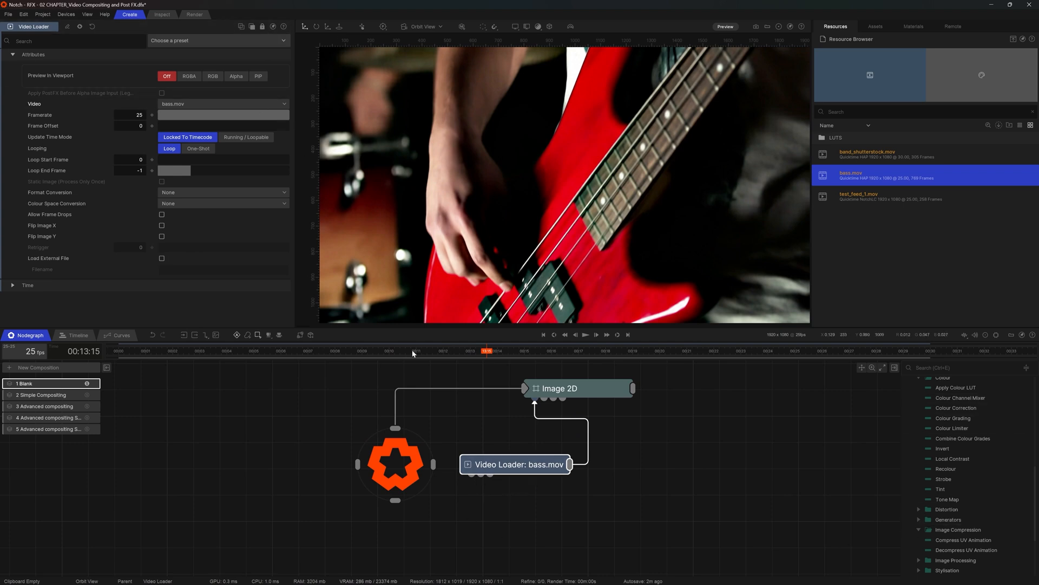
Step: Select the Image 2D node, view its online help page, and close the page
click(584, 388)
click(517, 464)
click(573, 388)
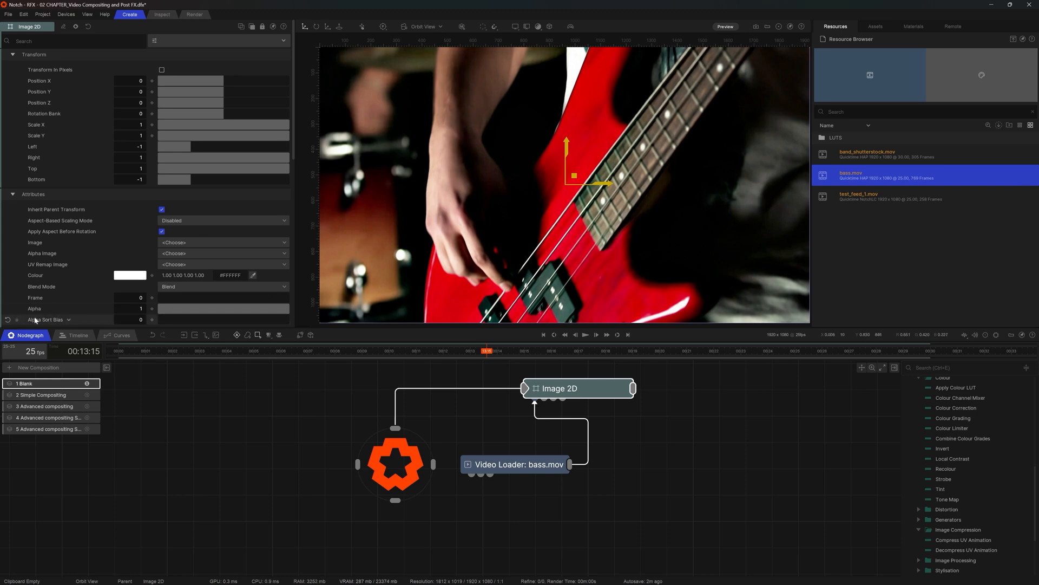
drag(0, 314, 605, 174)
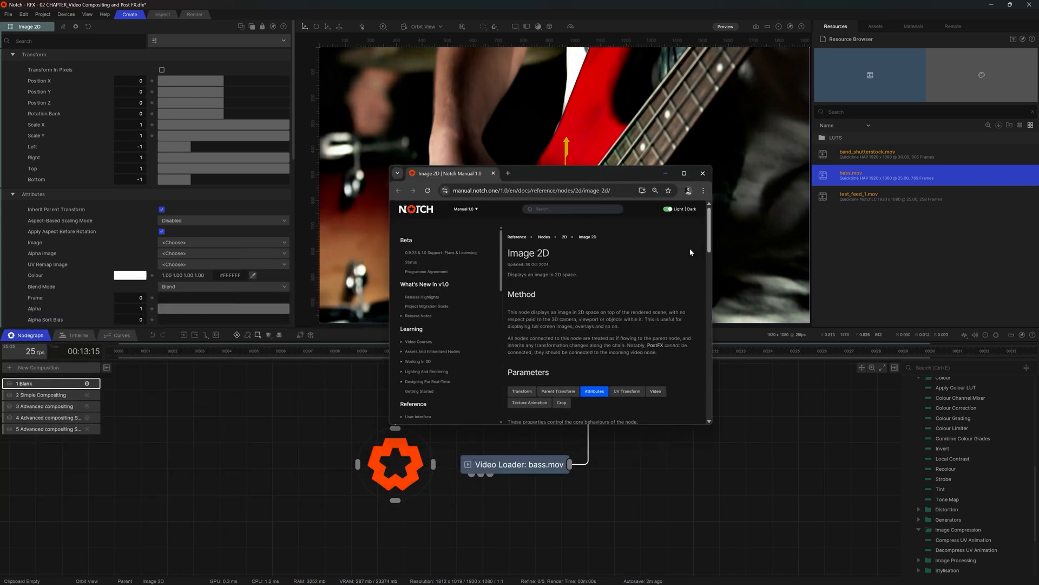
click(702, 173)
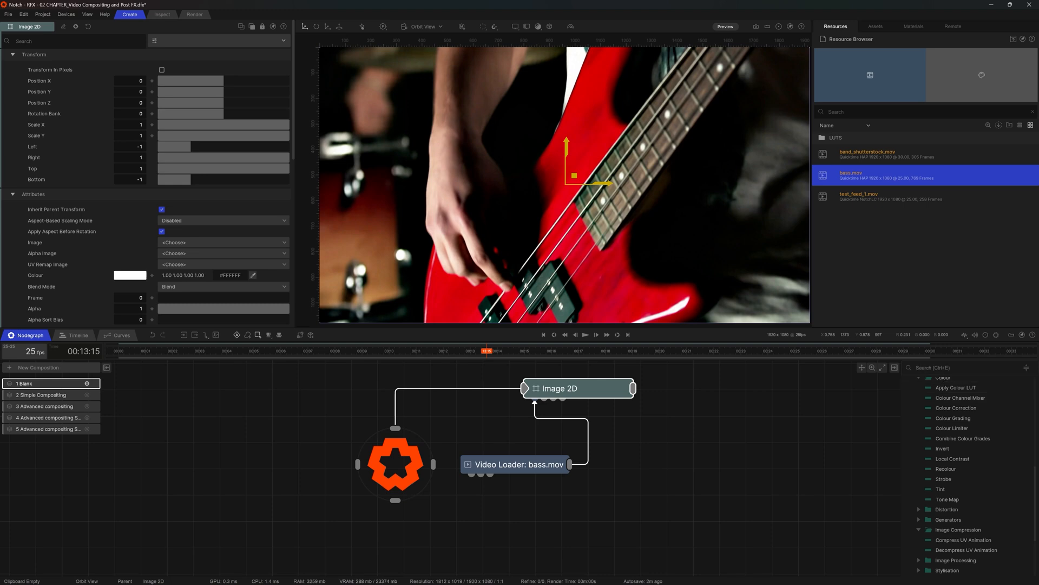
Step: Add a Post-FX Glow node connected to the root node, with Threshold at about 0.31 and Blend Amount at 1
text(glow)
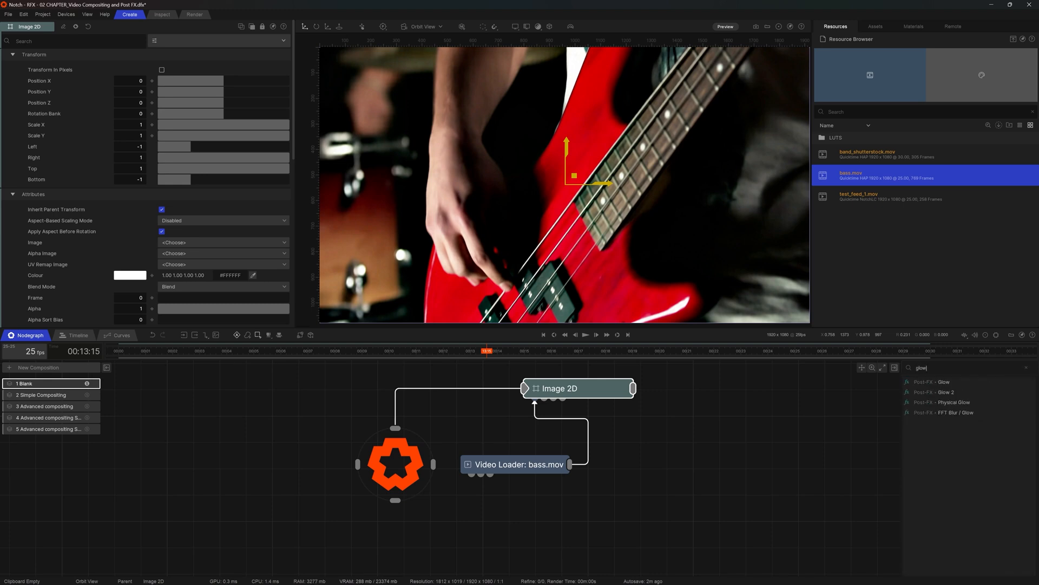
drag(948, 383, 504, 517)
drag(433, 464, 450, 517)
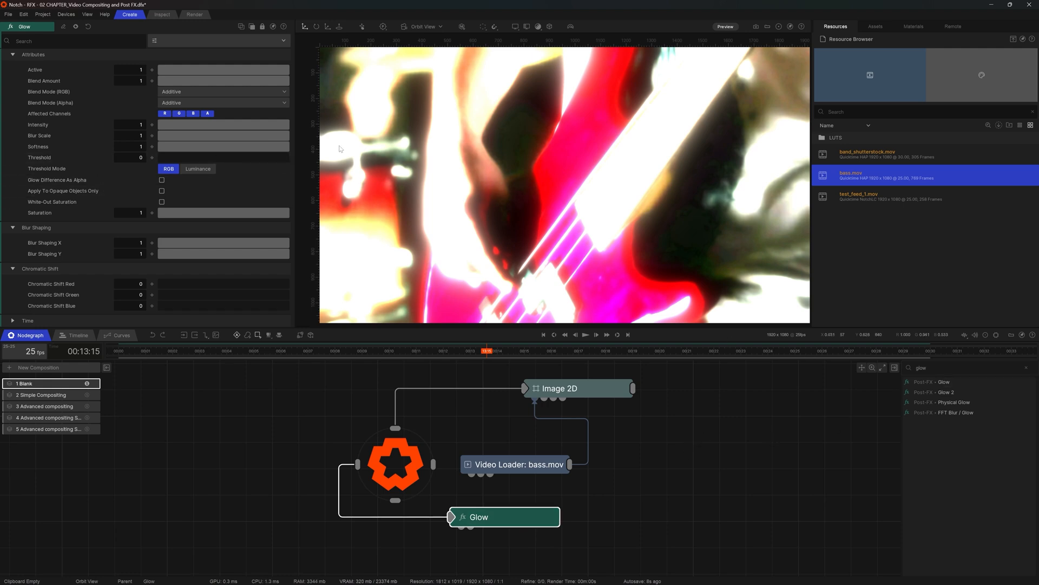
drag(181, 161, 199, 162)
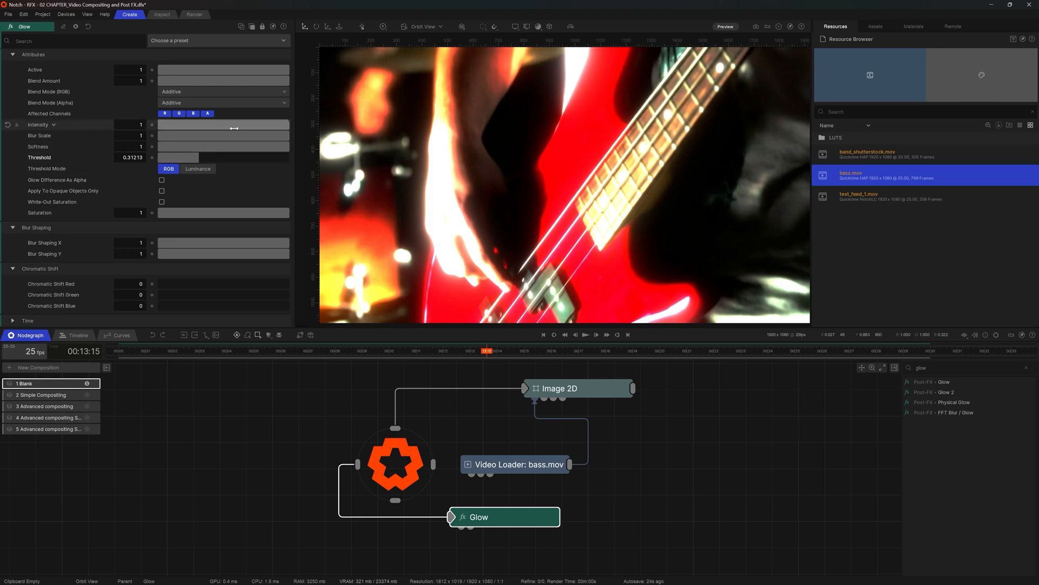
drag(241, 80, 334, 85)
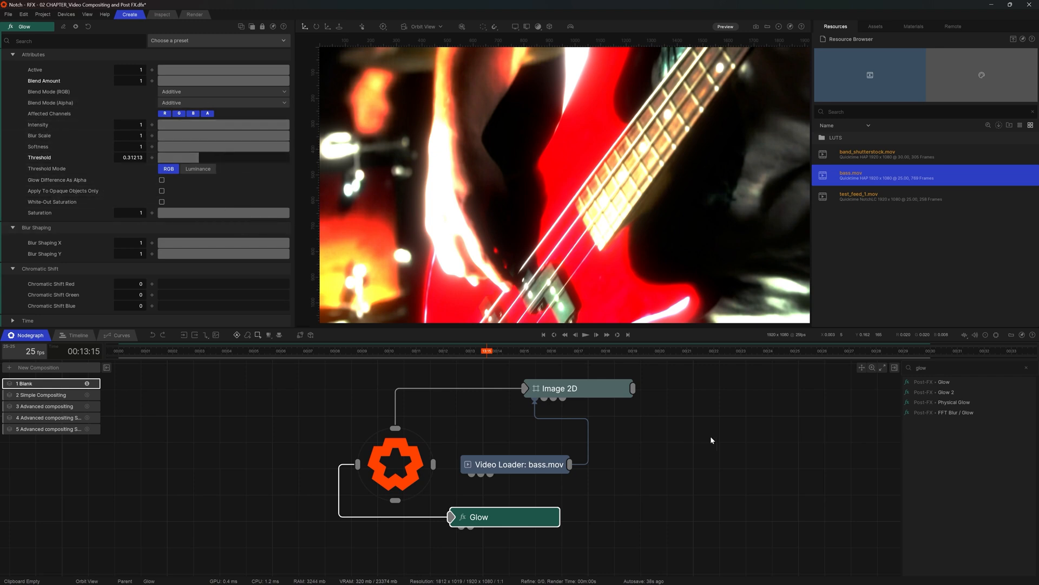
Step: Add a Post-FX Edge Detect node below Glow and connect it to the root node
double_click(926, 371)
text(edge)
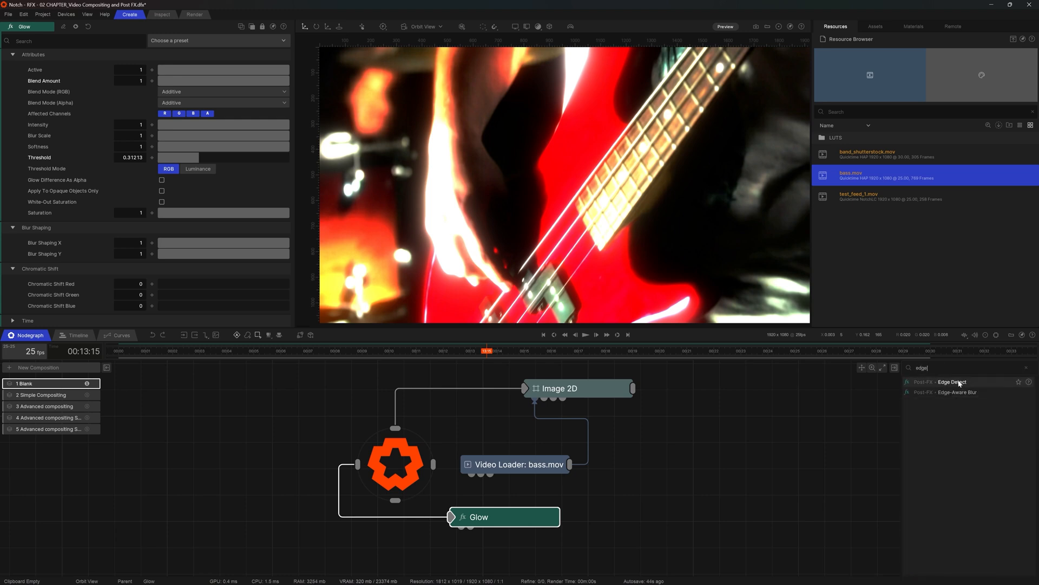
drag(958, 382, 488, 551)
middle_drag(487, 551, 493, 502)
drag(401, 451, 494, 502)
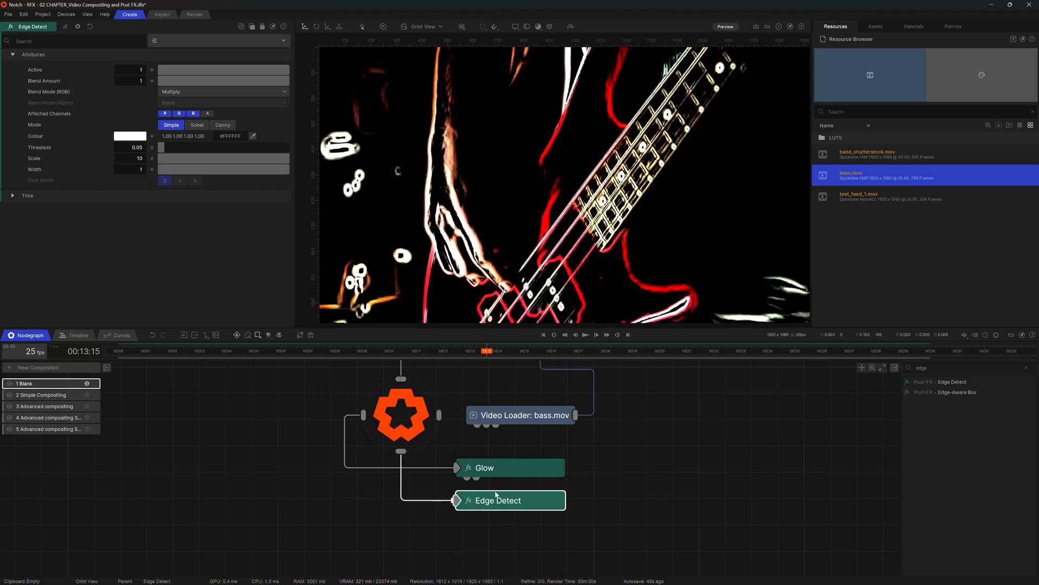
Step: Move the Glow and Edge Detect nodes to the lower left of the root node, with Edge Detect directly beneath Glow
drag(601, 457, 260, 523)
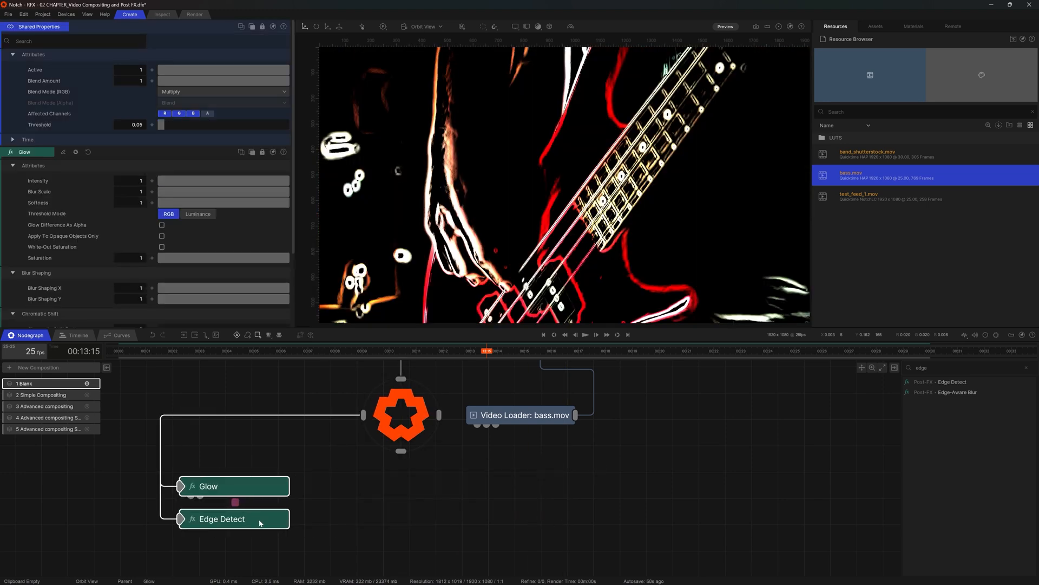
click(357, 516)
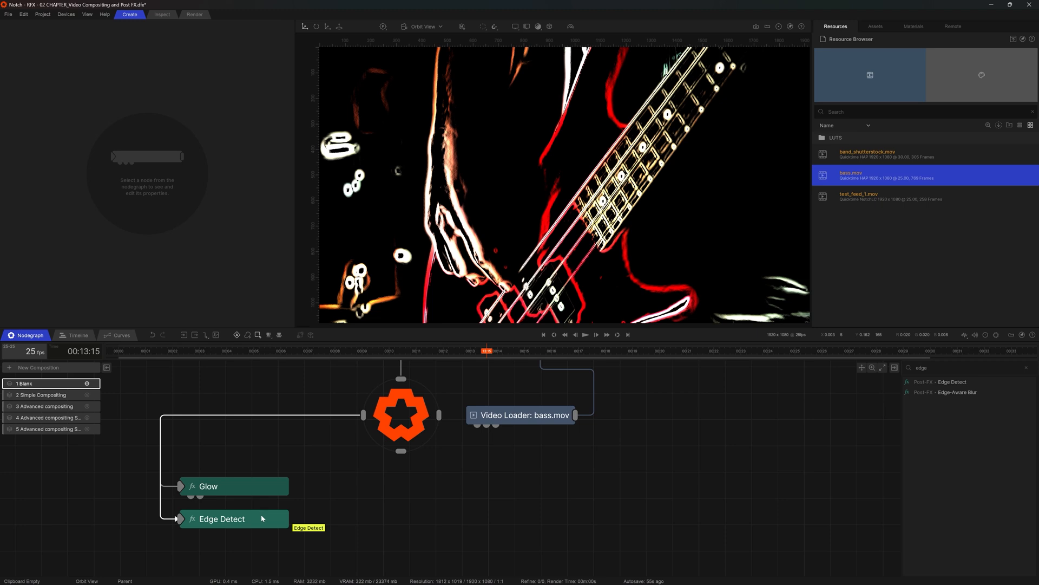
click(240, 521)
mouse_move(239, 521)
mouse_down()
mouse_move(243, 453)
mouse_move(246, 524)
mouse_move(245, 508)
mouse_move(128, 488)
mouse_move(383, 499)
mouse_move(390, 490)
mouse_move(238, 526)
mouse_move(252, 459)
mouse_move(252, 524)
mouse_move(263, 509)
mouse_move(265, 454)
mouse_move(258, 519)
mouse_up()
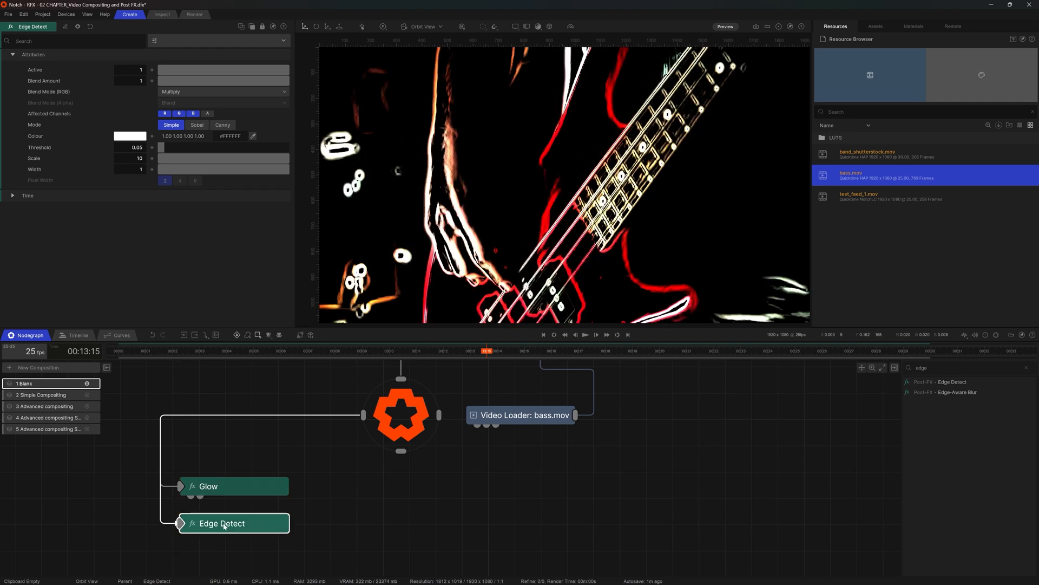
mouse_move(238, 523)
mouse_down()
mouse_move(236, 451)
mouse_move(241, 524)
mouse_move(116, 487)
mouse_move(376, 490)
mouse_move(243, 513)
mouse_up()
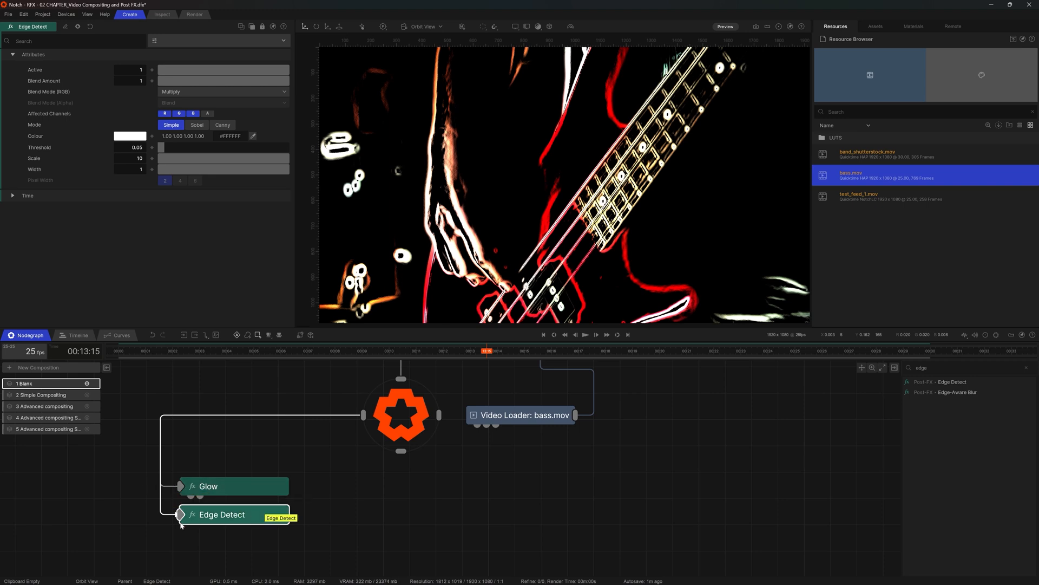
click(198, 539)
click(233, 520)
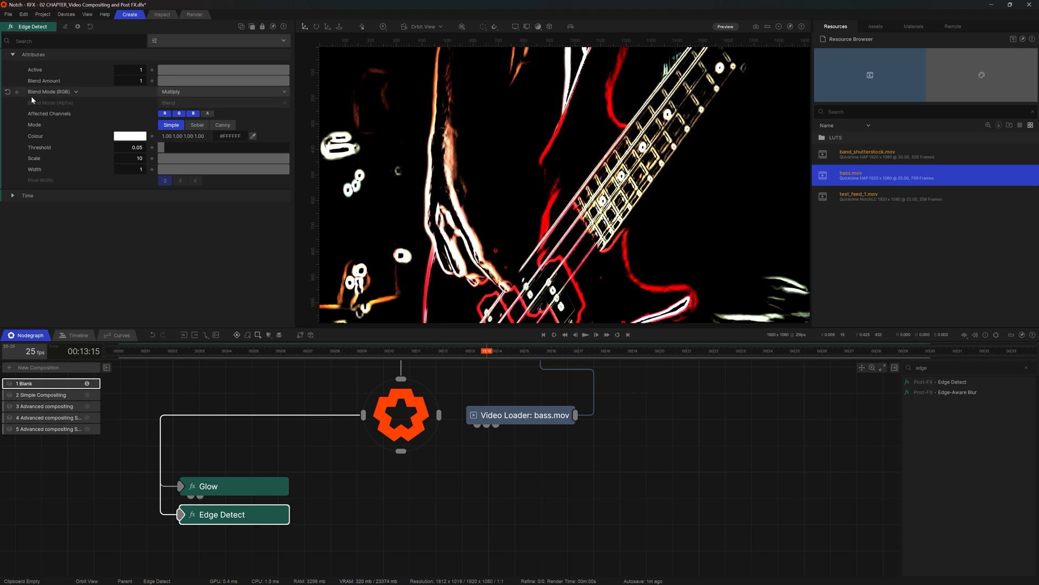
Step: Set the Edge Detect node's RGB blend mode to Screen
click(193, 93)
key(Down)
key(Down)
key(Down)
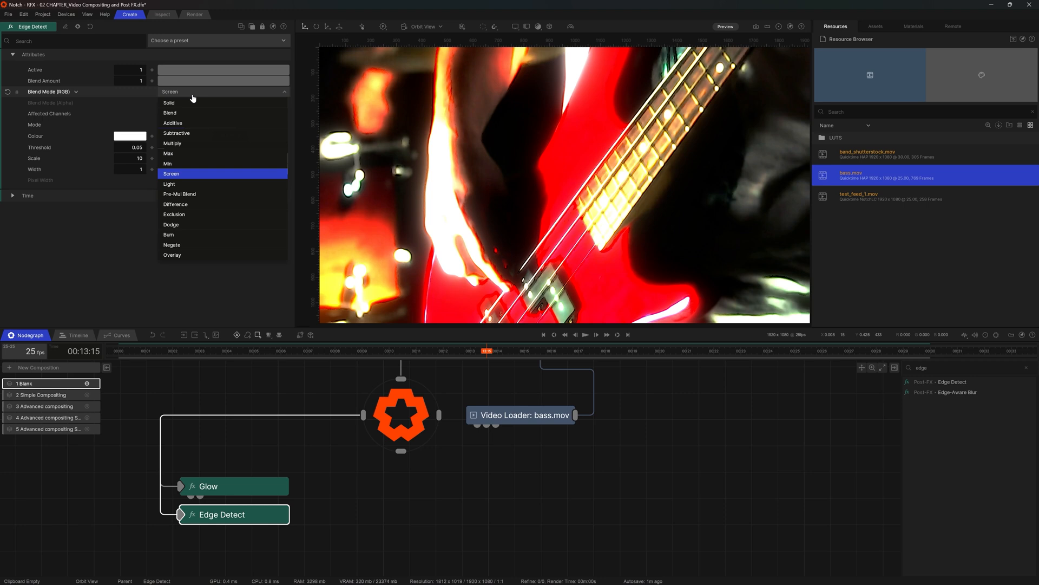
key(Return)
Step: Set the Edge Detect colour to bright green (#03FF00)
click(135, 137)
mouse_move(54, 180)
mouse_down()
mouse_move(53, 139)
mouse_move(91, 172)
mouse_move(86, 214)
mouse_move(52, 237)
mouse_move(13, 212)
mouse_move(48, 238)
mouse_move(81, 222)
mouse_move(81, 209)
mouse_up()
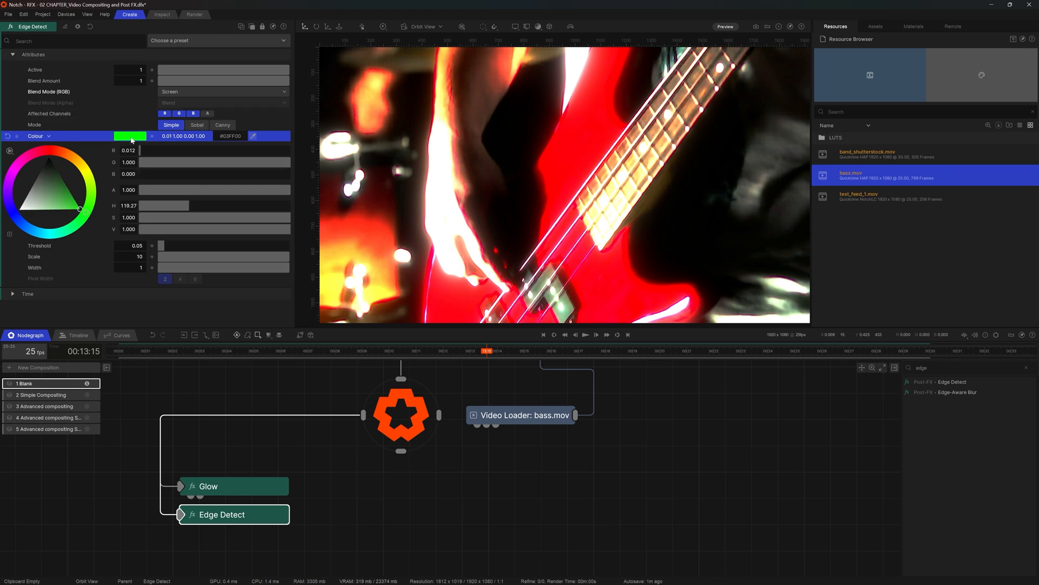
click(132, 138)
Step: Change the Edge Detect node's RGB blend mode to Additive
click(184, 93)
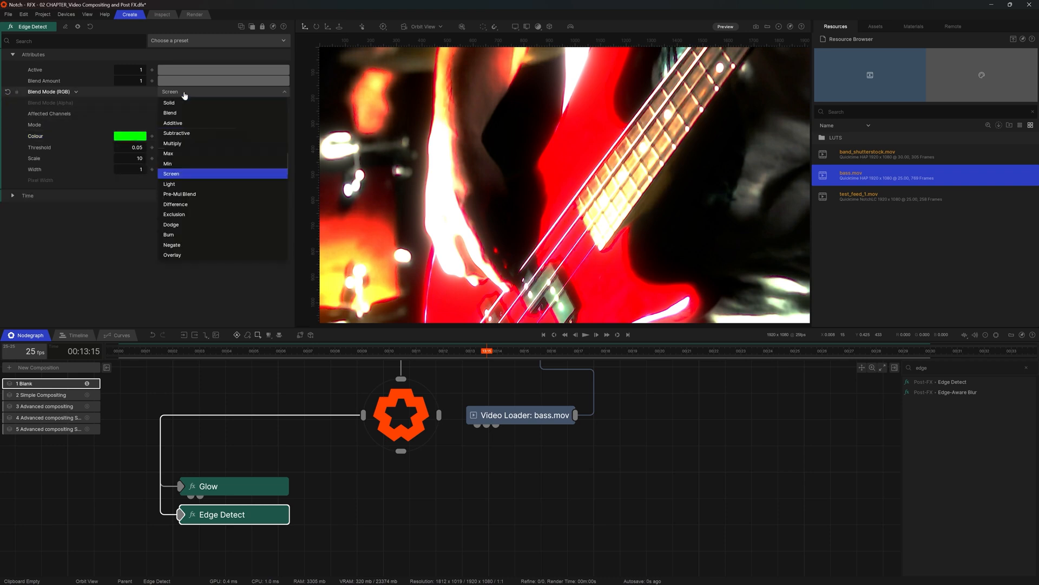
key(Up)
key(Up)
key(Up)
key(Up)
key(Up)
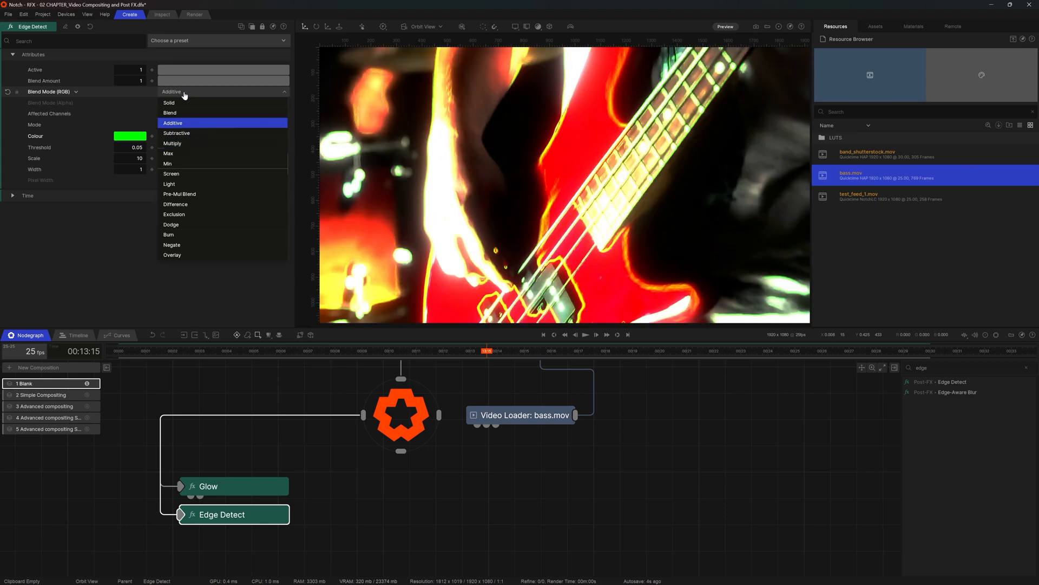
key(Return)
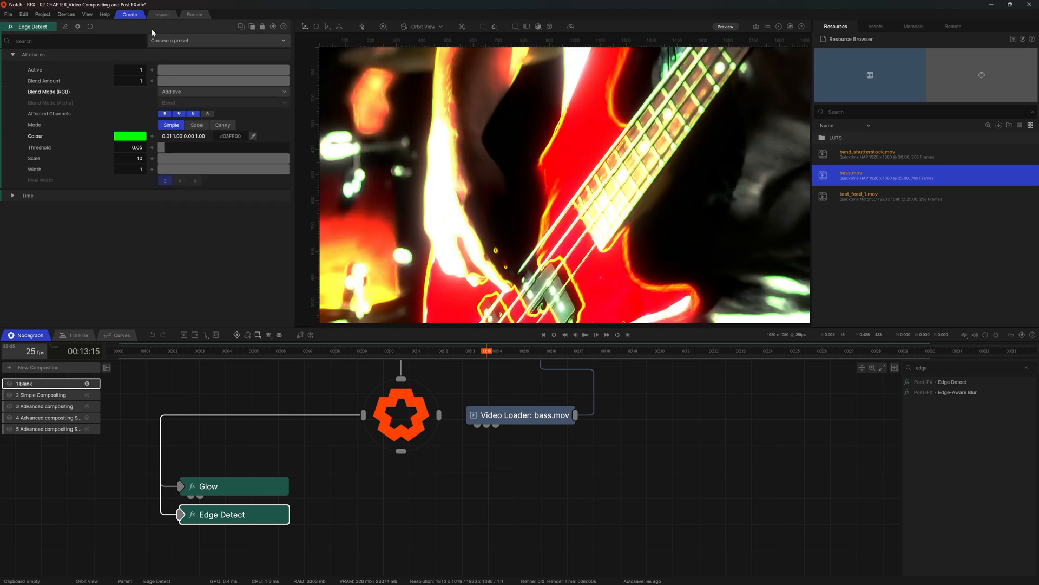
Step: Move the Edge Detect node further down to leave a gap beneath the Glow node
click(333, 496)
middle_drag(331, 497, 388, 473)
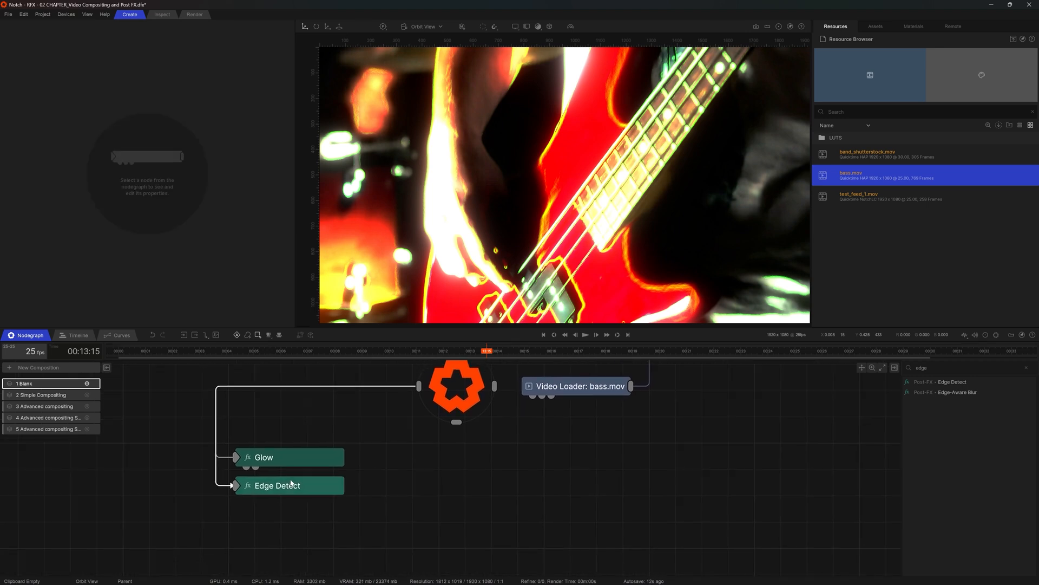
drag(295, 486, 295, 521)
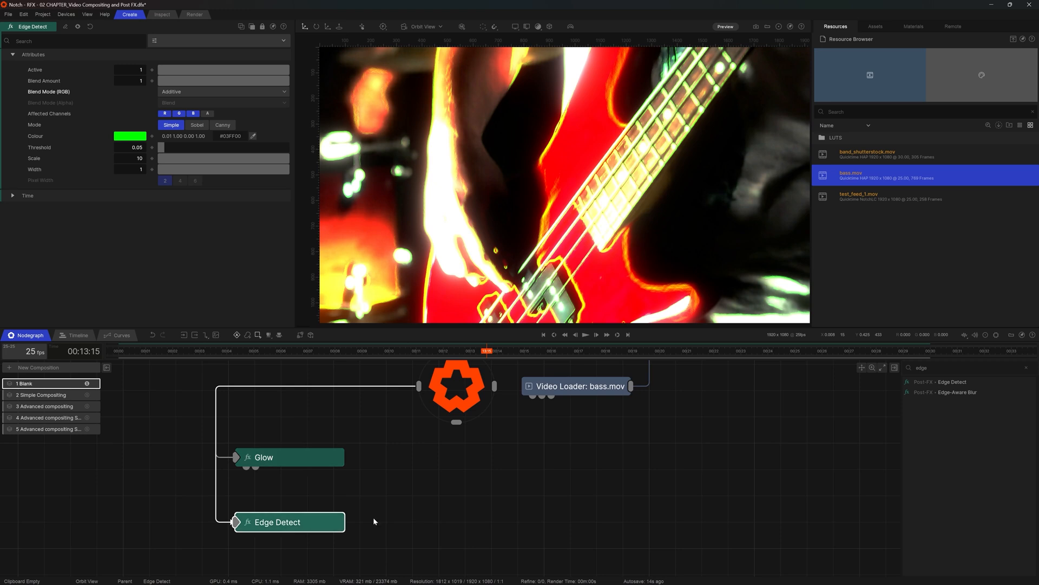
Step: Add a Post-FX Colour Correction node between Glow and Edge Detect, connected to the root node
key(BackSpace)
key(BackSpace)
key(BackSpace)
key(BackSpace)
text(corre)
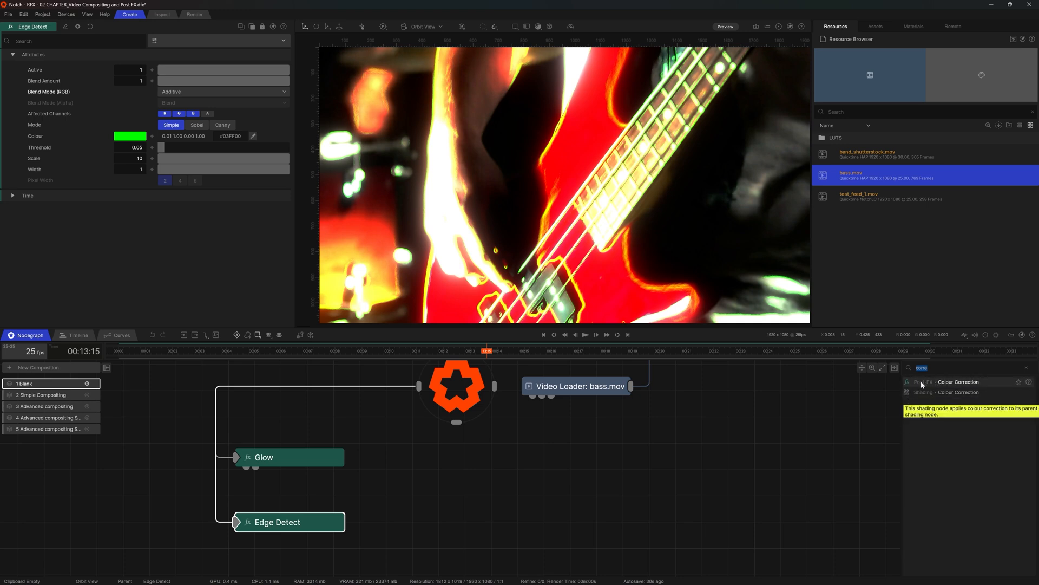
drag(920, 381, 312, 488)
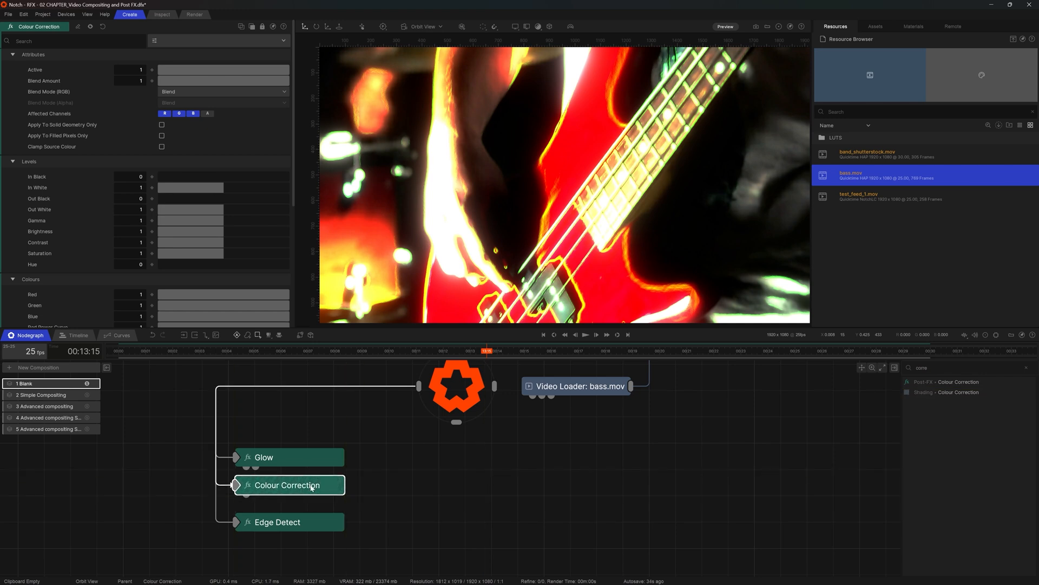
Step: Set the Colour Correction Saturation to 0, Contrast to about 1.26 and Brightness to about 0.67, and preview the composition's playback
click(158, 253)
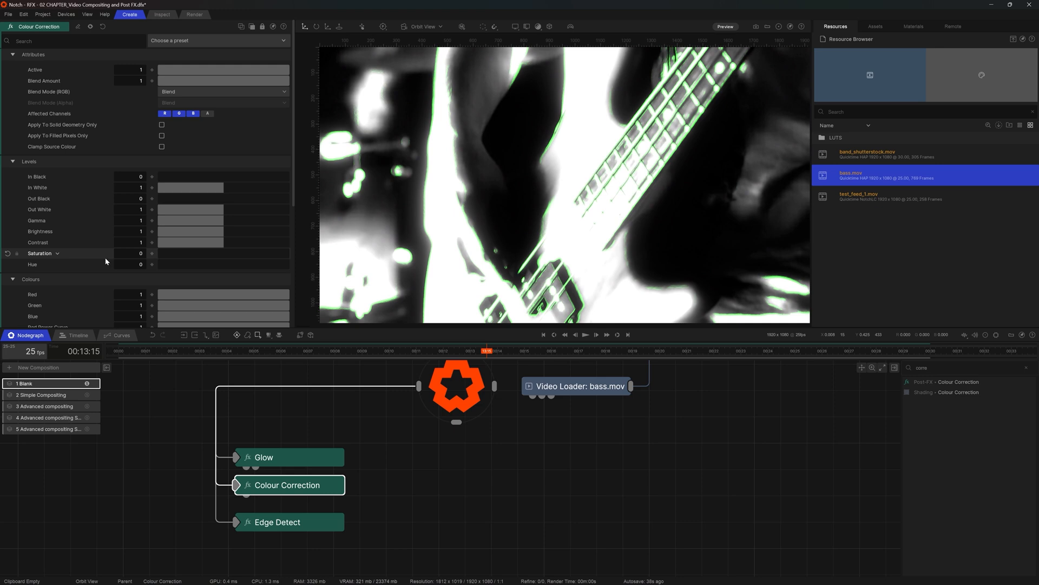
click(237, 242)
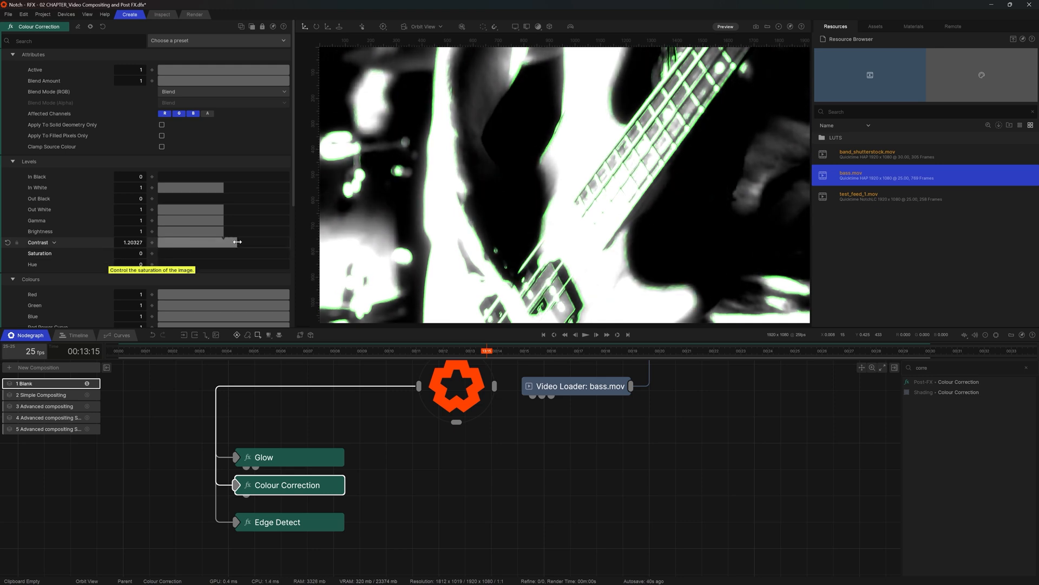
drag(240, 242, 200, 232)
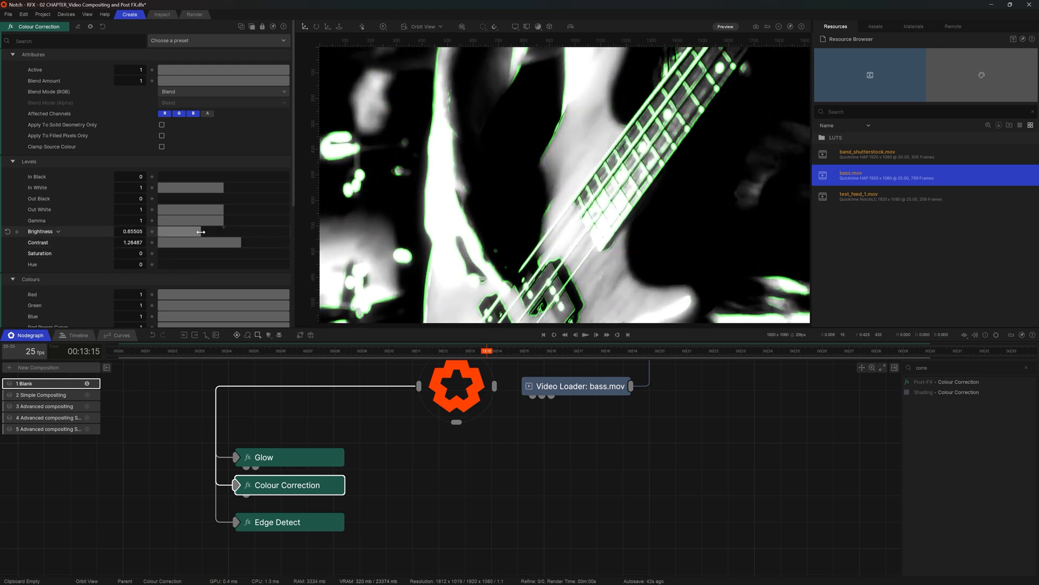
key(space)
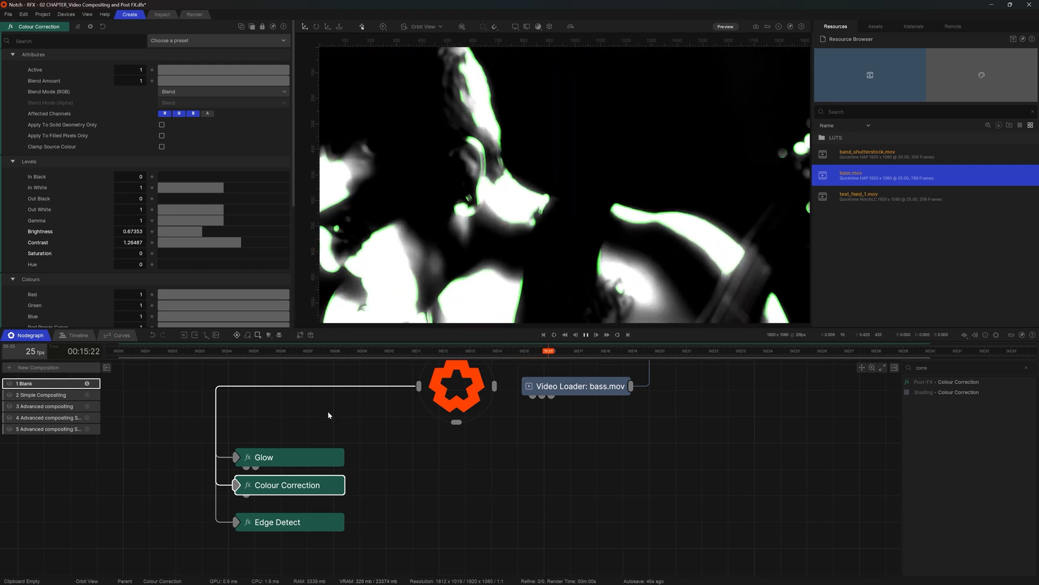
key(space)
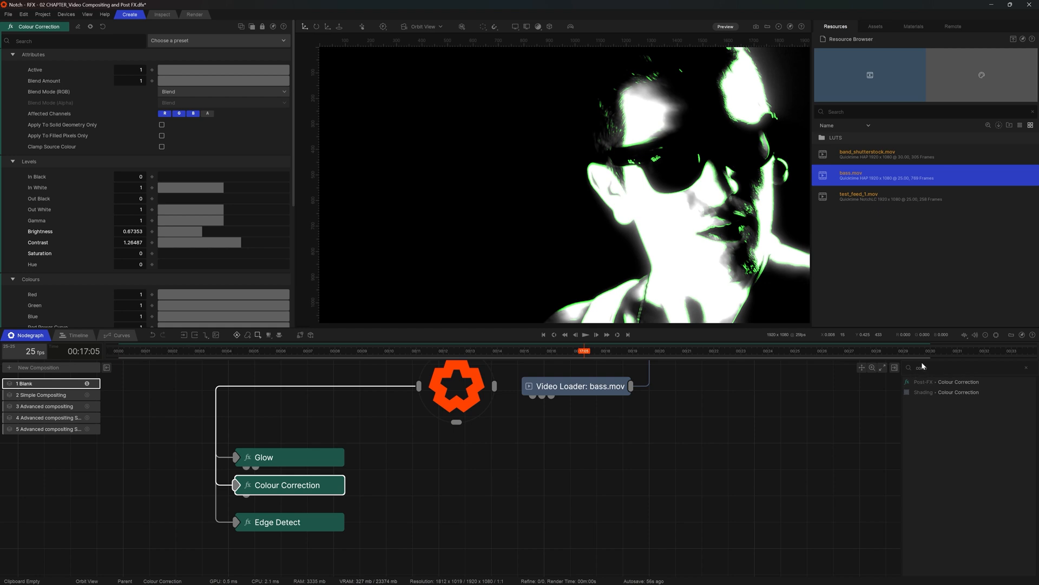
Step: Add a Post-FX Chroma Glitch node beneath Edge Detect on the root, with Colour Channel Mode No Split and Hold Glitch Frames enabled
text(chro)
drag(961, 388, 411, 524)
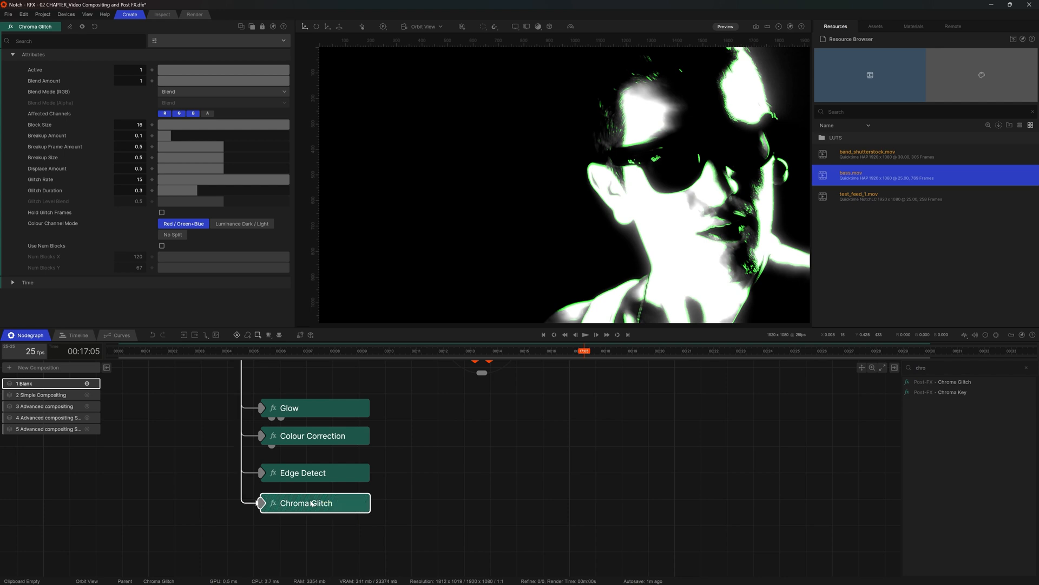
key(space)
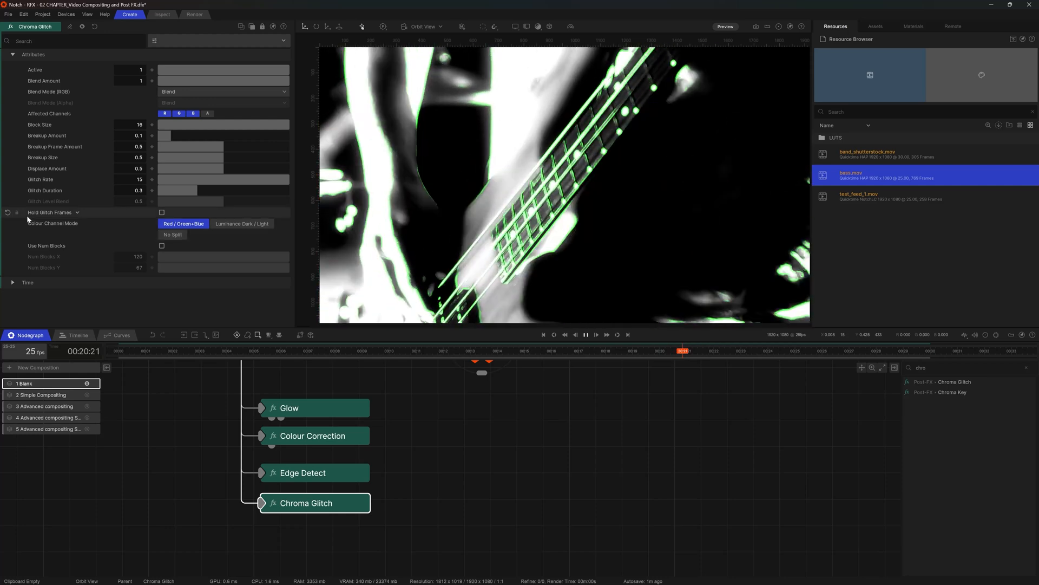
click(176, 237)
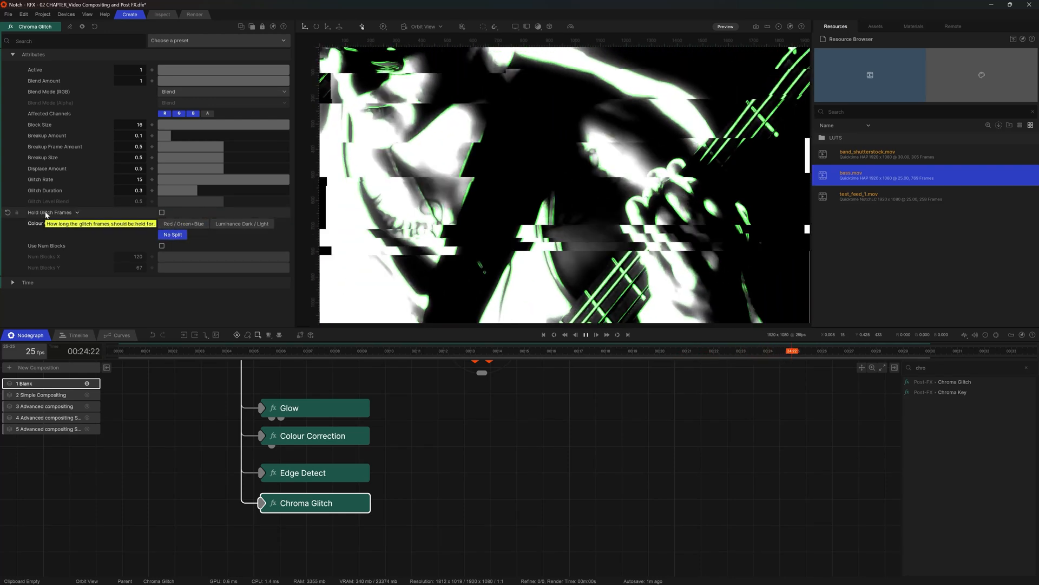
click(162, 213)
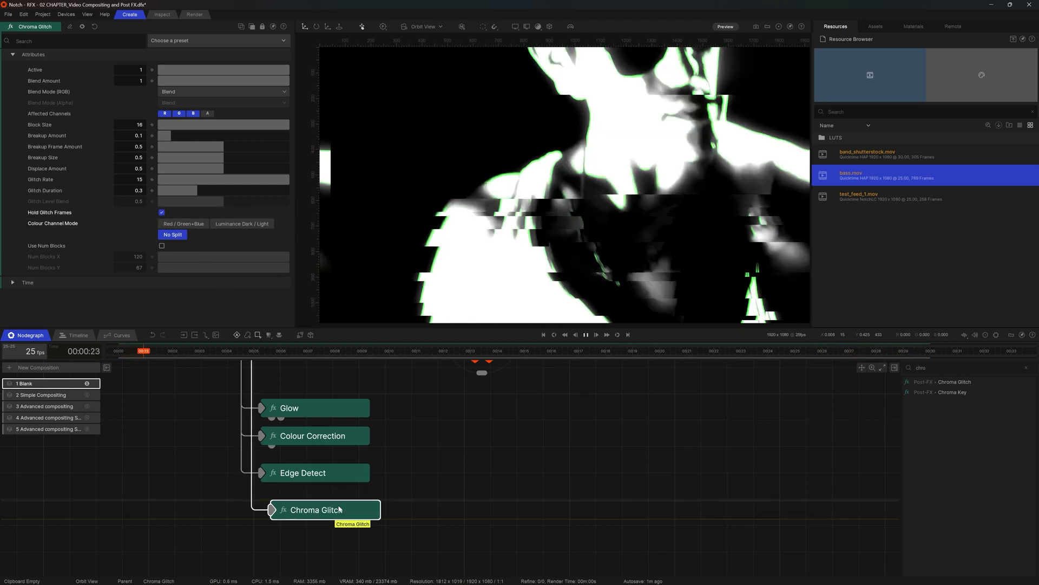
Step: Try the Chroma Glitch node above Glow in the effect order and return it beneath Edge Detect
drag(331, 505, 465, 442)
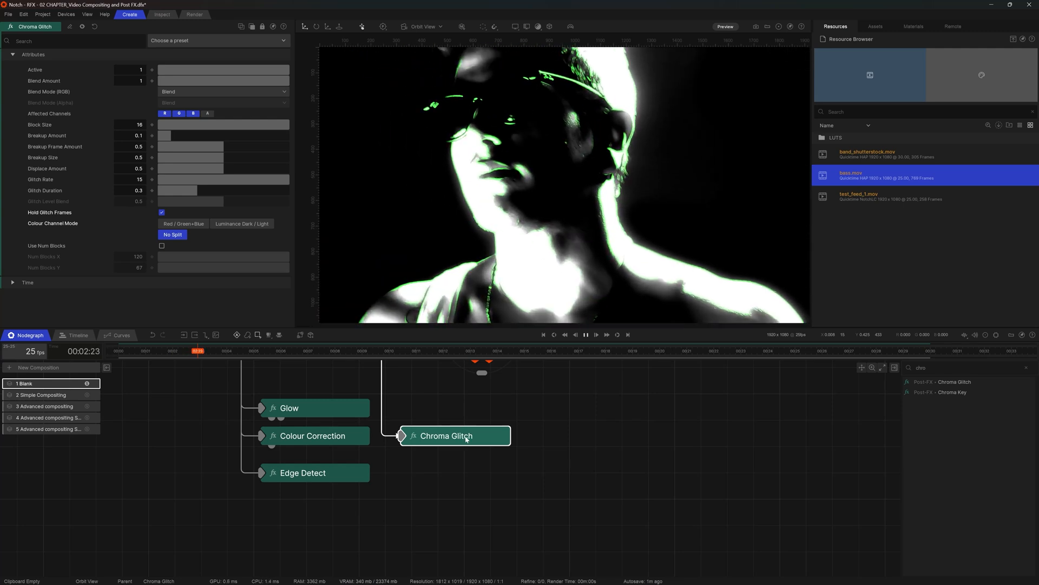
drag(464, 442, 347, 370)
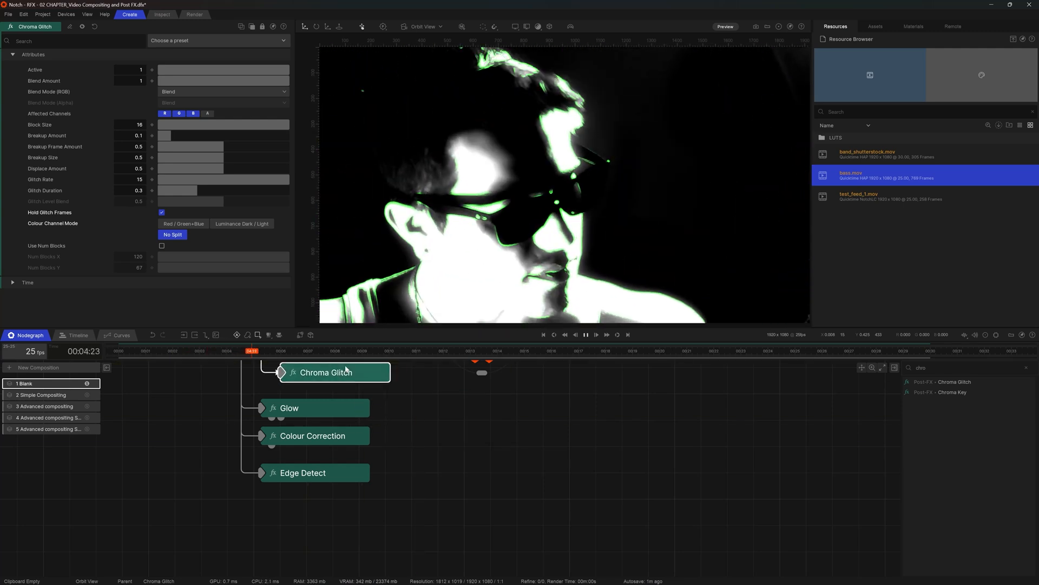
drag(347, 369, 317, 509)
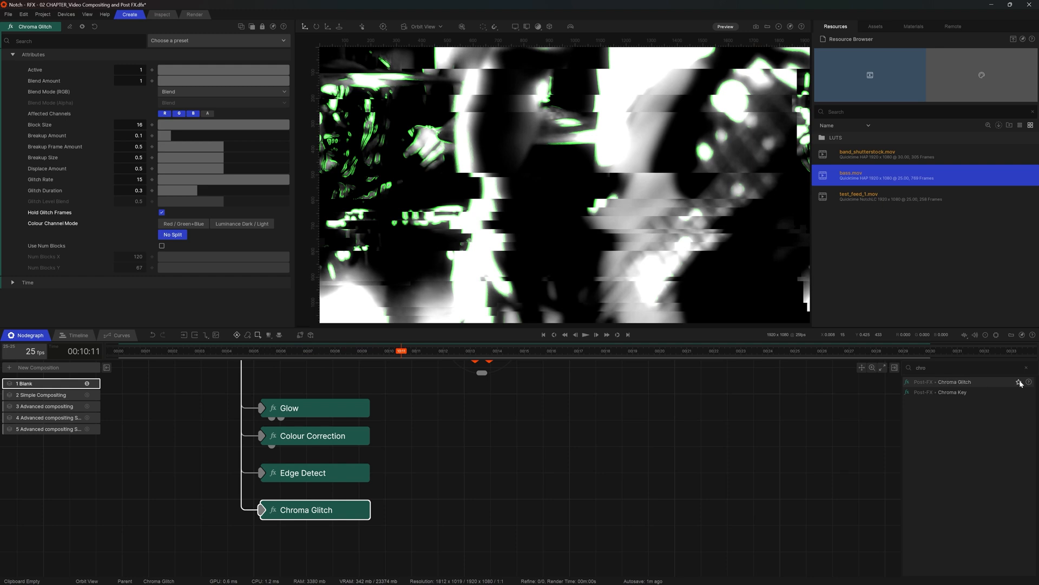
Step: Open the Chroma Glitch help page in the browser, look through the manual's Post-FX node overview and close the browser window
mouse_move(1029, 383)
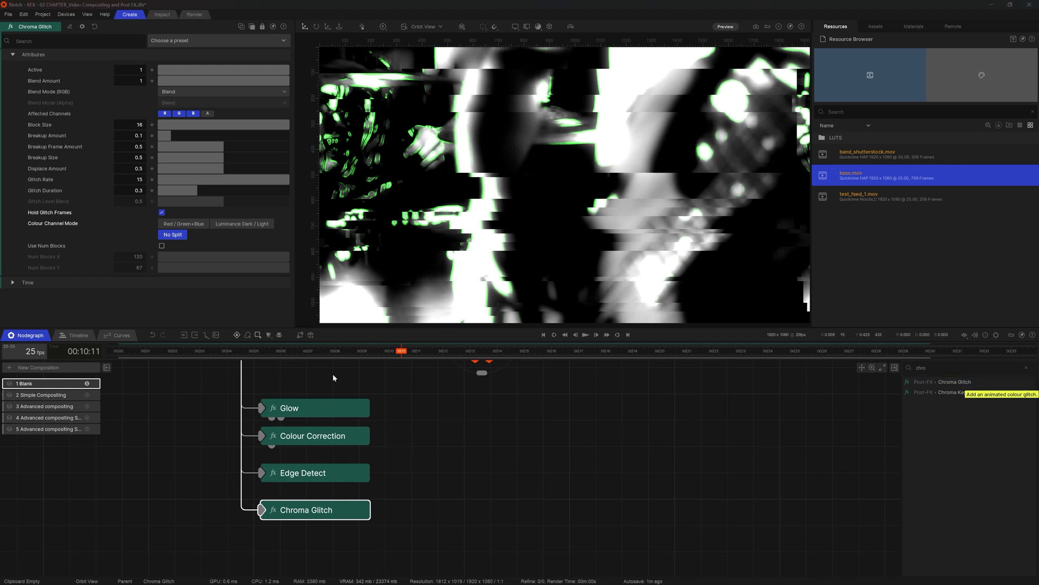
drag(0, 331, 490, 128)
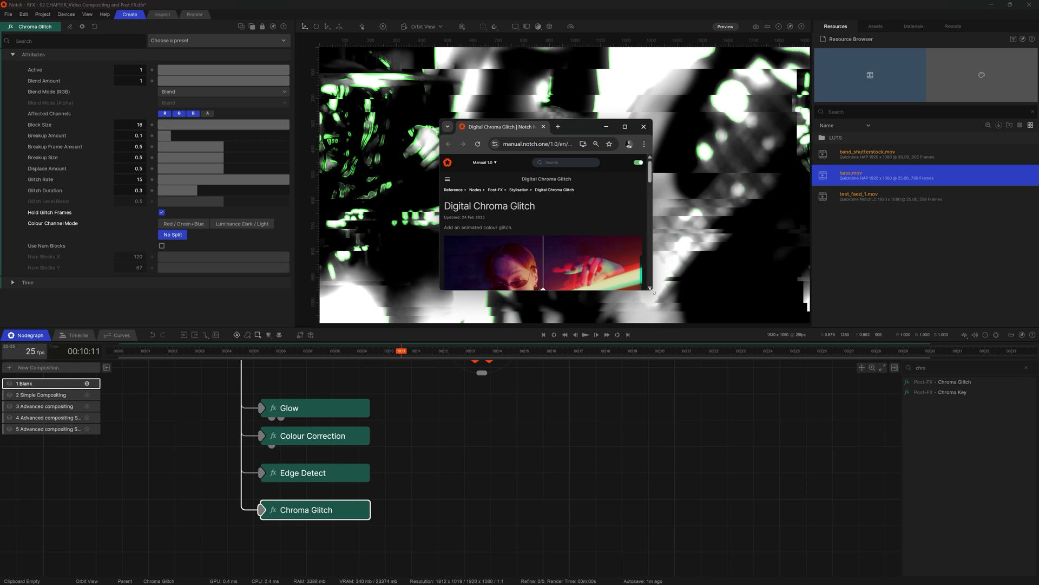
drag(654, 291, 907, 517)
click(625, 195)
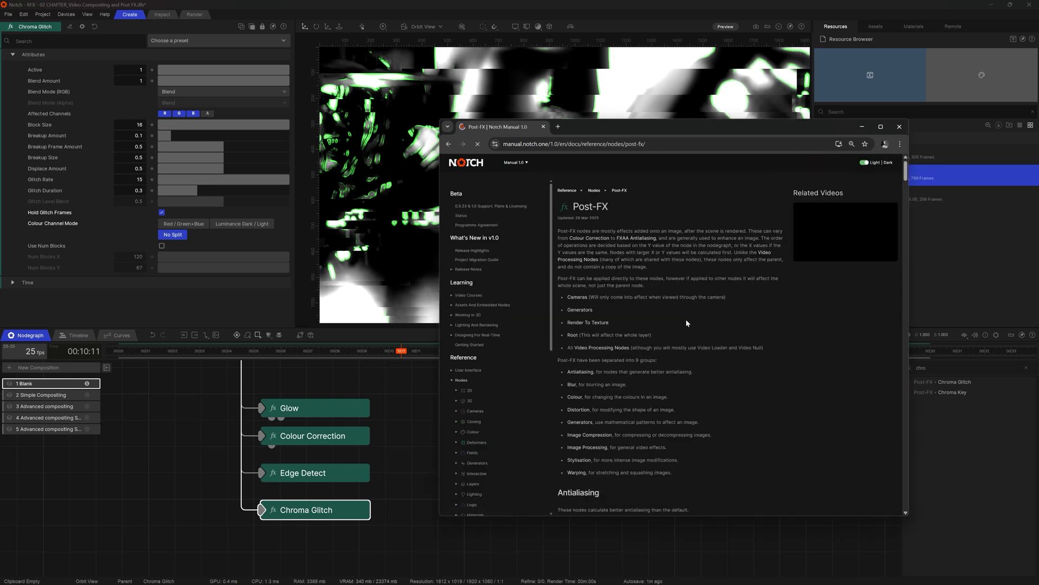
scroll(686, 323, down, 10)
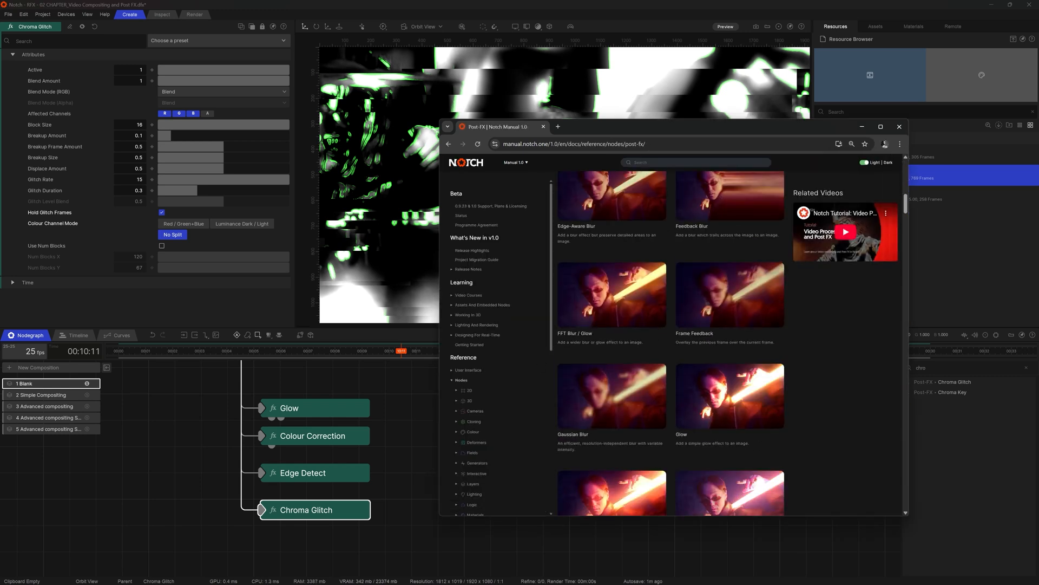
click(899, 127)
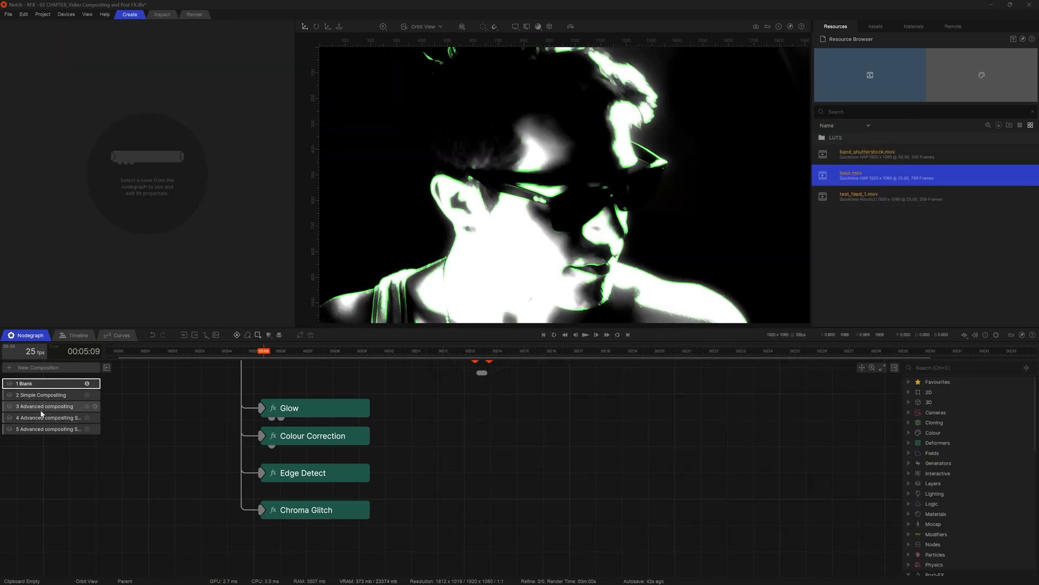
Step: Open the composition 3 Advanced compositing and examine its node graph and output during playback
click(45, 407)
key(space)
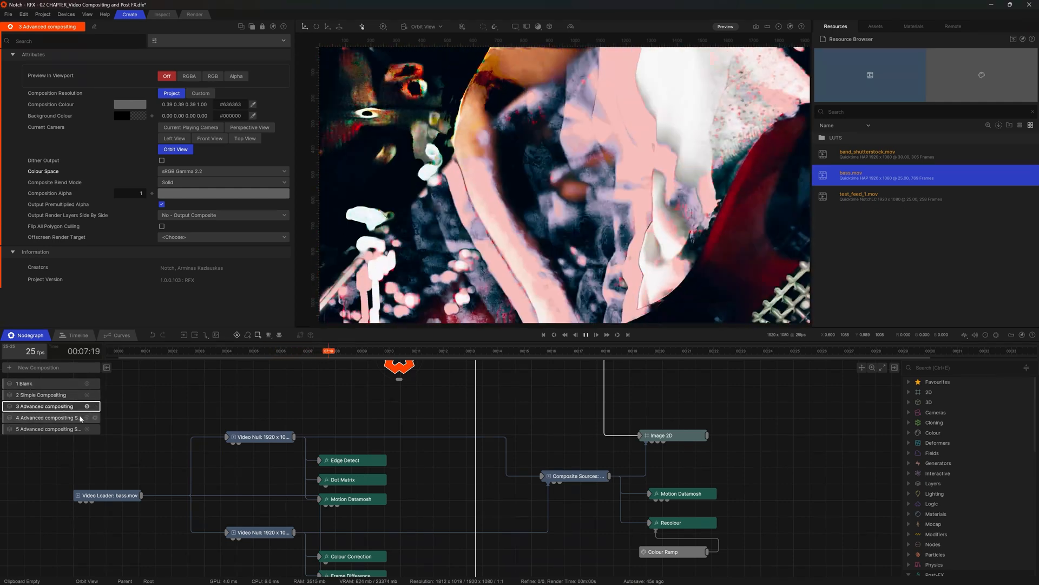
middle_drag(464, 451, 476, 387)
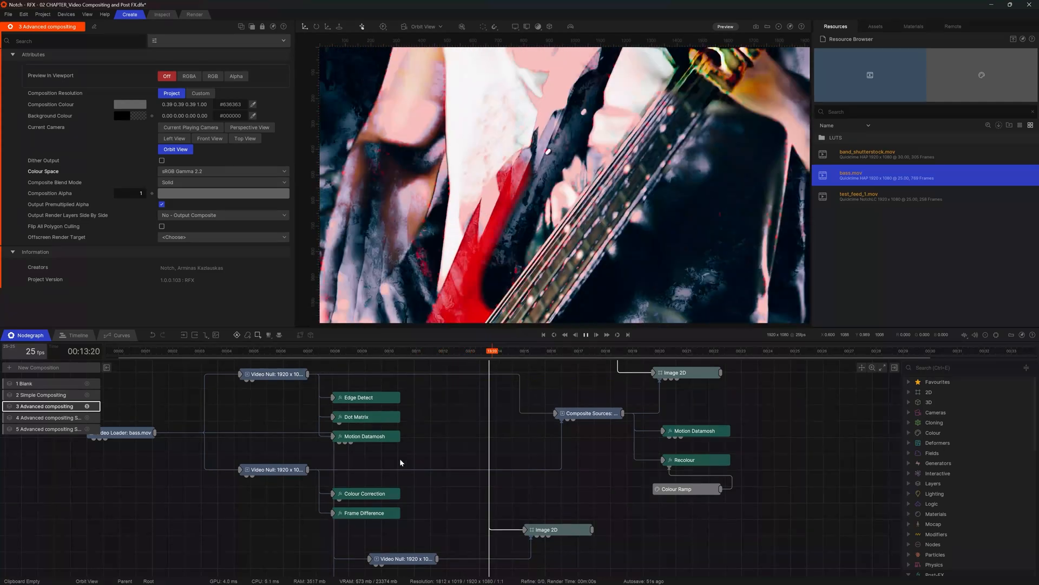
key(space)
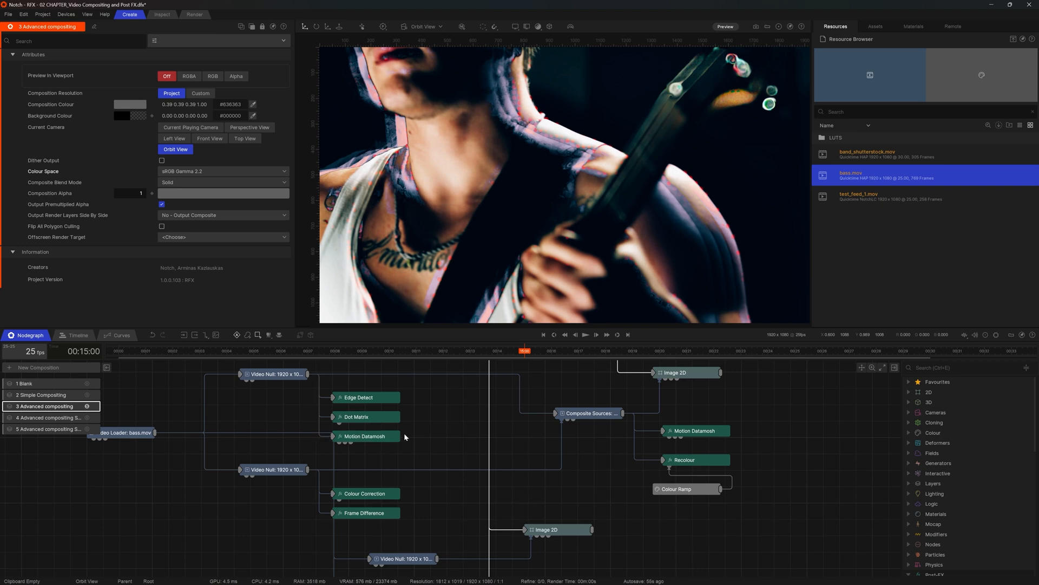
Step: Compare the node graphs and outputs of the sample compositions 2 to 5 during playback
click(38, 418)
key(space)
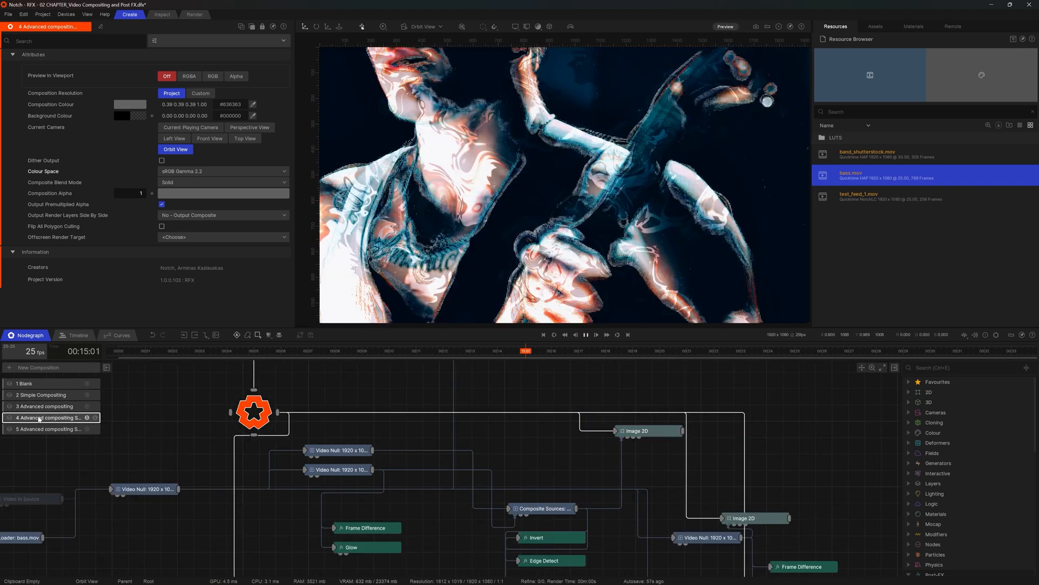
click(38, 429)
click(40, 418)
click(42, 407)
click(42, 397)
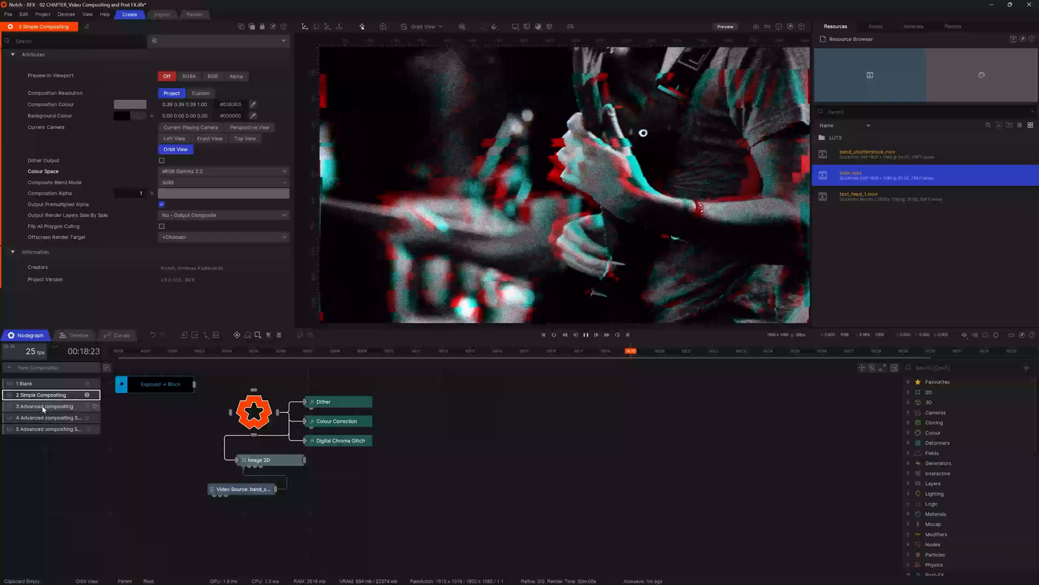
click(44, 409)
click(44, 418)
click(48, 429)
click(47, 418)
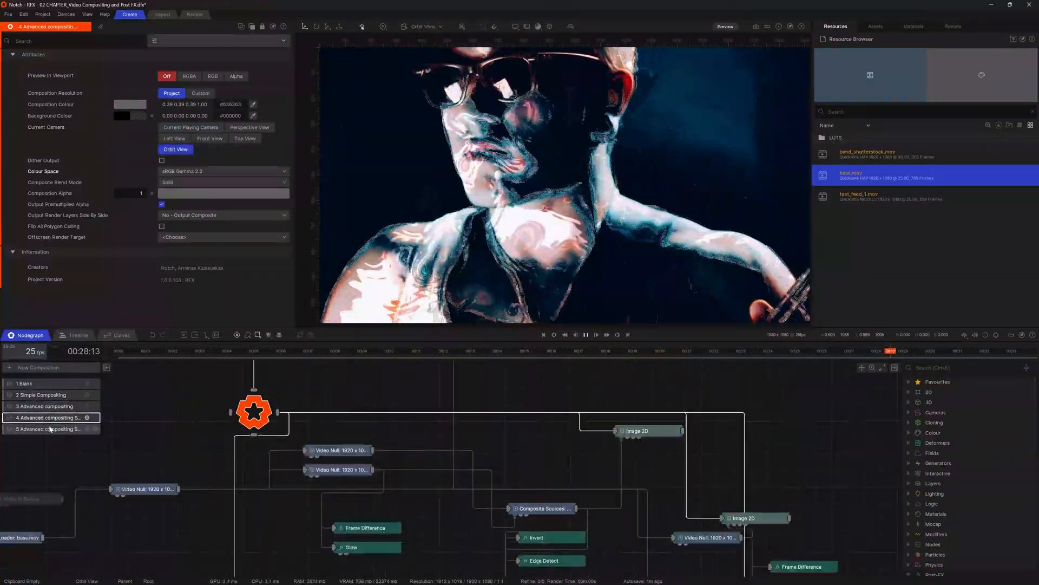
click(50, 429)
click(48, 418)
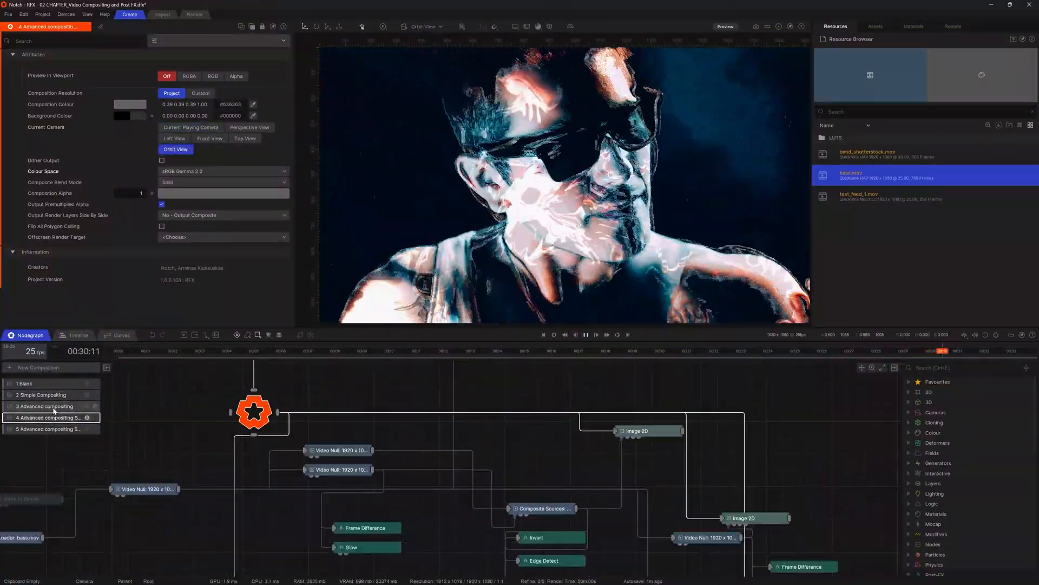
click(57, 406)
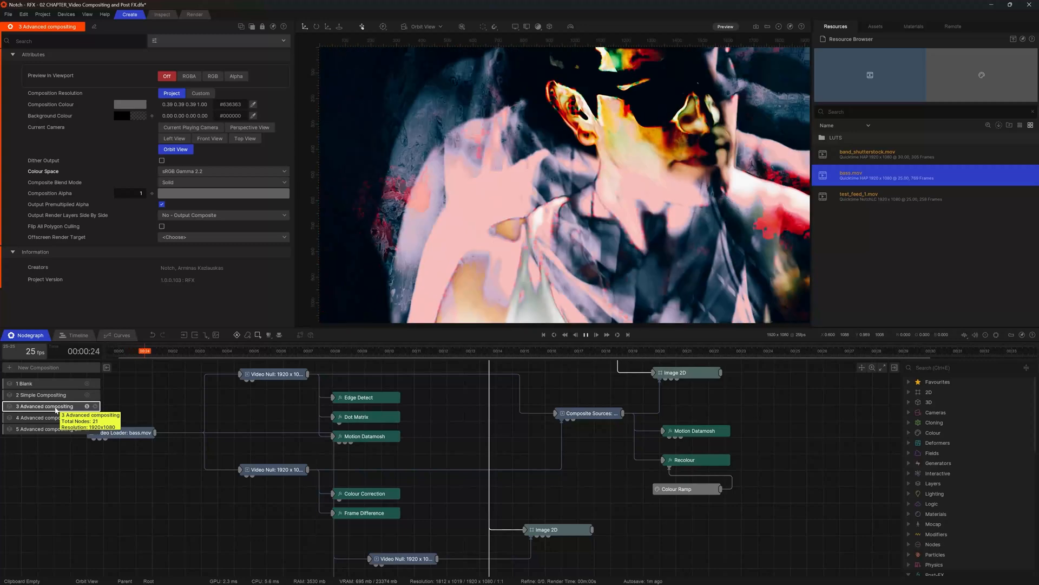
click(47, 395)
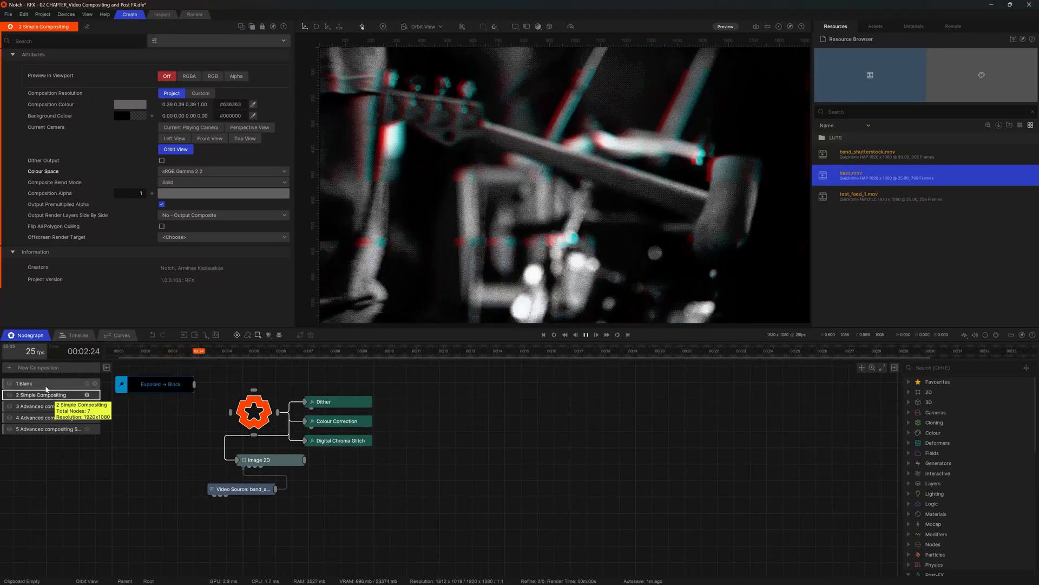
Step: Create a new composition with an Image 2D node connected to the root and a Video Loader node for bass.mov
click(34, 367)
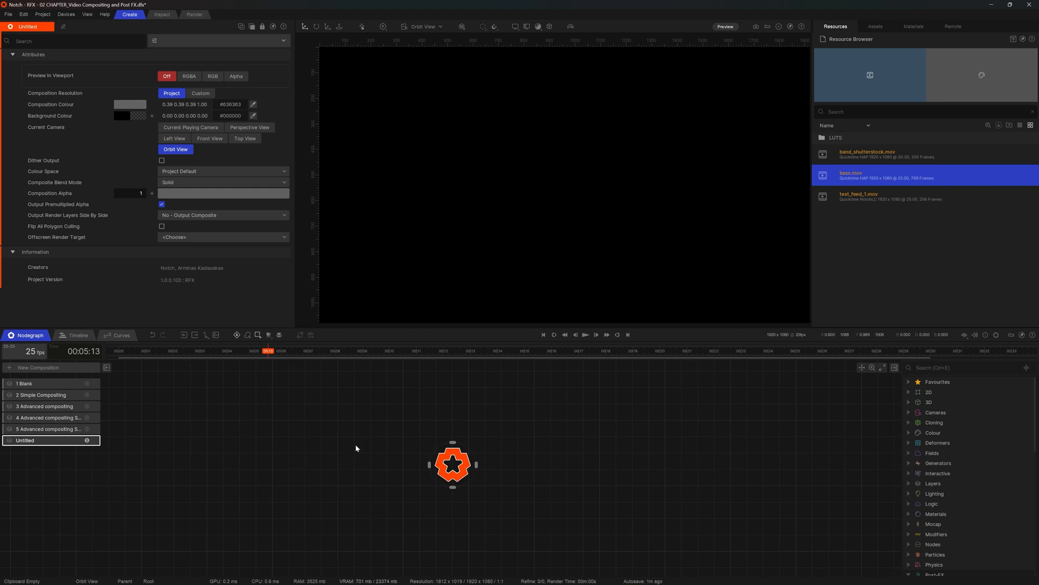
right_click(530, 447)
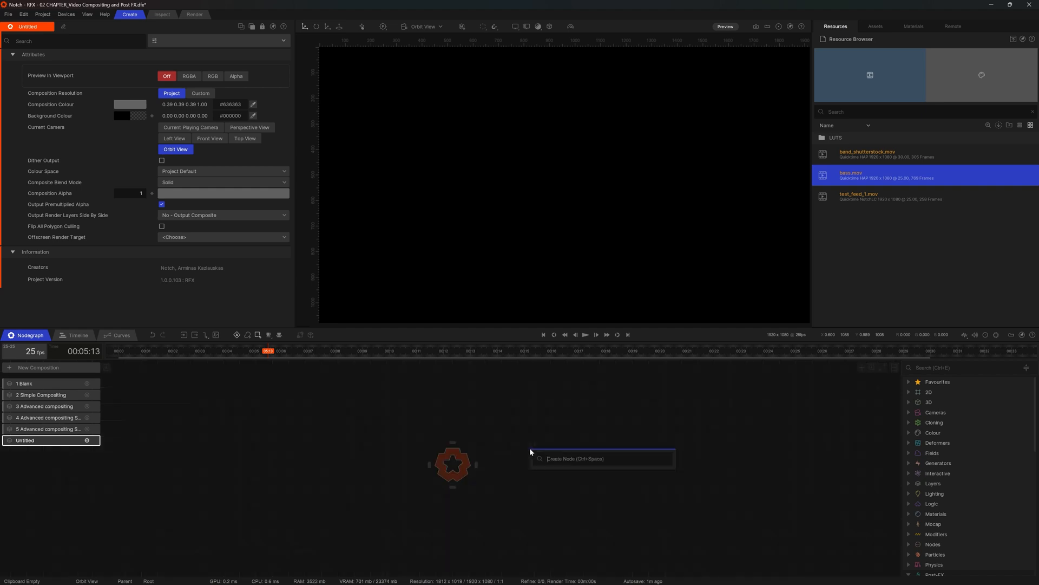
text(image 2)
key(Return)
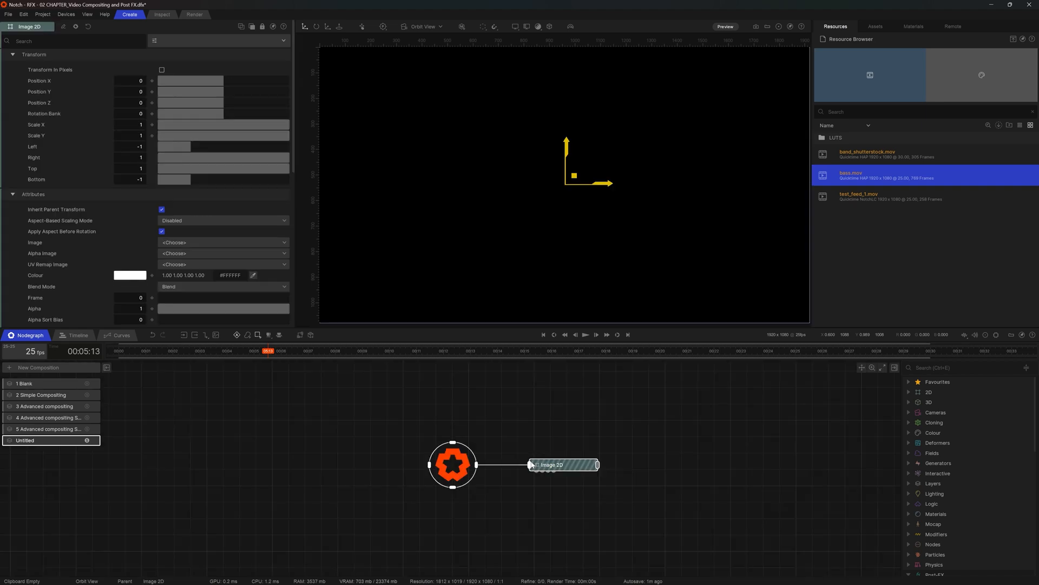
middle_drag(502, 515, 533, 463)
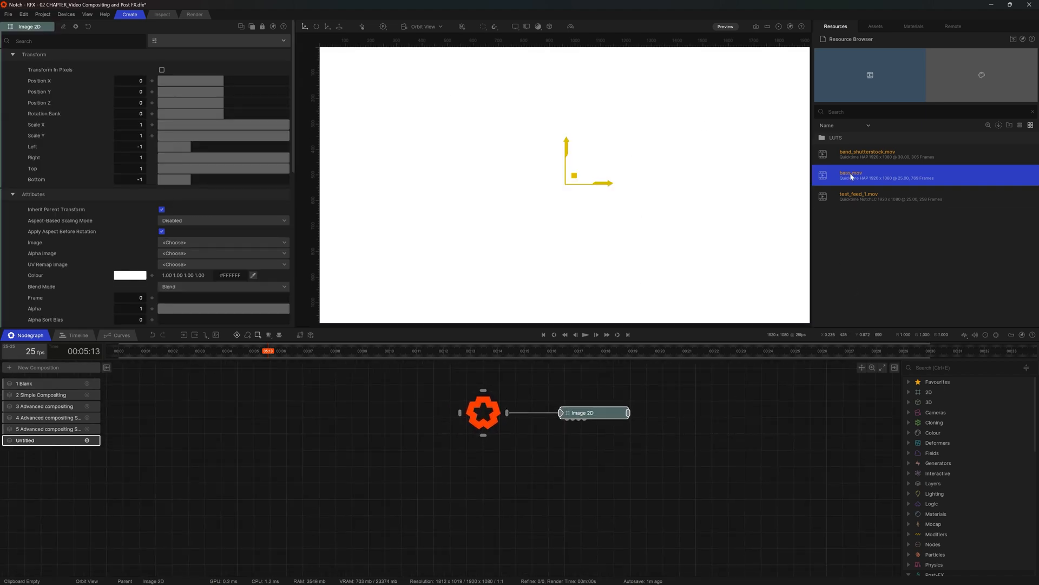
drag(851, 176, 497, 453)
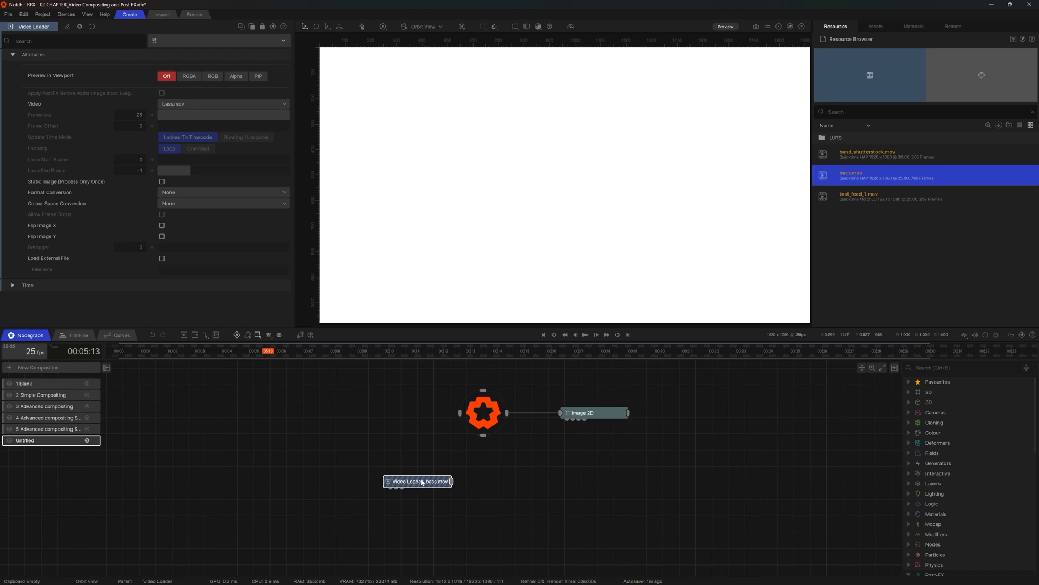
Step: Try feeding the bass.mov Video Loader directly into the Image 2D node's image input, and remove that connection
drag(450, 481, 569, 420)
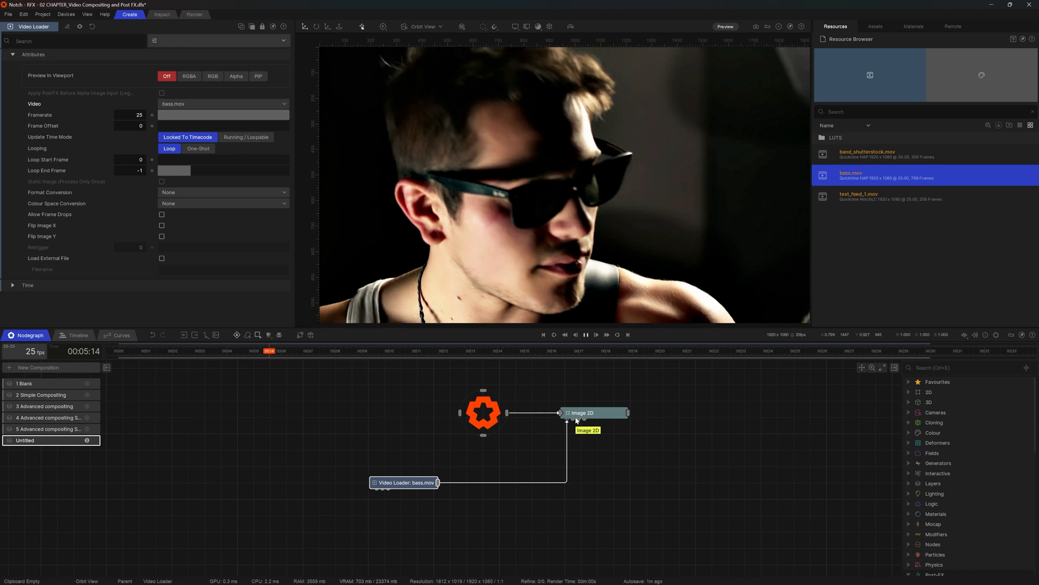
click(567, 463)
key(Delete)
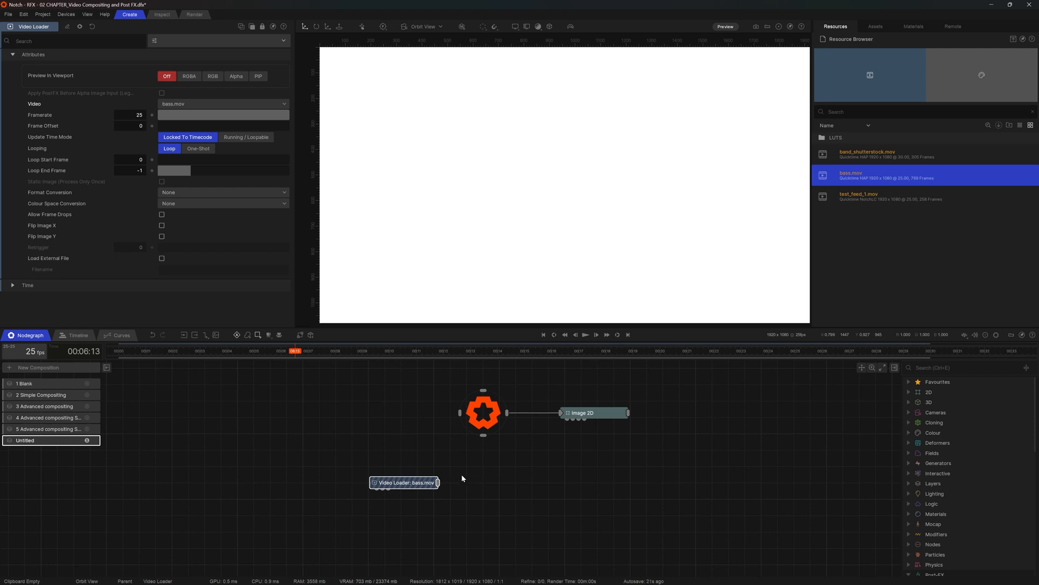
Step: Add a Video Null node beside the Video Loader and connect the loader's output to it
key(Tab)
text(null)
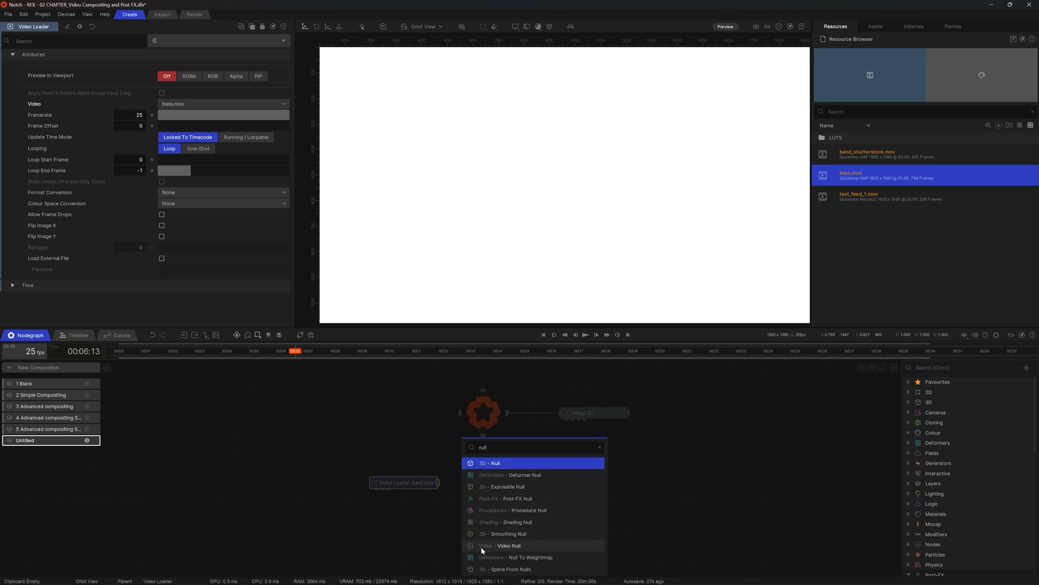
click(509, 547)
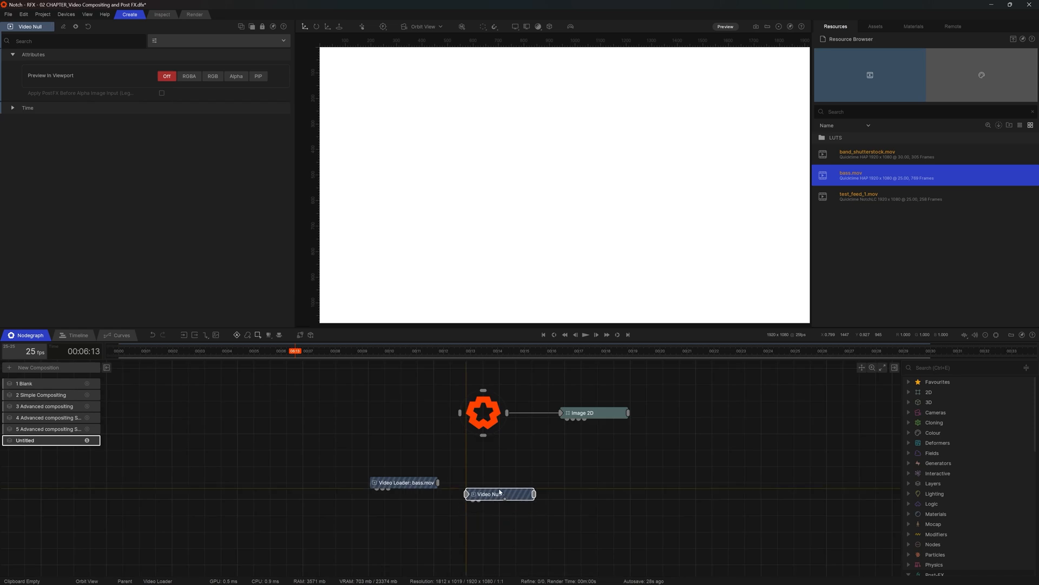
drag(439, 483, 466, 482)
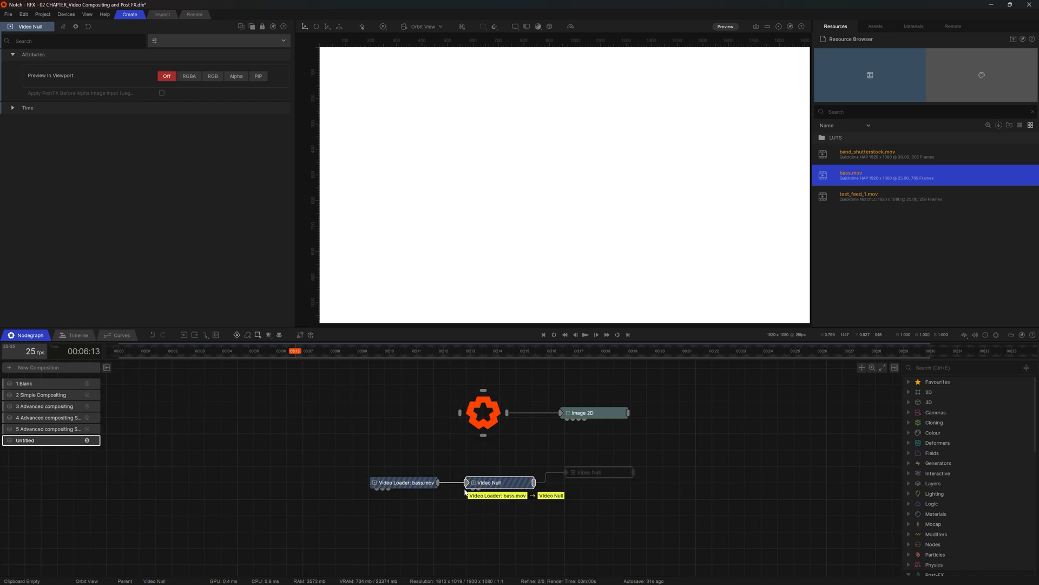
click(500, 511)
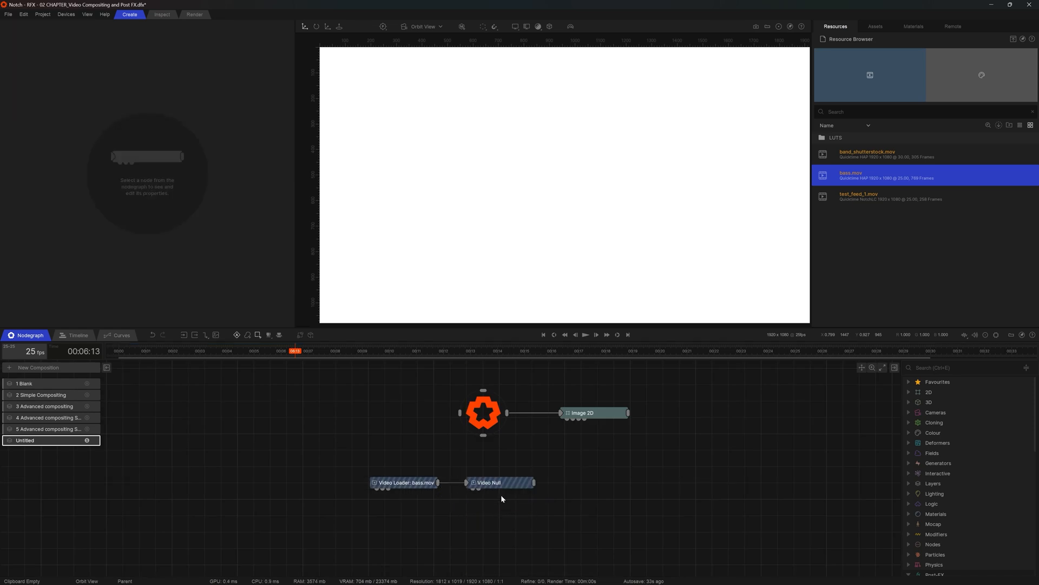
Step: Show image previews on the Video Loader and Video Null nodes, and move the Video Loader slightly away from the Video Null
click(410, 487)
click(469, 487)
drag(411, 490, 388, 505)
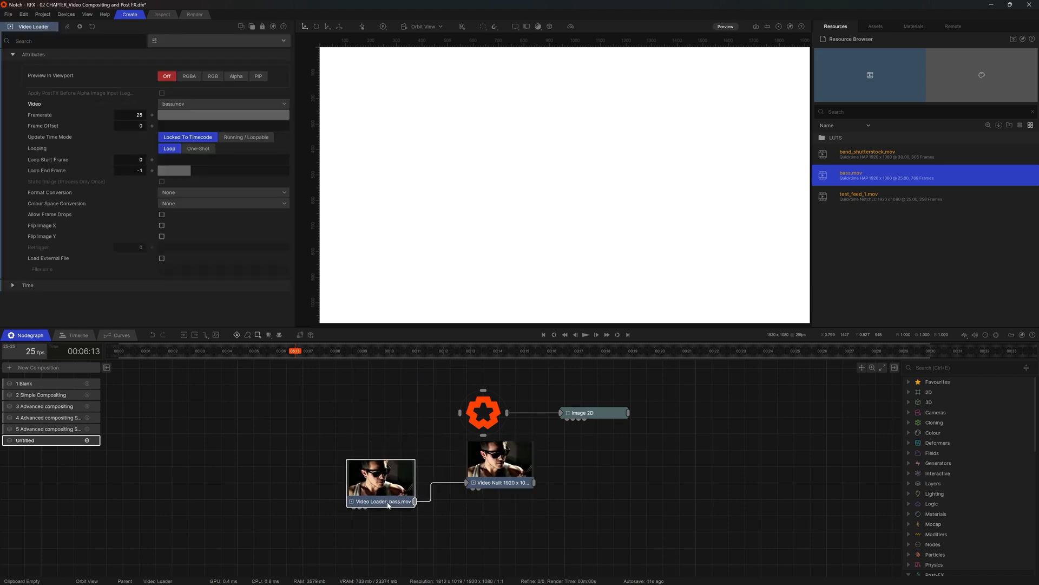
scroll(492, 495, up, 3)
middle_drag(492, 495, 553, 493)
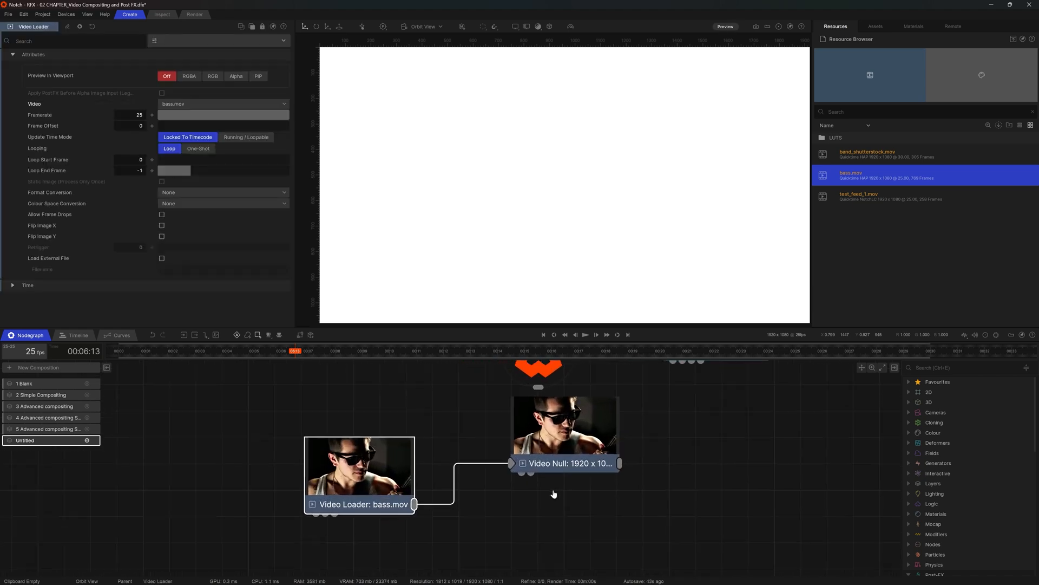
click(556, 455)
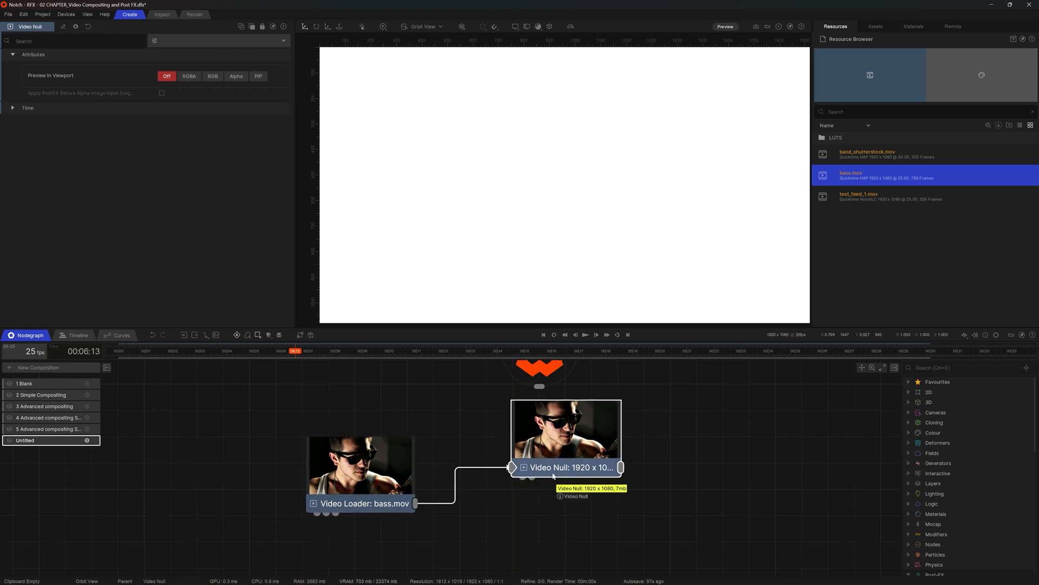
Step: Add a second Video Null node, connect the bass.mov Video Loader's output to it, and place it below the first Video Null
right_click(546, 509)
text(vide)
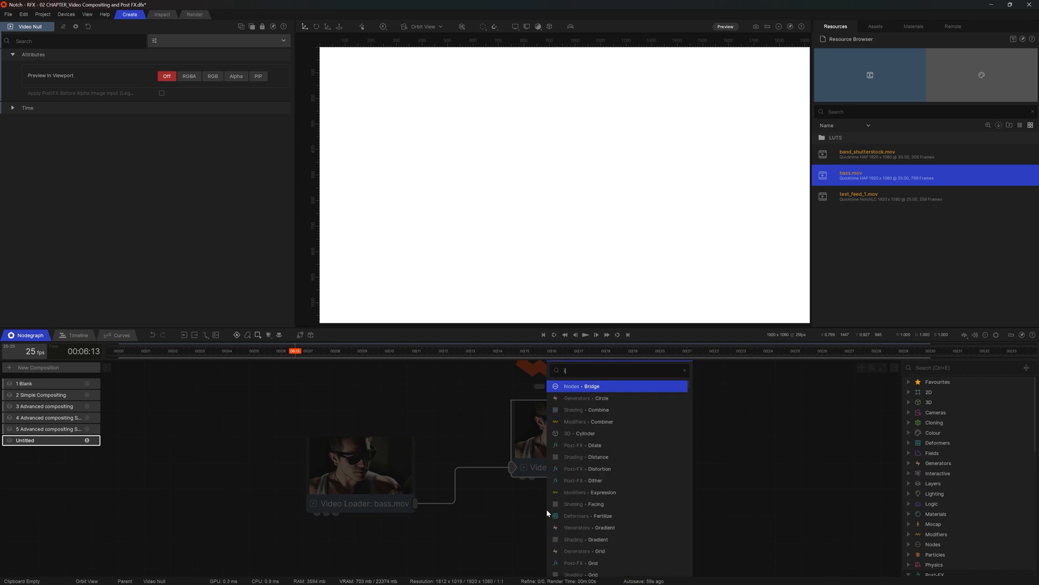
text(o )
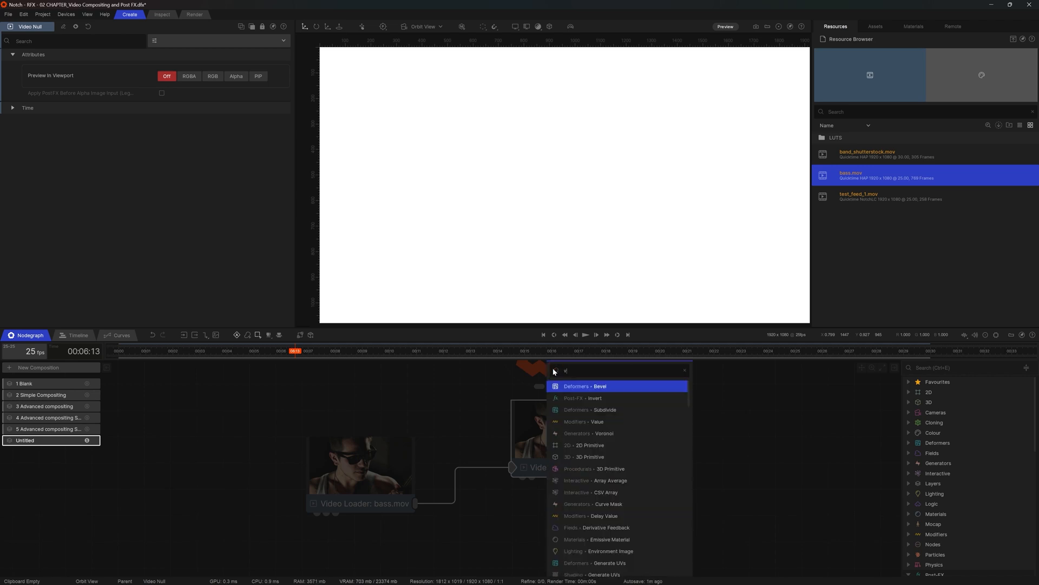
text(nu)
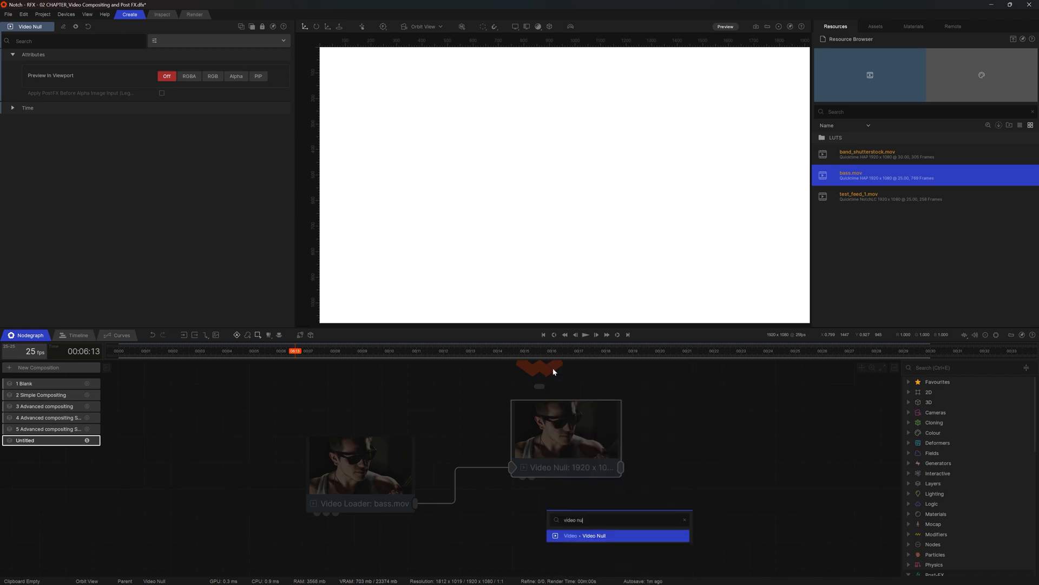
click(577, 535)
drag(415, 503, 547, 536)
drag(610, 525, 576, 553)
middle_drag(576, 553, 600, 518)
middle_drag(609, 435, 575, 508)
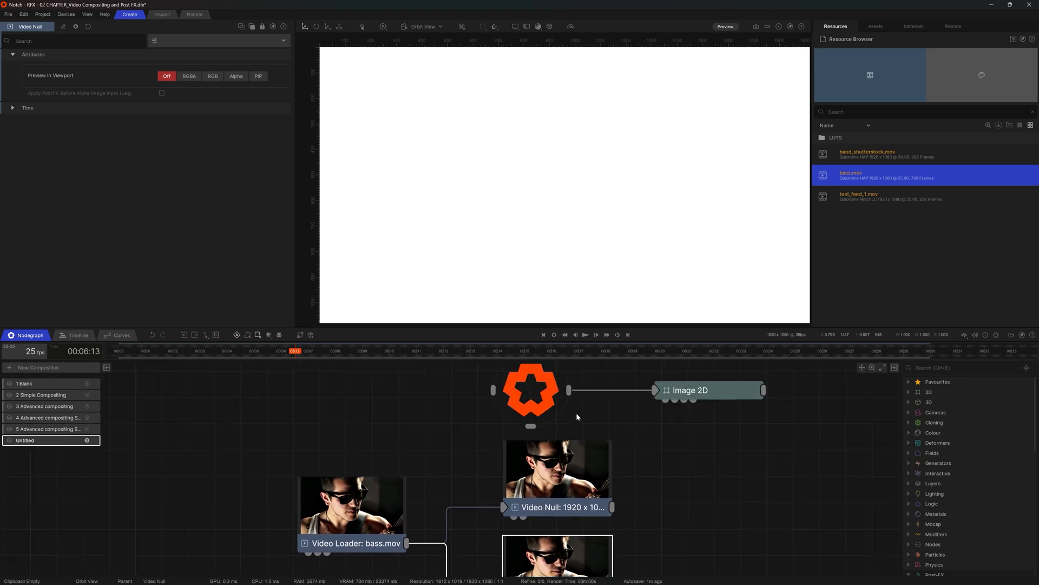
middle_drag(452, 528, 506, 456)
scroll(533, 458, down, 1)
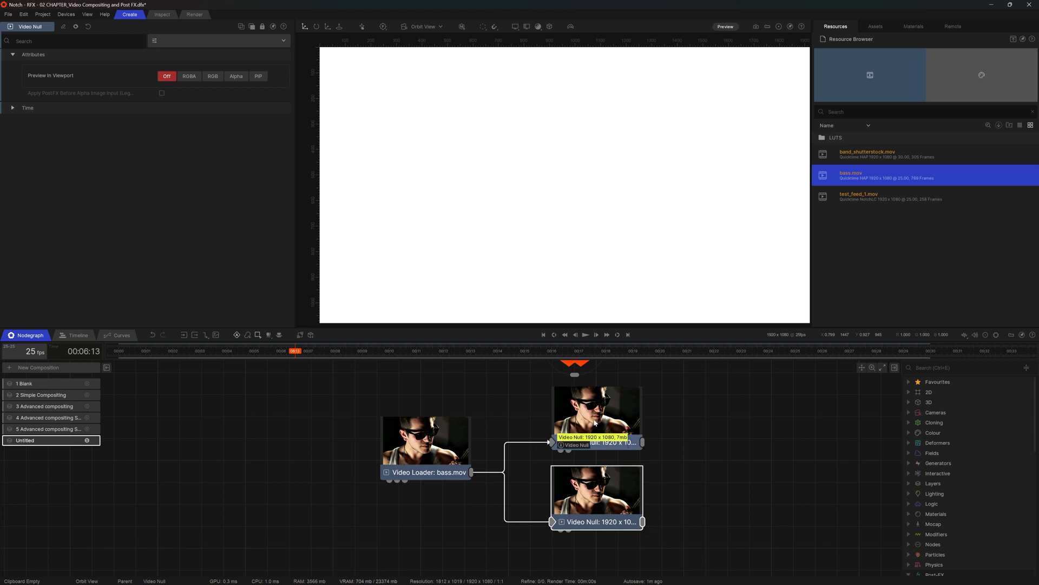
click(425, 455)
click(595, 419)
click(602, 487)
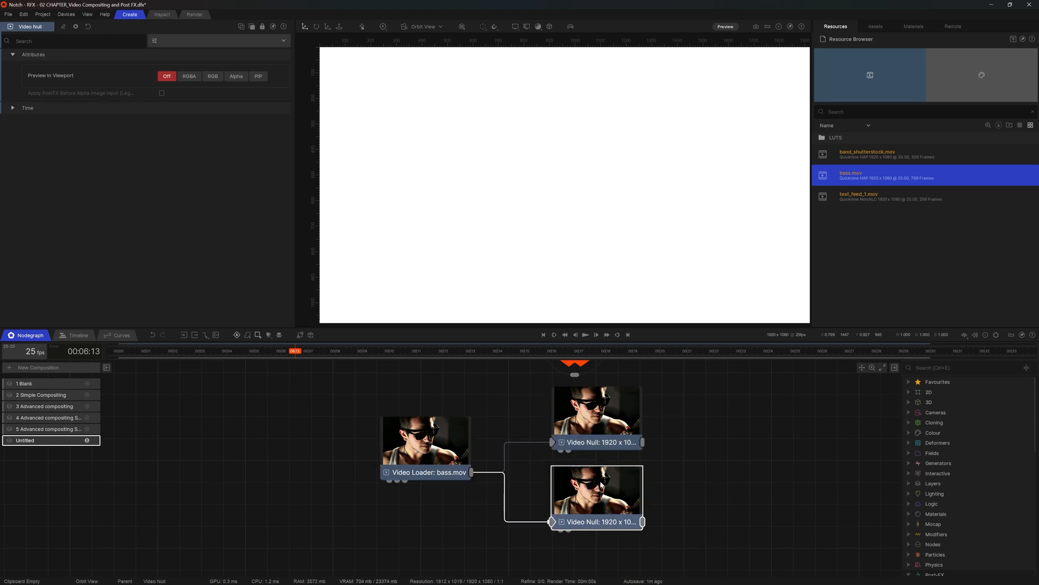
Step: Add a Post-FX Colour Correction node beneath the Video Loader, connect the loader's output to it, and set its Saturation to 0
click(671, 480)
key(Tab)
text(colour cor)
key(BackSpace)
text(corr)
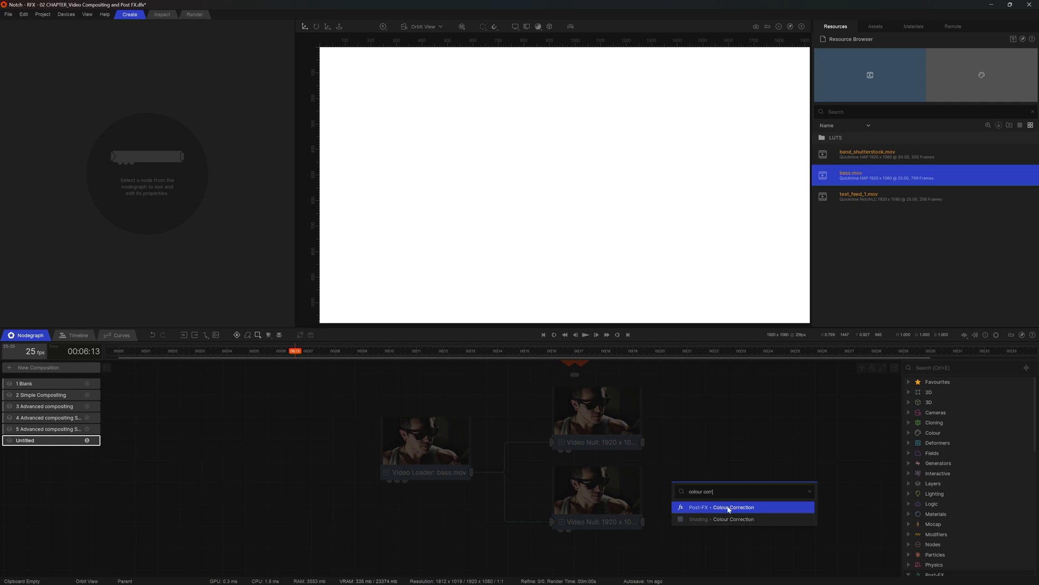
click(744, 509)
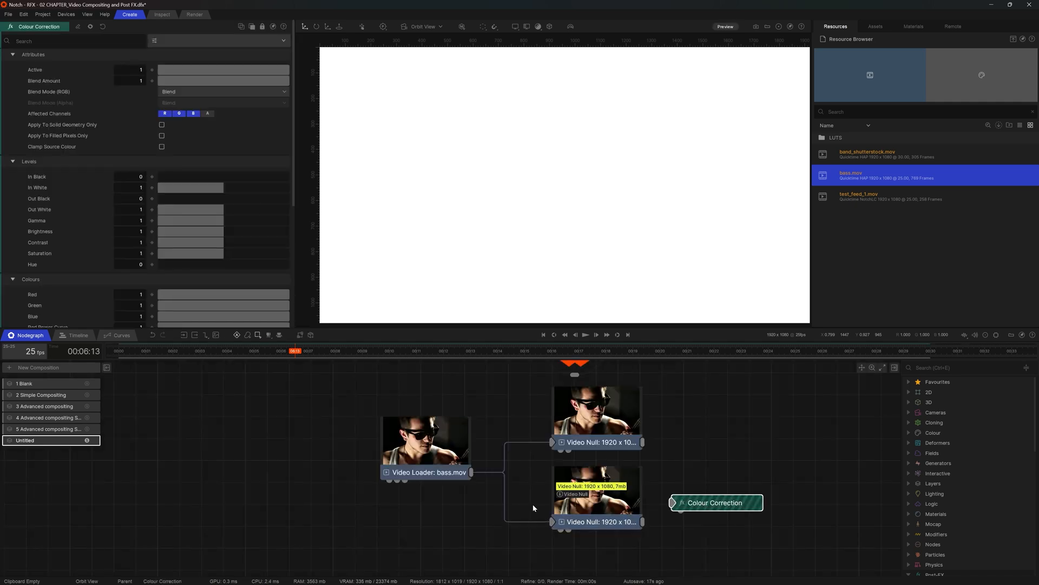
drag(743, 508, 459, 508)
drag(471, 472, 404, 504)
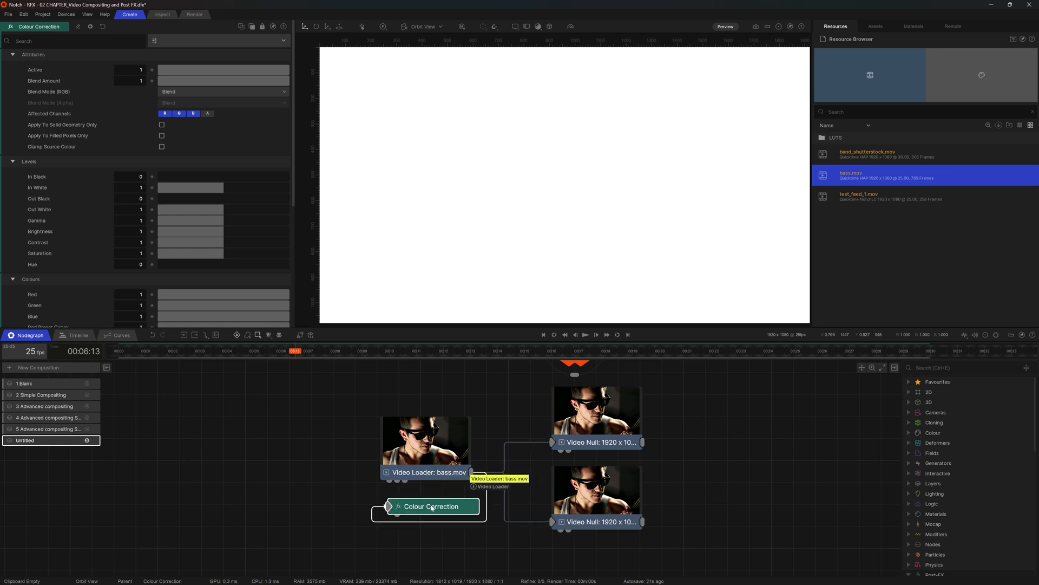
drag(223, 253, 157, 253)
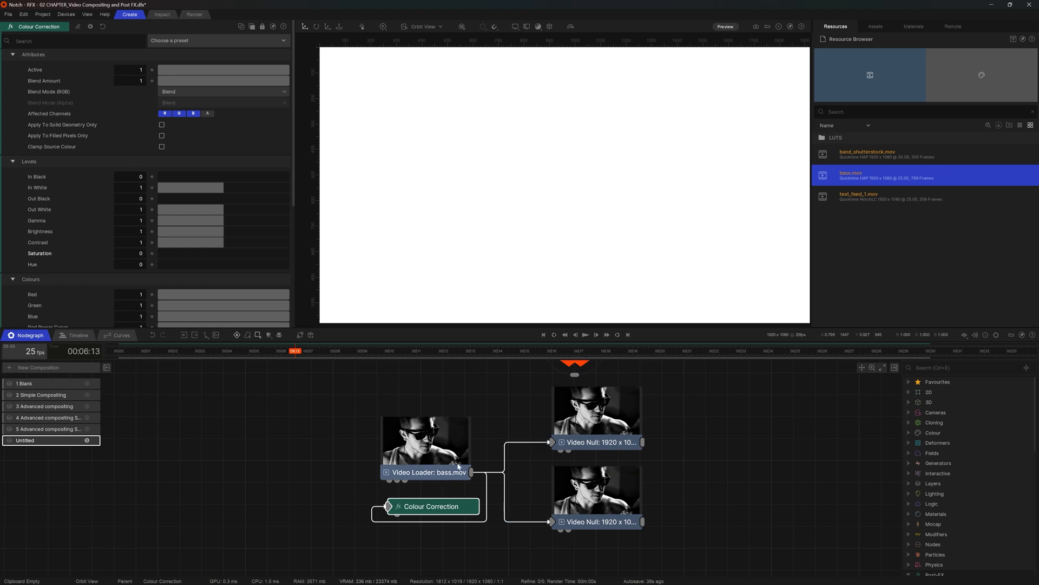
Step: Move the Colour Correction node off the Video Loader and connect it to the upper Video Null's output
click(469, 521)
drag(442, 508, 718, 444)
drag(643, 442, 669, 444)
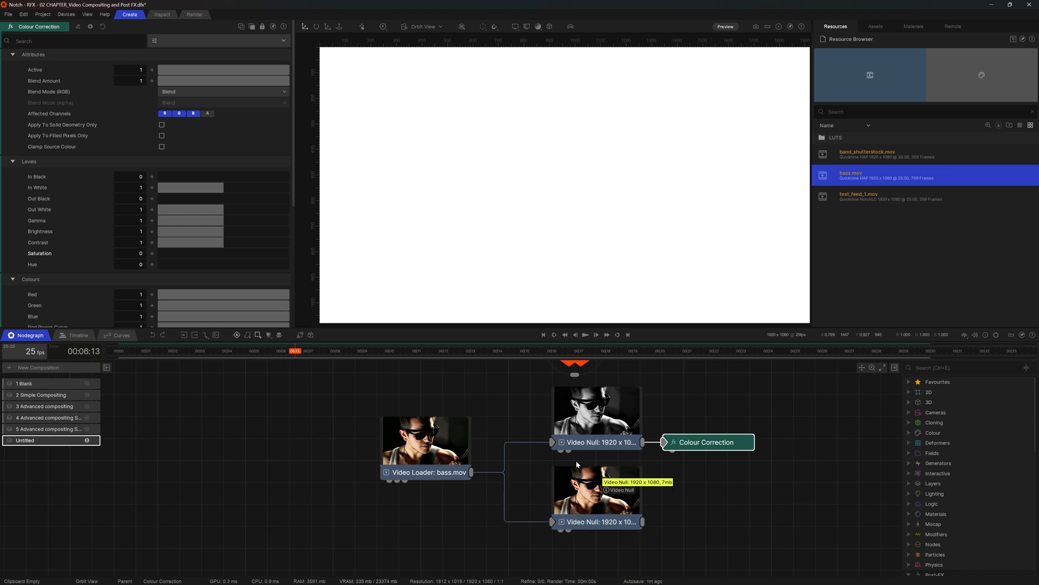
Step: Add a Post-FX Edge Detect node beside the lower Video Null and connect the null's output to it
middle_drag(689, 512, 503, 501)
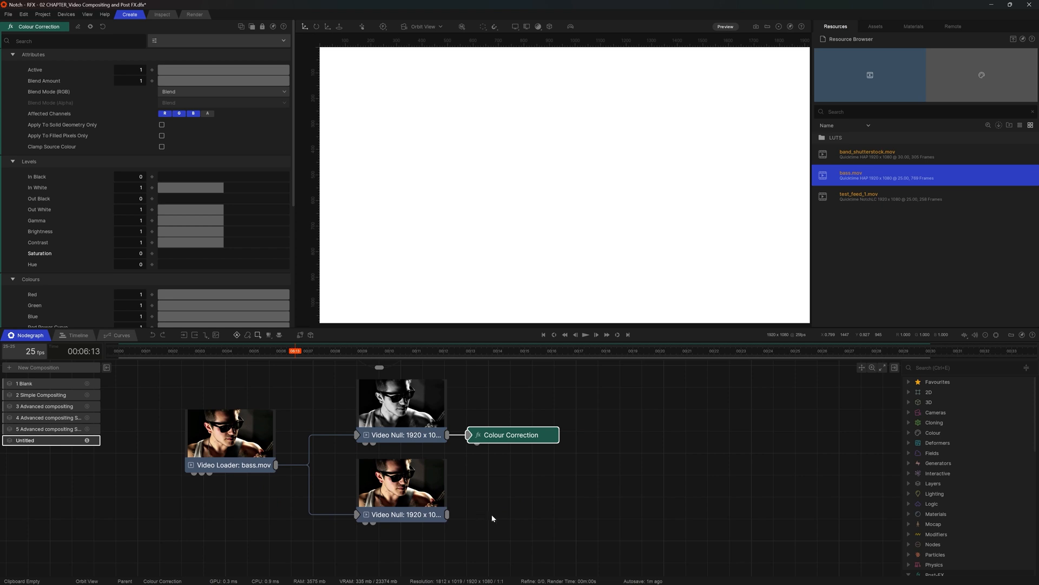
key(Tab)
text(edge)
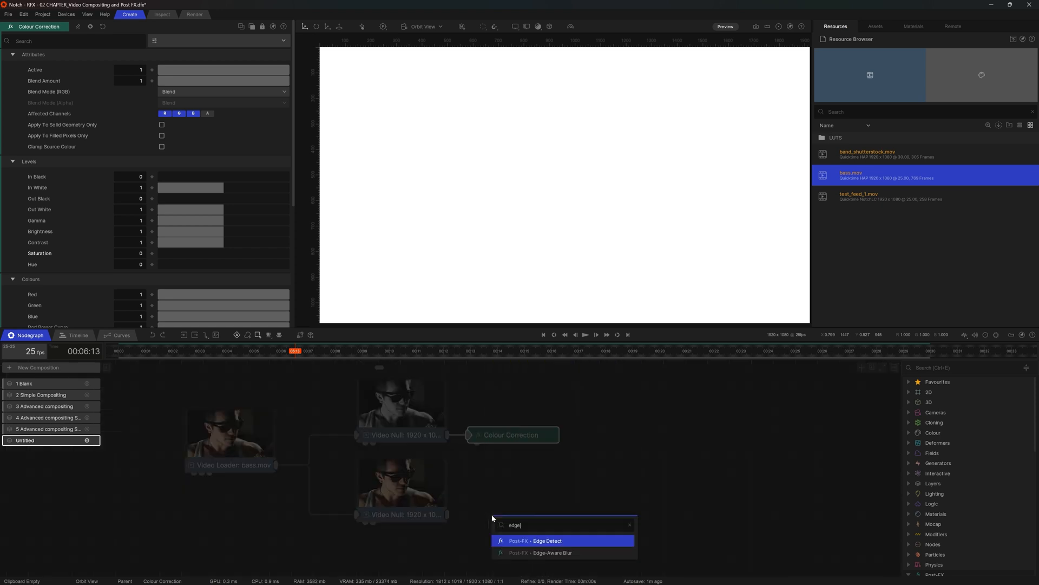
click(522, 541)
drag(447, 514, 492, 536)
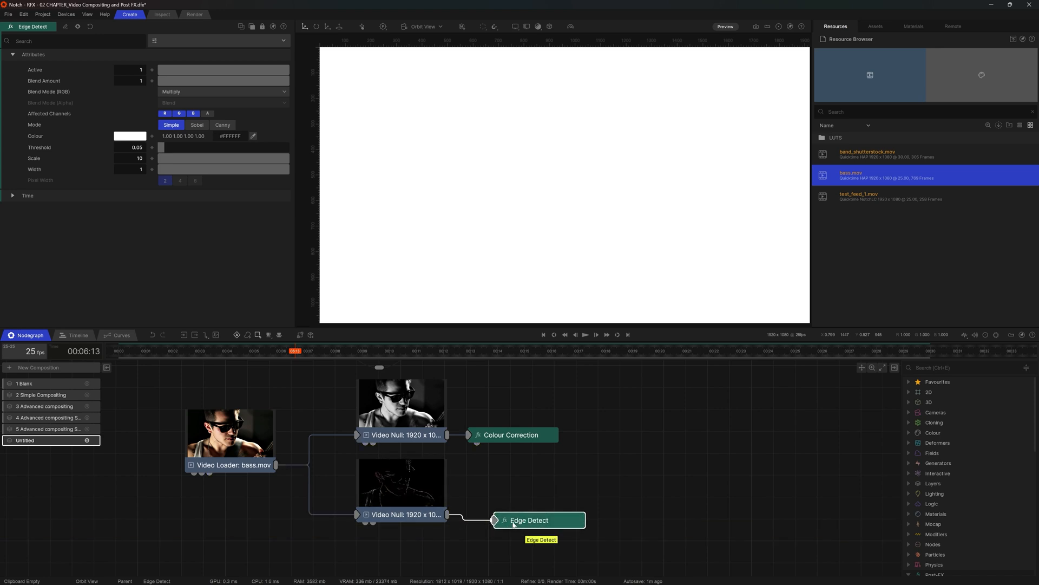
Step: Set the Edge Detect colour to pure red, #FF0000, and move its node slightly up
click(130, 136)
click(50, 152)
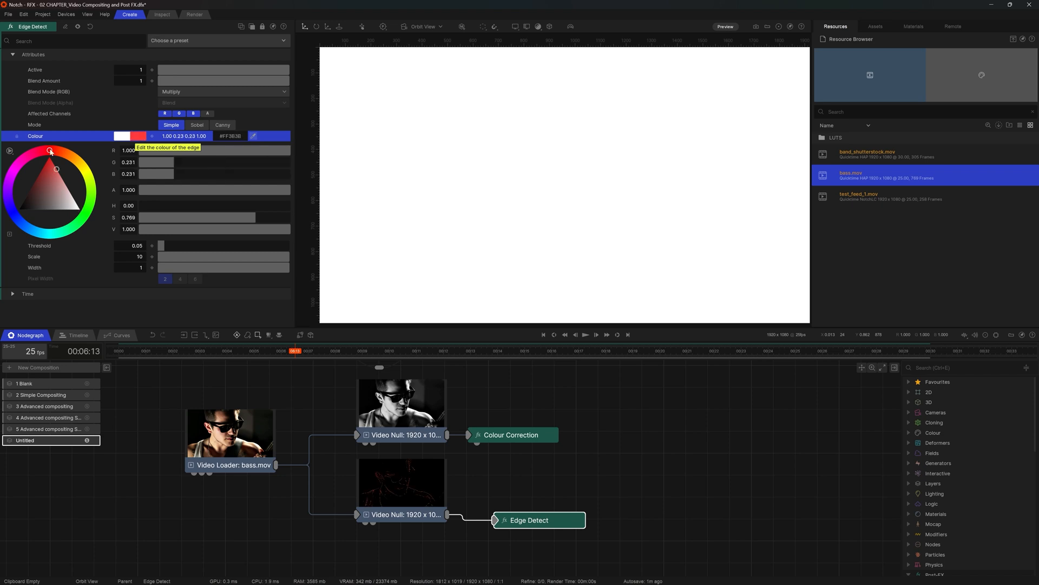
click(49, 157)
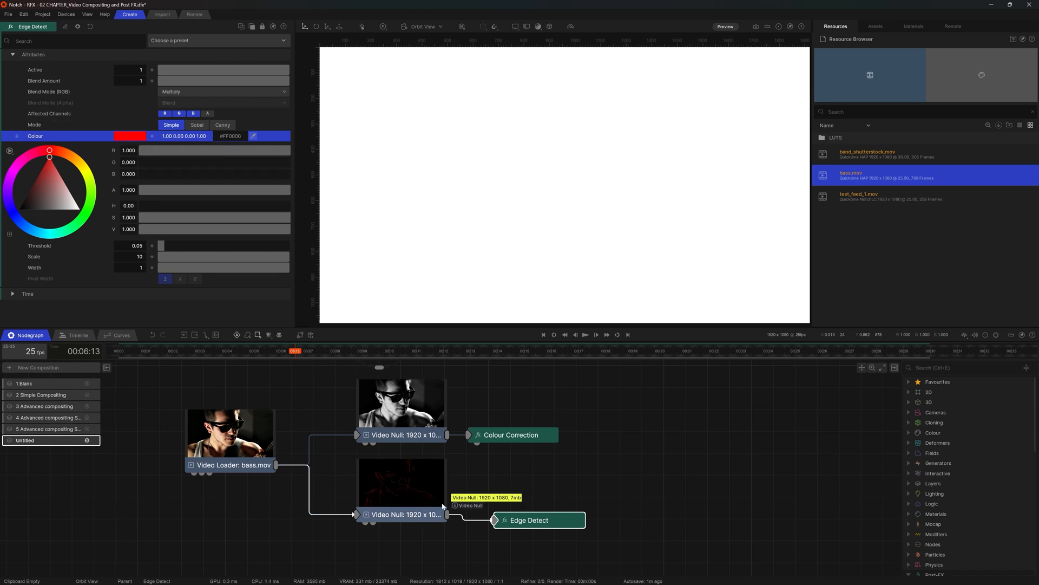
drag(520, 520, 508, 498)
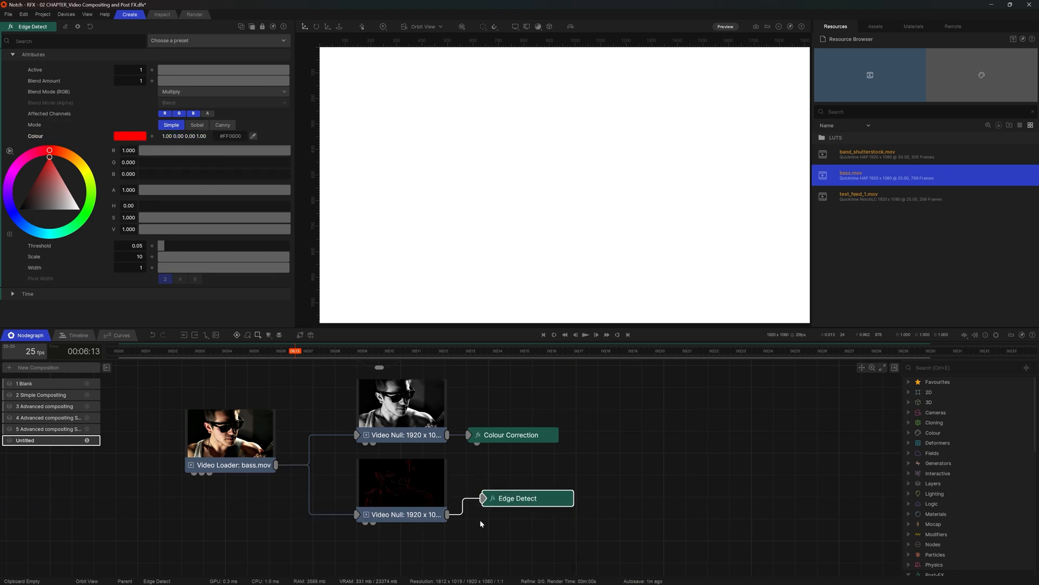
Step: Add a Post-FX Dot Matrix node below Edge Detect and connect the lower Video Null's output to it
click(508, 524)
double_click(508, 525)
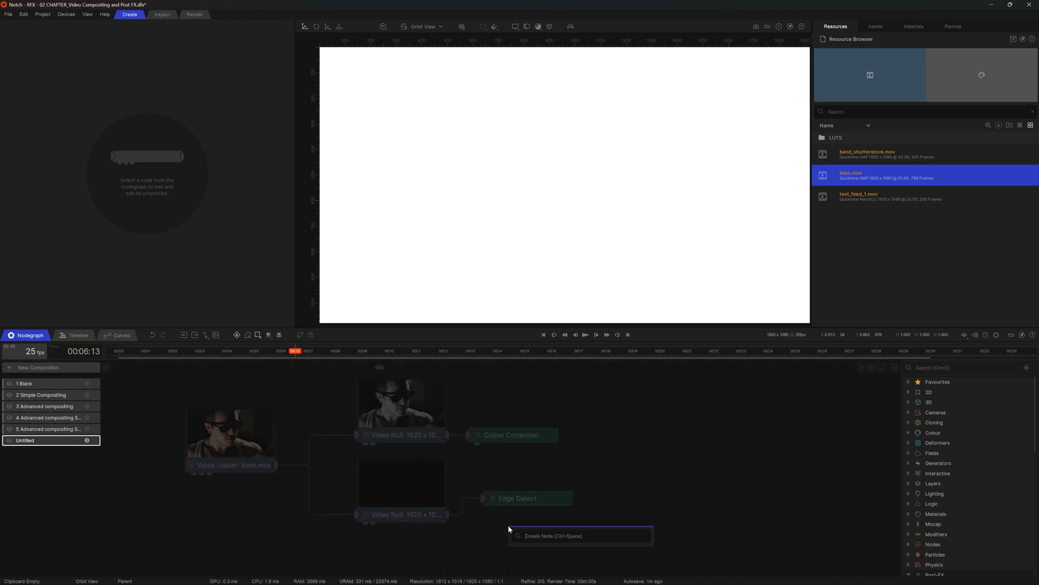
text(dot)
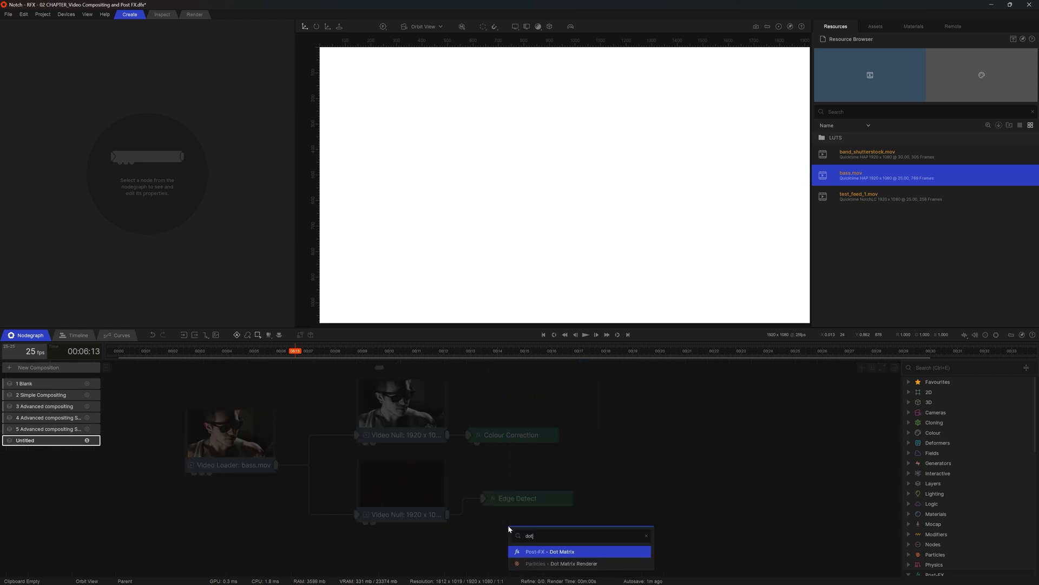
click(540, 552)
drag(447, 514, 524, 533)
Step: Preview the lower Video Null in the viewport as RGB and as PIP, and close the preview
click(400, 482)
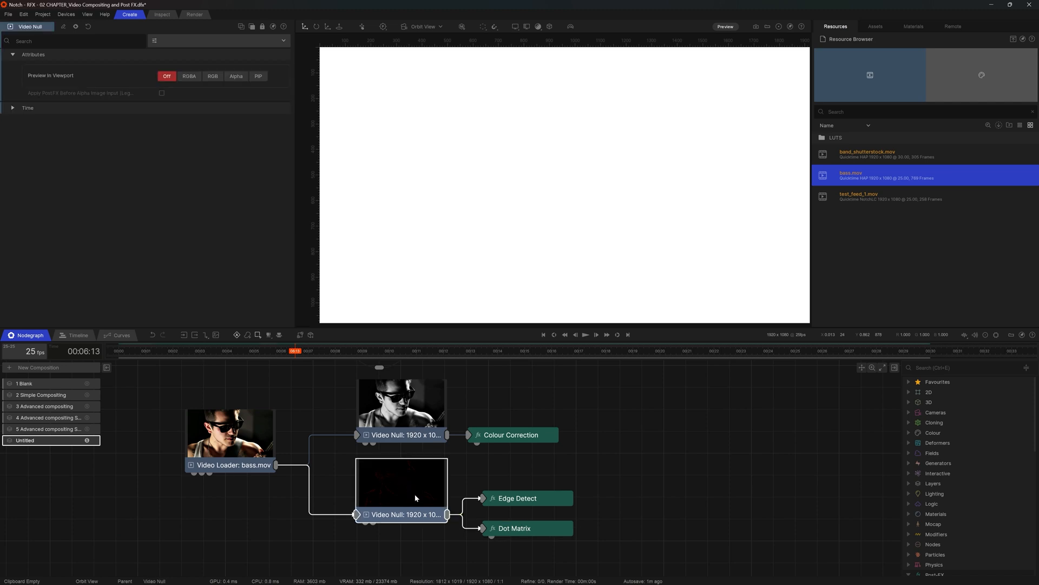
click(266, 467)
click(398, 434)
click(386, 485)
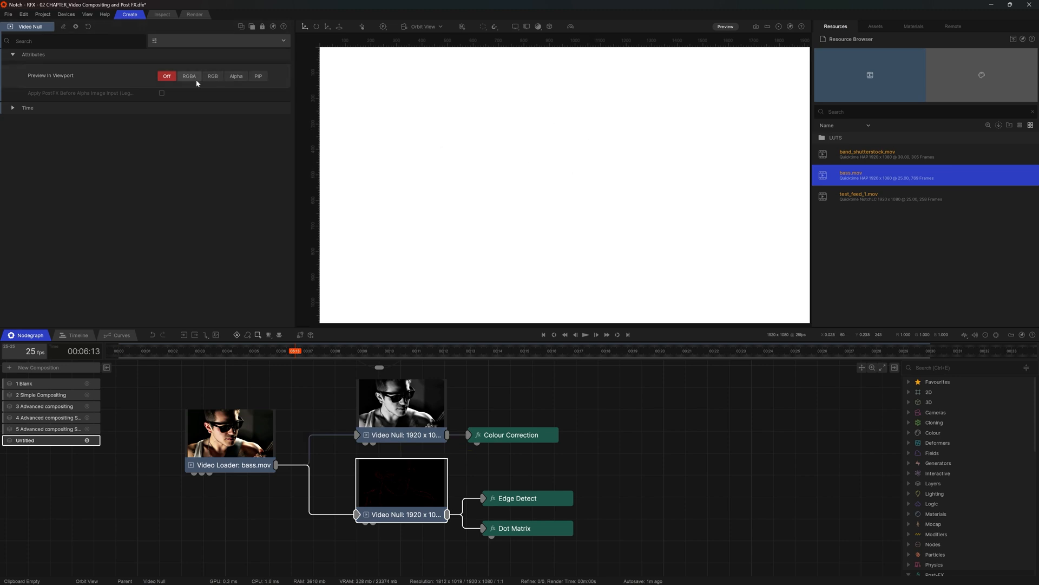
click(213, 75)
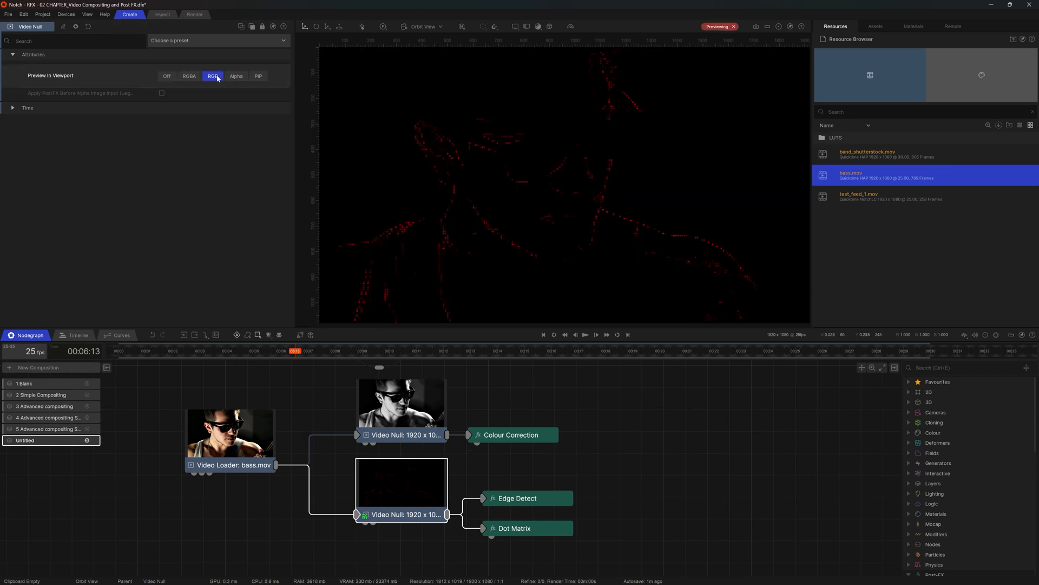
click(258, 76)
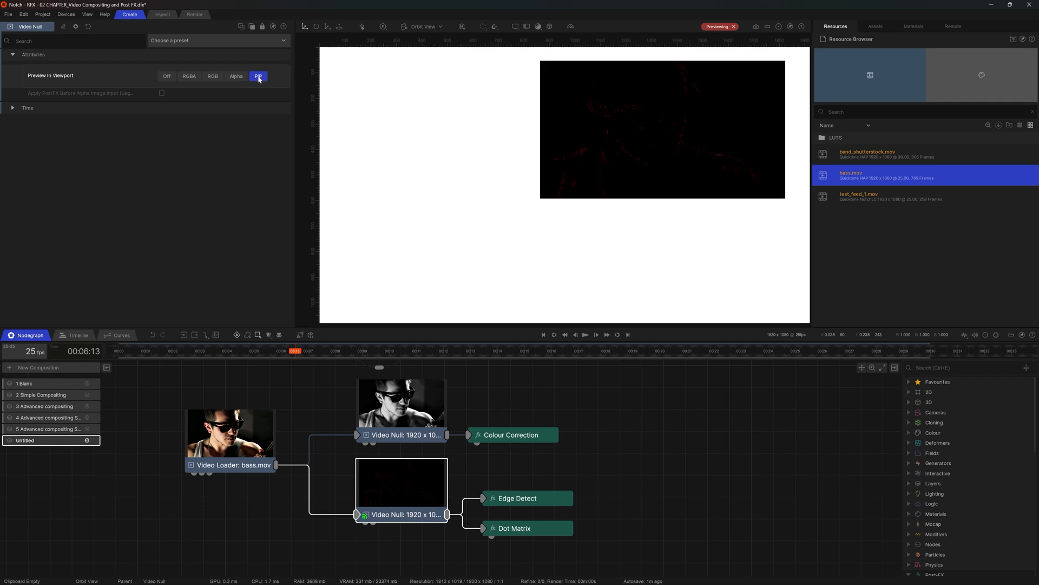
click(218, 78)
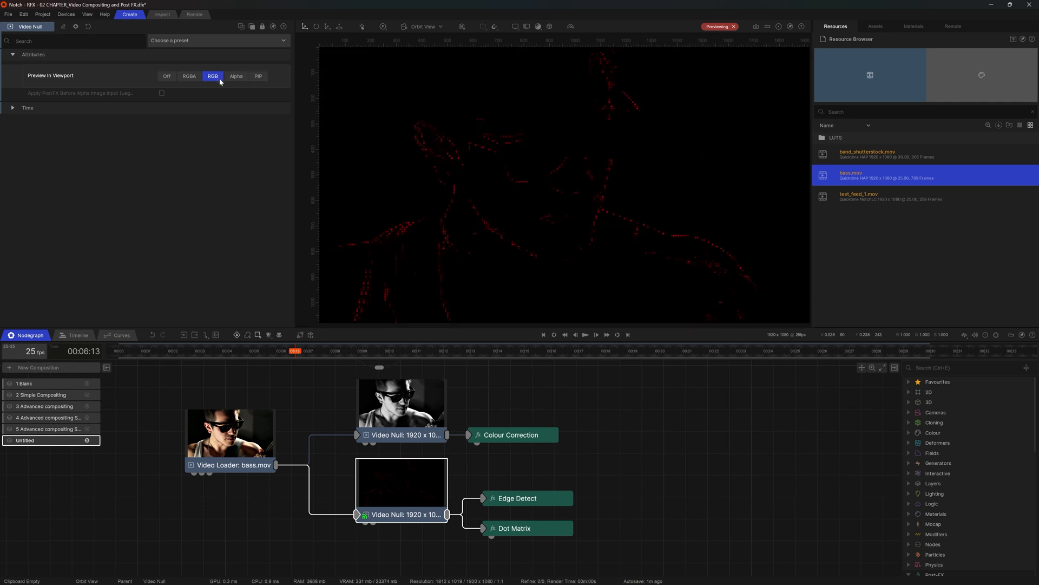
click(734, 26)
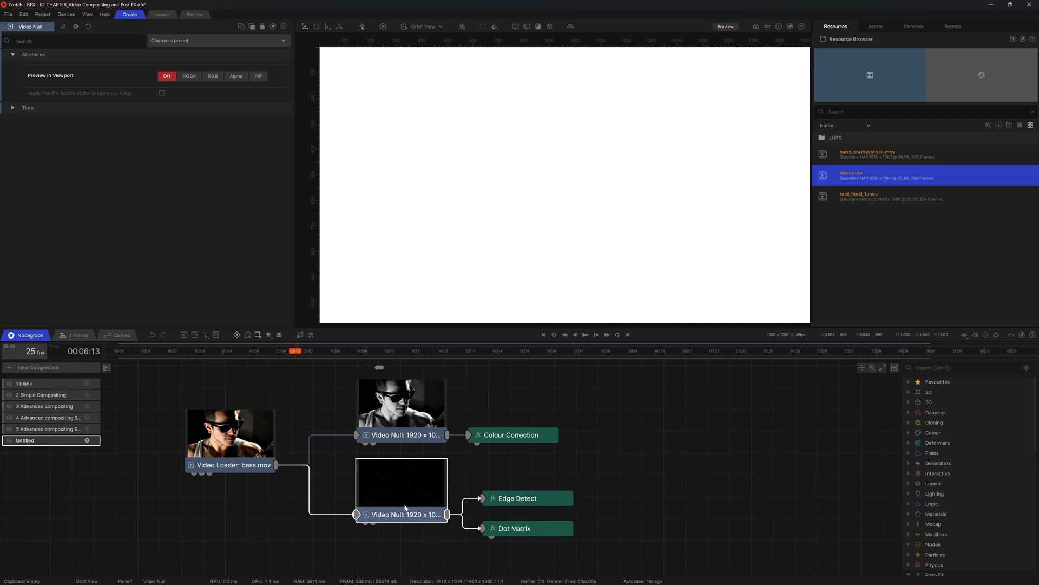
Step: Preview the lower Video Null in the viewport as RGB and set the Dot Matrix Resolution to about 58.87
click(209, 77)
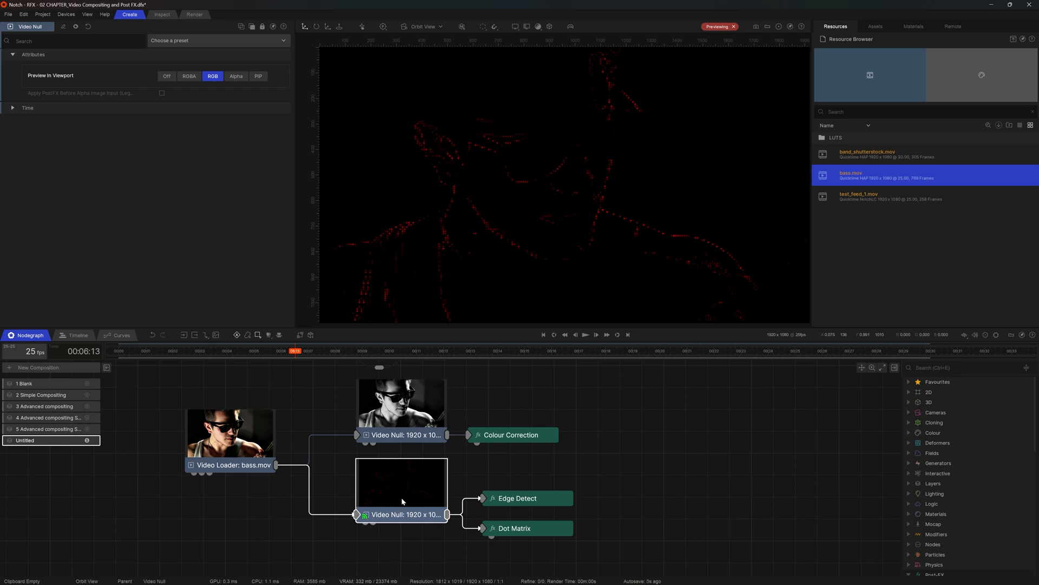
click(552, 530)
mouse_move(239, 125)
mouse_down()
mouse_move(281, 125)
mouse_move(218, 126)
mouse_up()
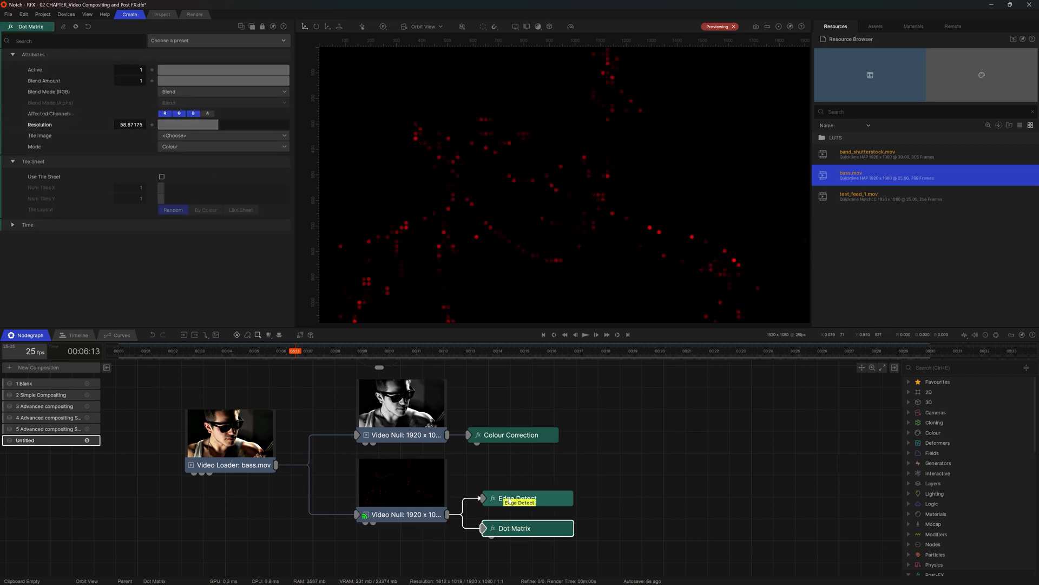
Step: Set the Edge Detect Threshold to about 0.023 and its Scale to about 21.1
click(510, 499)
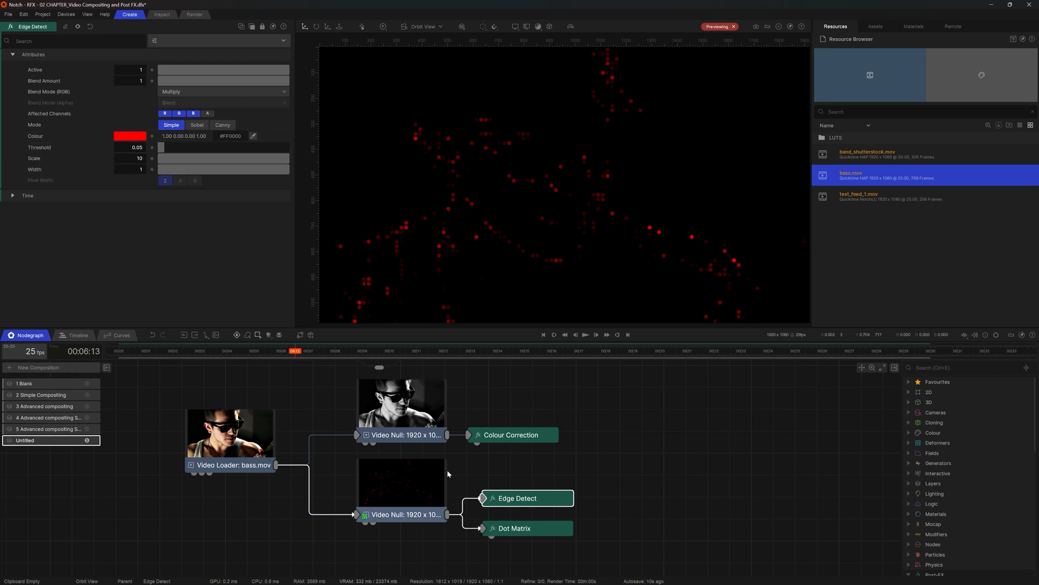
drag(163, 148, 160, 147)
drag(249, 158, 316, 157)
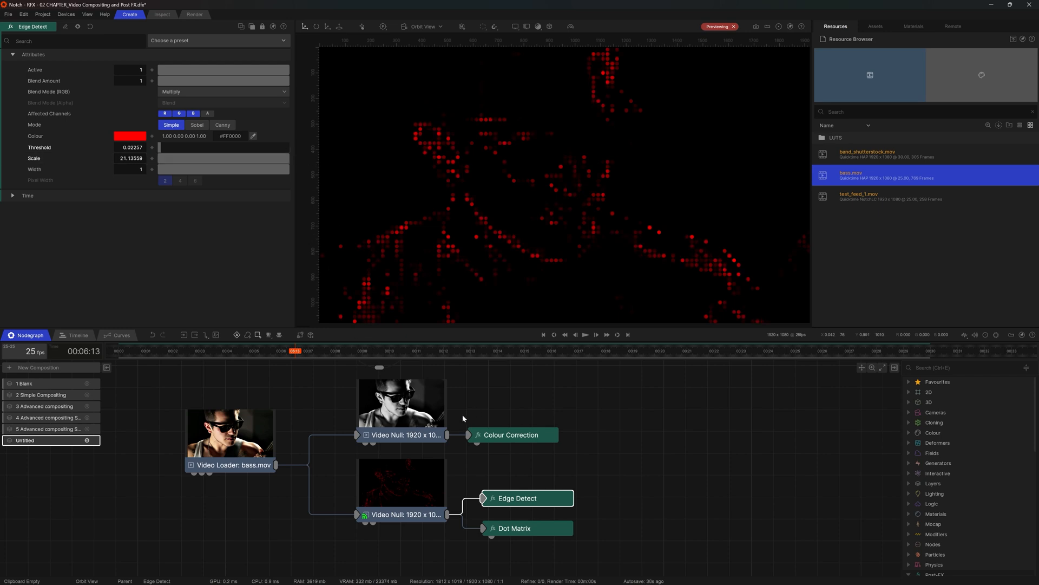
Step: Turn off the viewport preview of the lower Video Null and leave that node selected
click(401, 481)
click(734, 26)
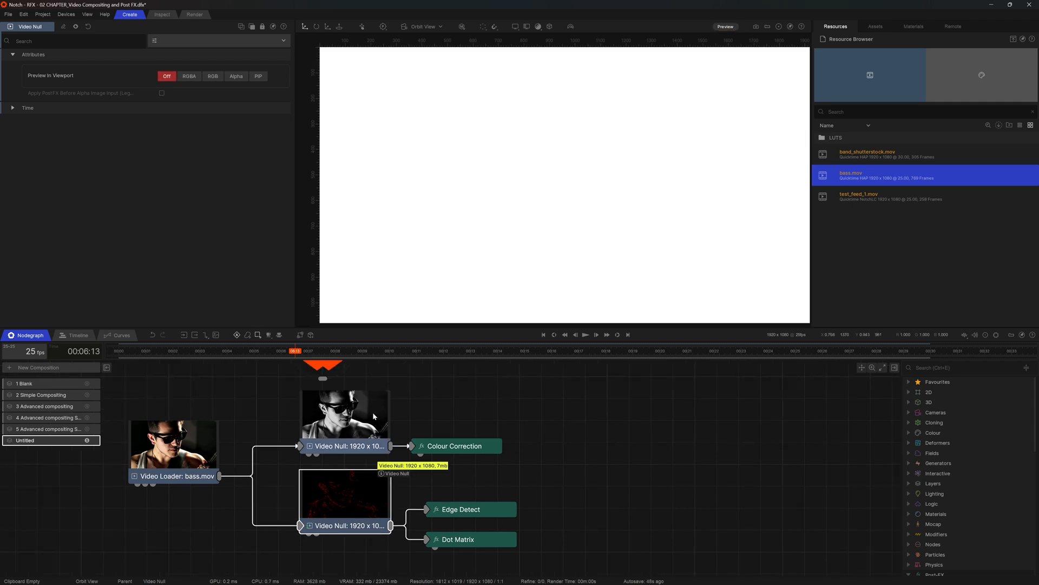
click(373, 411)
click(372, 495)
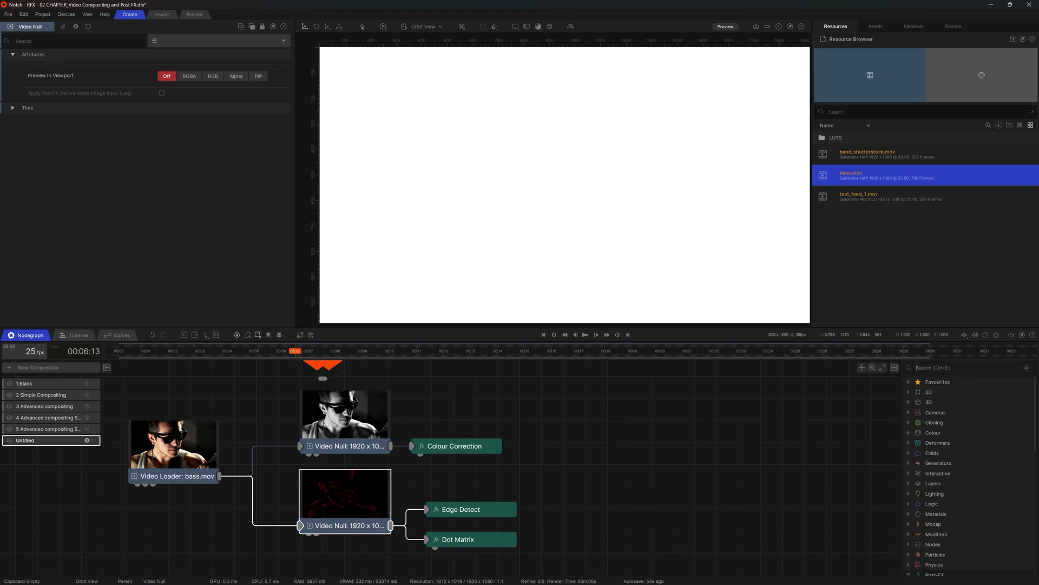
Step: Add a Composite Sources node, connecting the upper Video Null to its main input and the lower one to its first bottom input
click(933, 367)
text(composi)
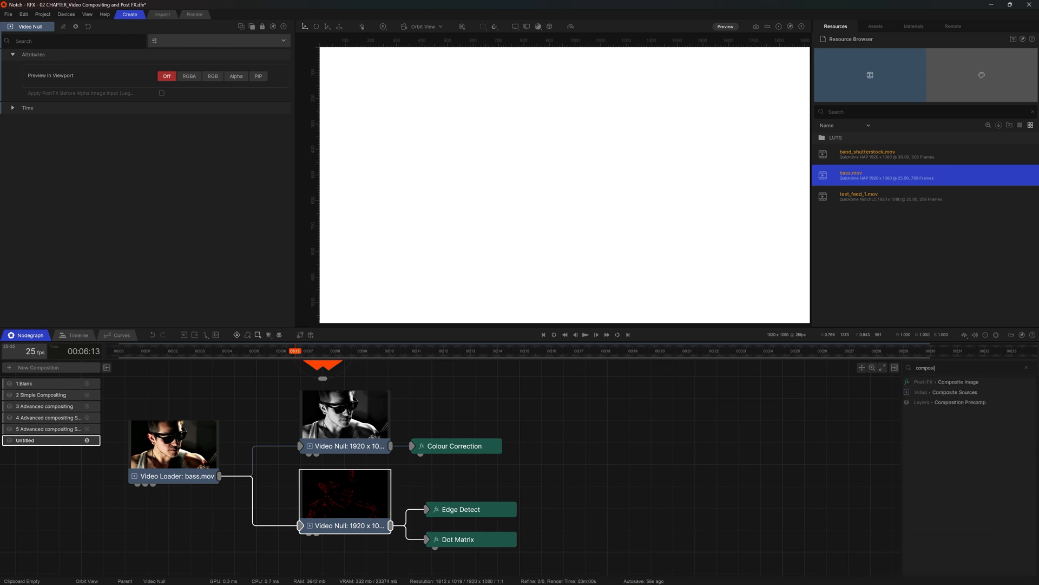
drag(955, 392, 612, 447)
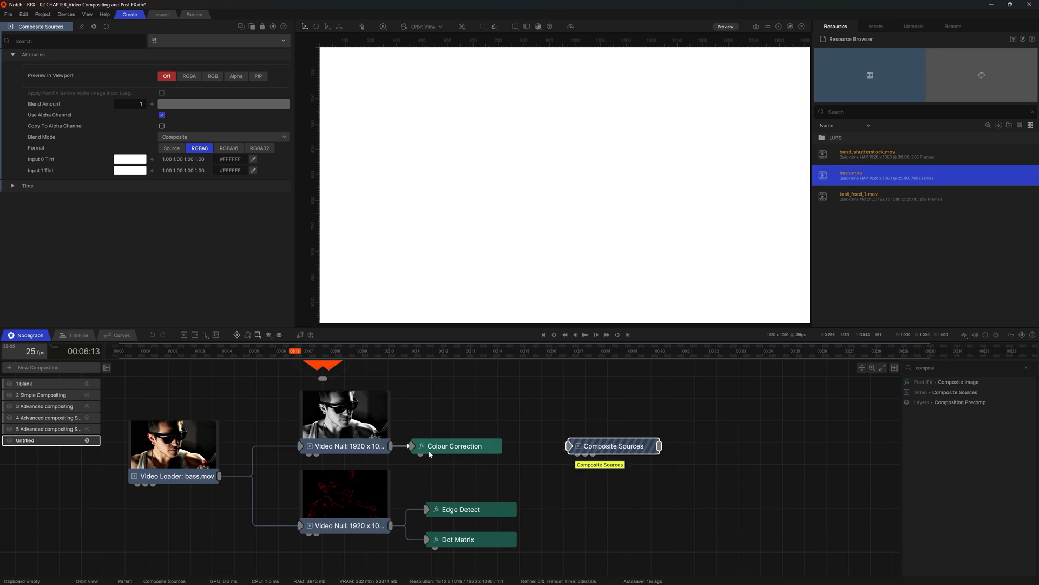
drag(390, 446, 568, 445)
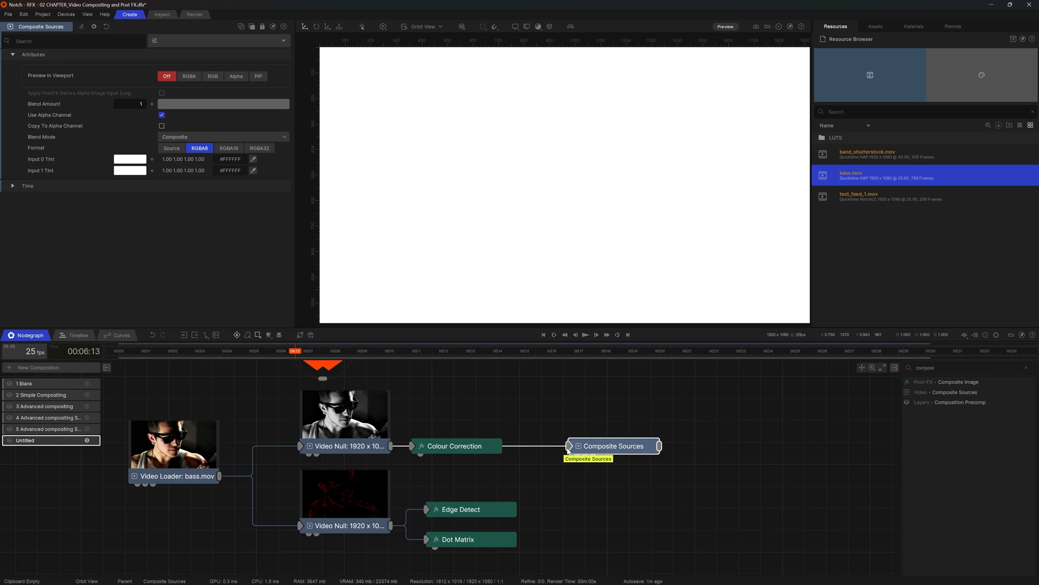
drag(392, 527, 578, 456)
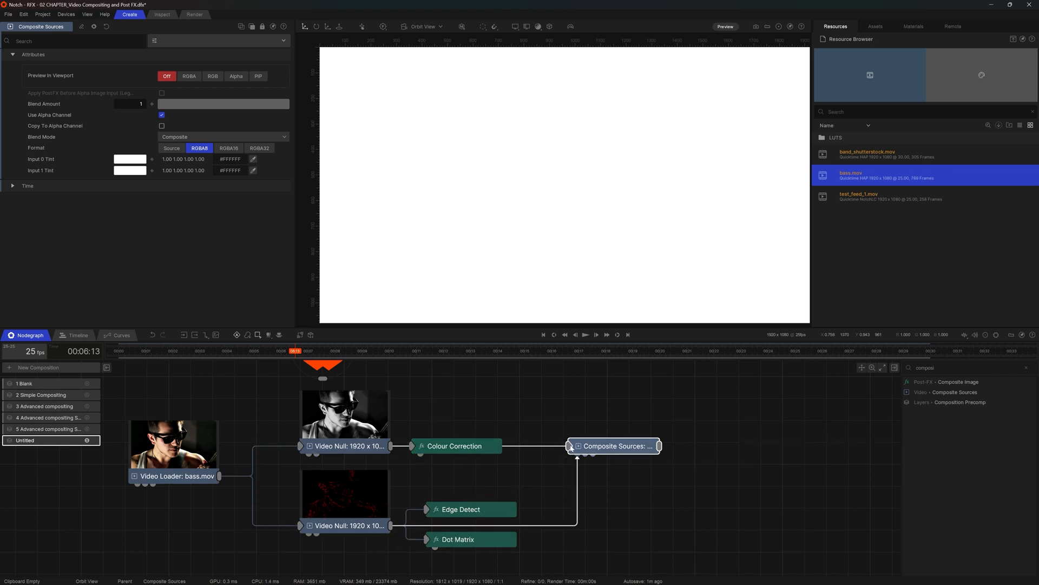
click(381, 445)
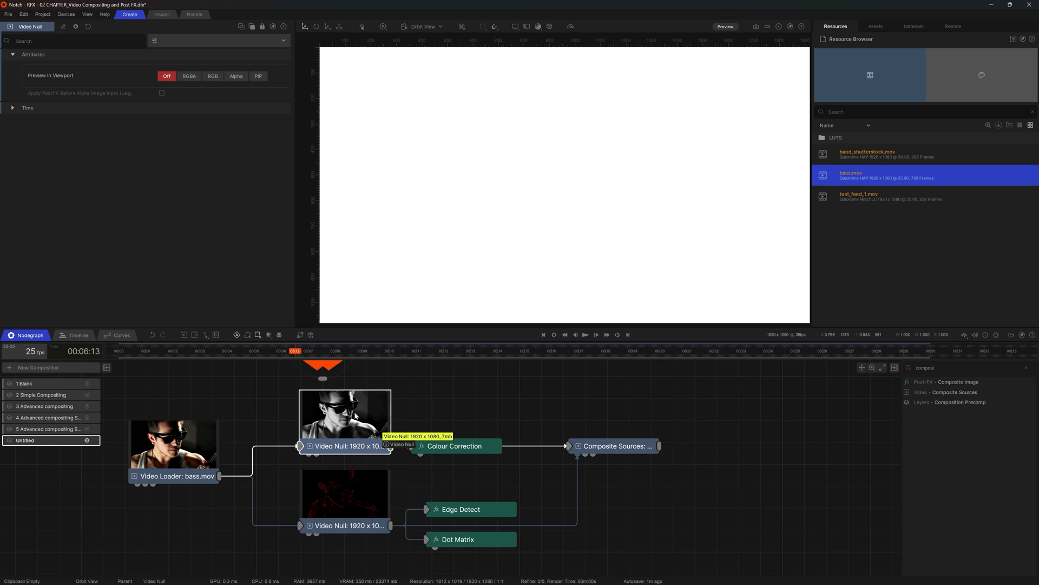
click(349, 509)
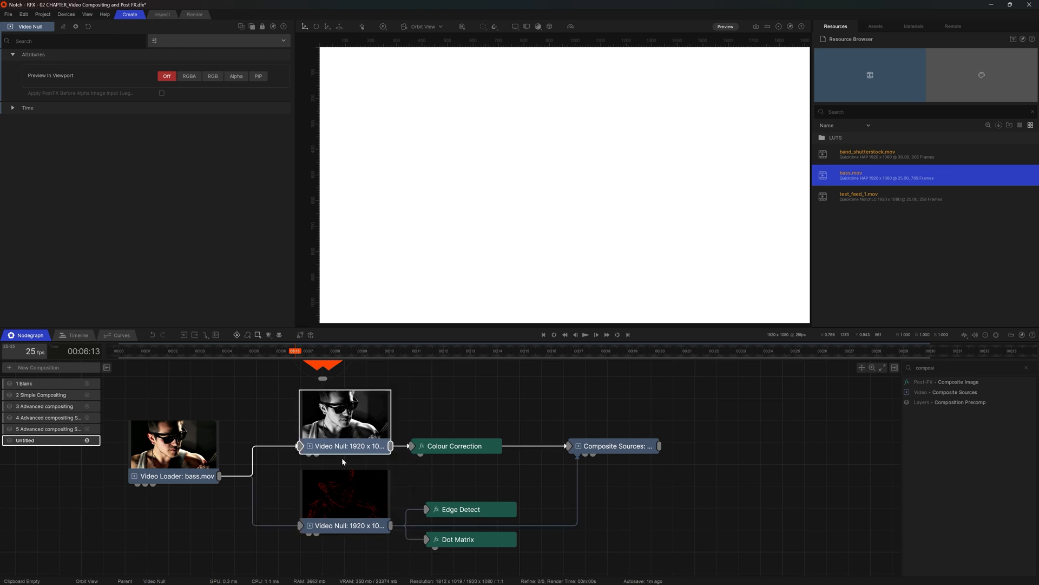
click(334, 406)
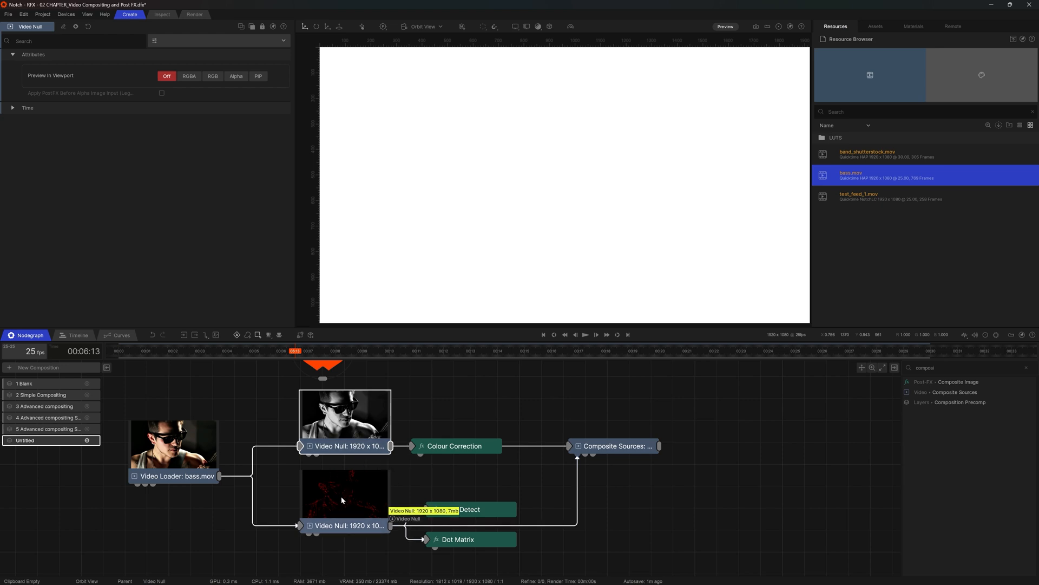
click(616, 447)
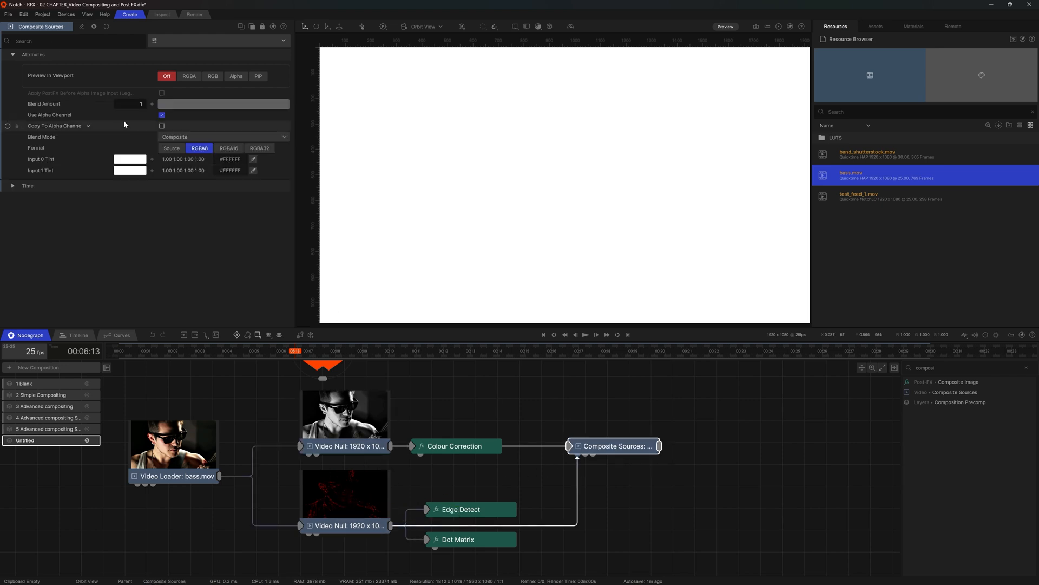
Step: Move the Image 2D node above and beyond Composite Sources, and connect the Composite Sources output to its first bottom input
middle_drag(609, 411, 598, 437)
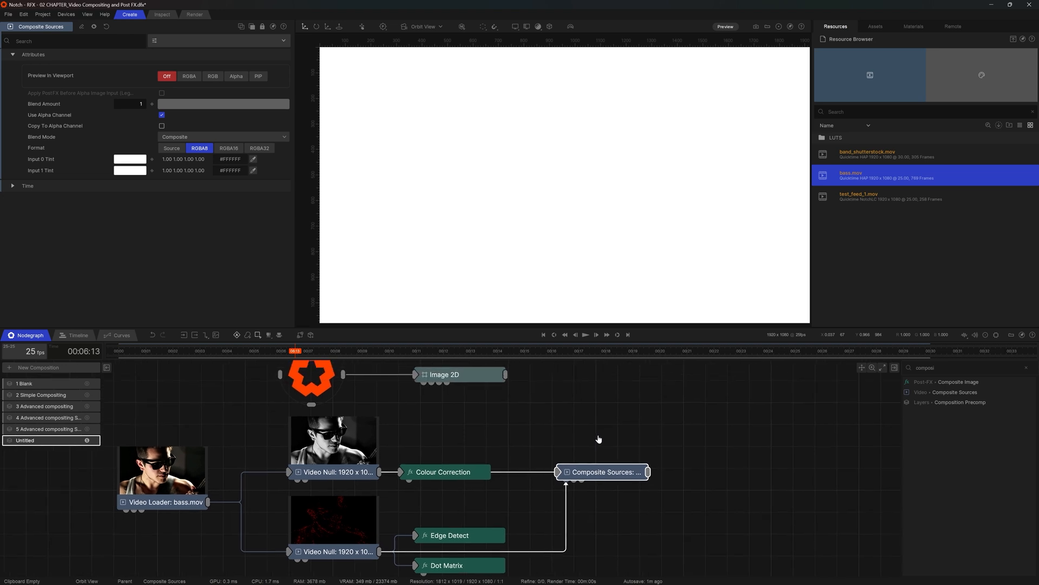
drag(433, 371, 683, 386)
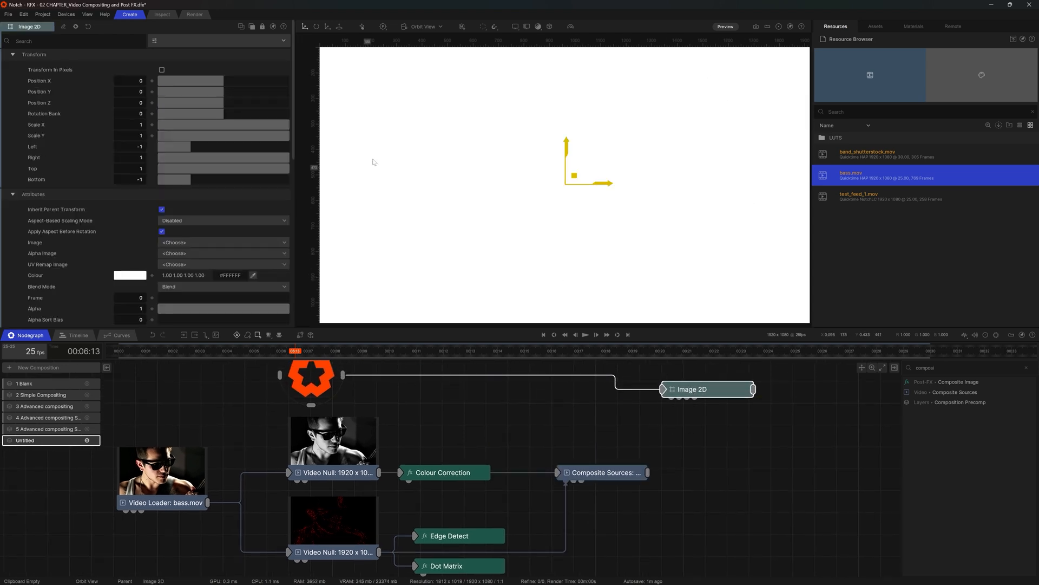
drag(648, 472, 671, 399)
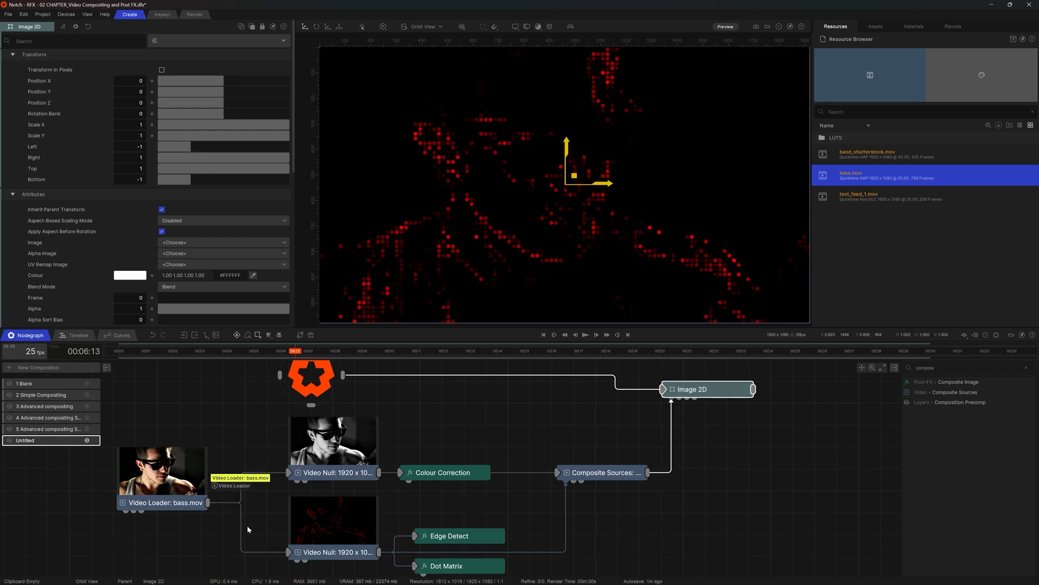
Step: Set the Composite Sources Blend Mode to Add and try its Blend Amount, leaving it at 1
click(325, 525)
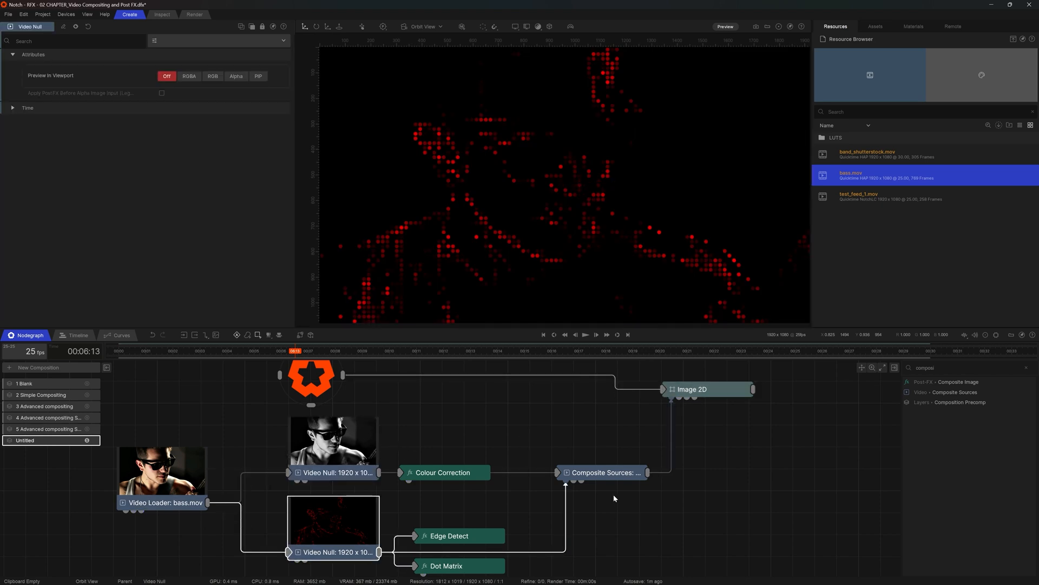
click(600, 474)
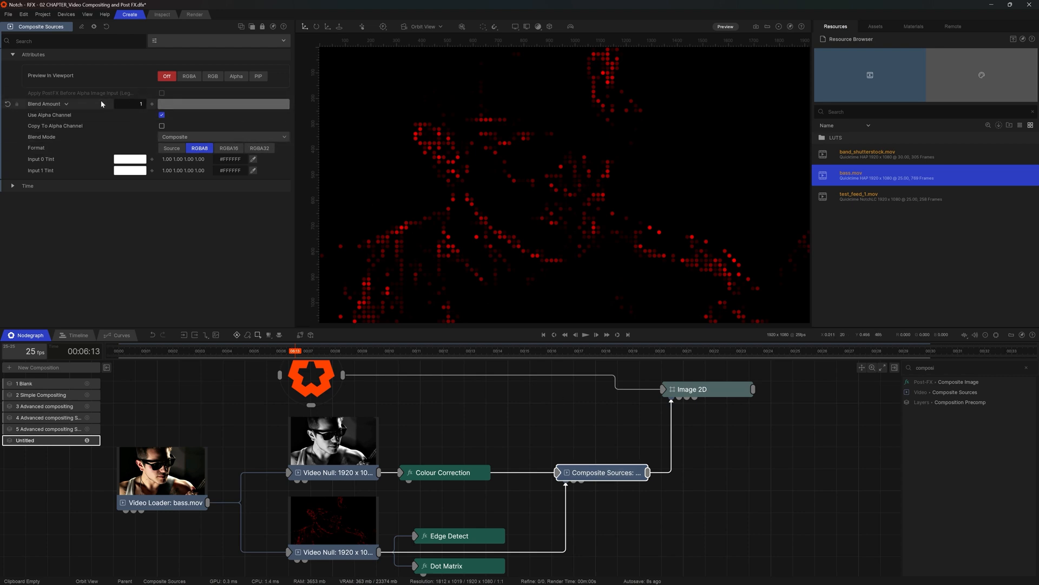
drag(252, 102, 299, 106)
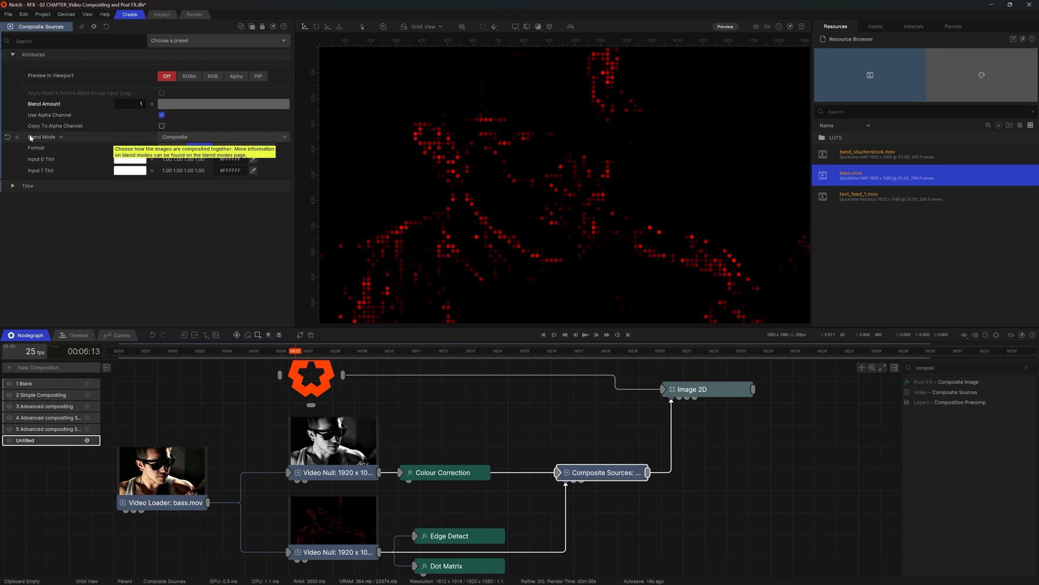
click(192, 136)
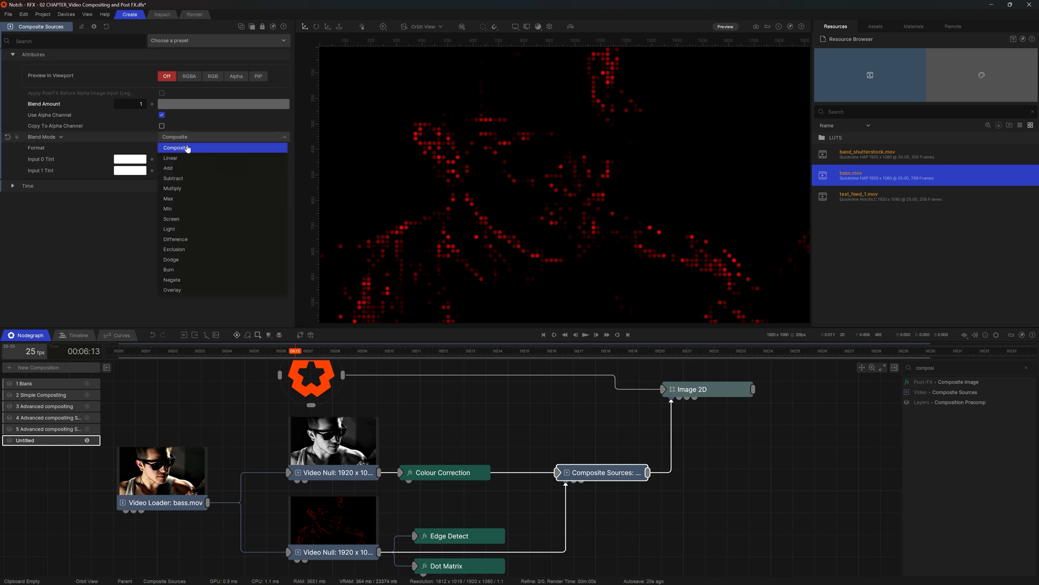
click(184, 168)
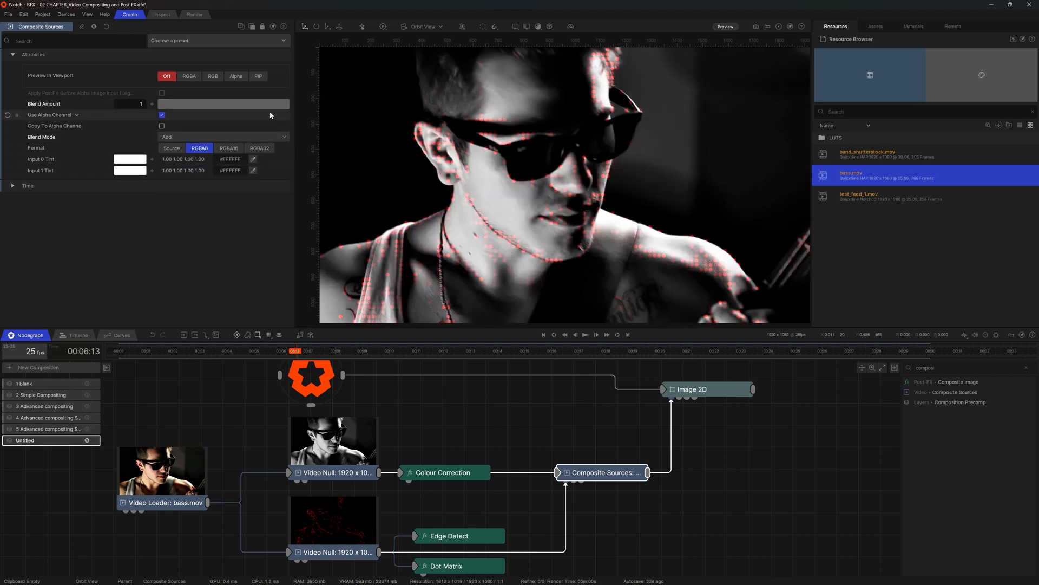
drag(271, 104, 258, 107)
Step: Play the timeline briefly to check the blend of both Video Null branches
click(336, 473)
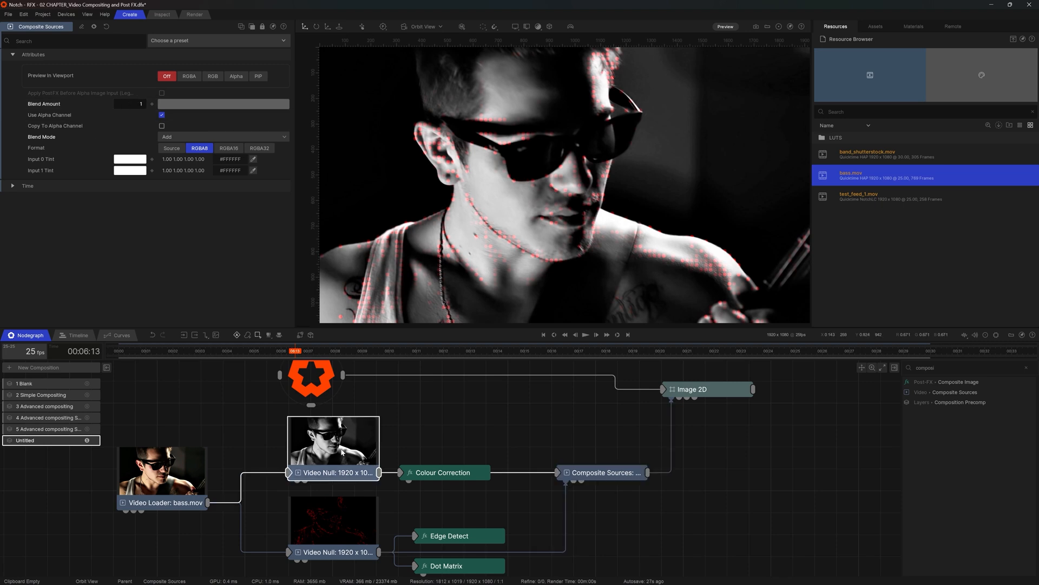
click(339, 551)
click(617, 477)
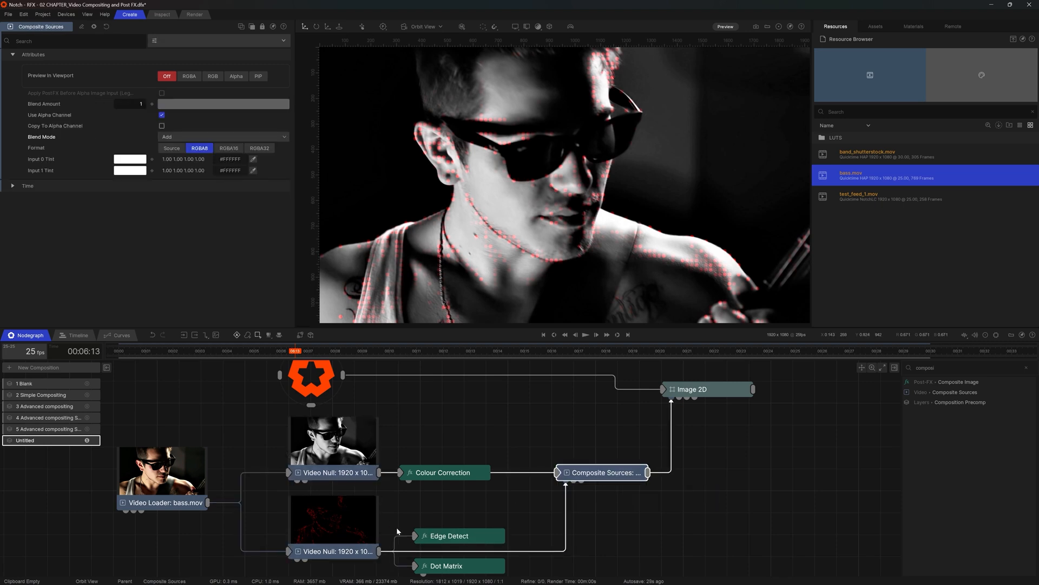
click(555, 430)
key(space)
key(space)
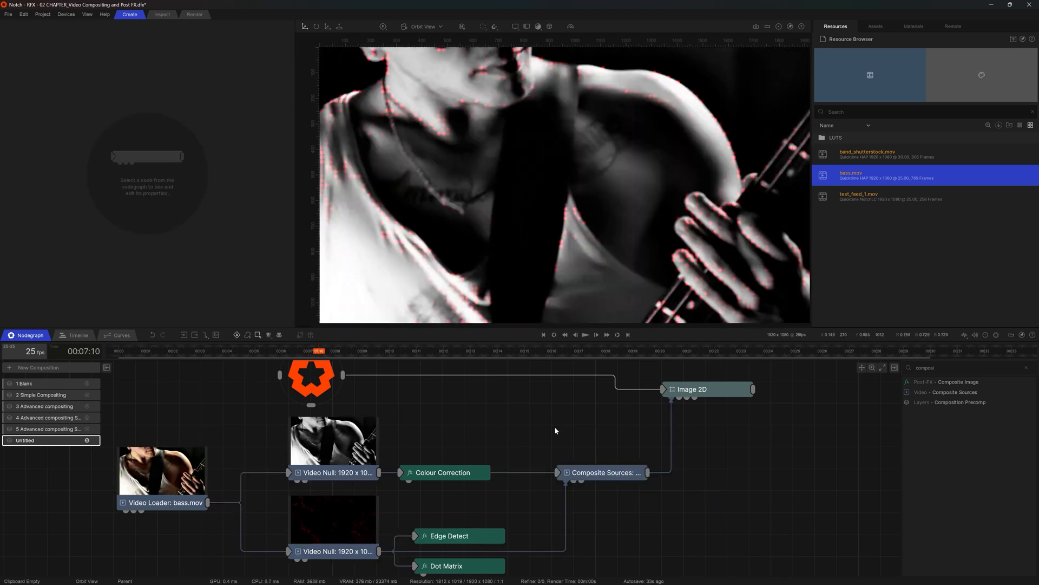
Step: Move Colour Correction up and add a Frame Difference Post-FX node beneath it, connected to the upper Video Null's output
drag(452, 473, 452, 437)
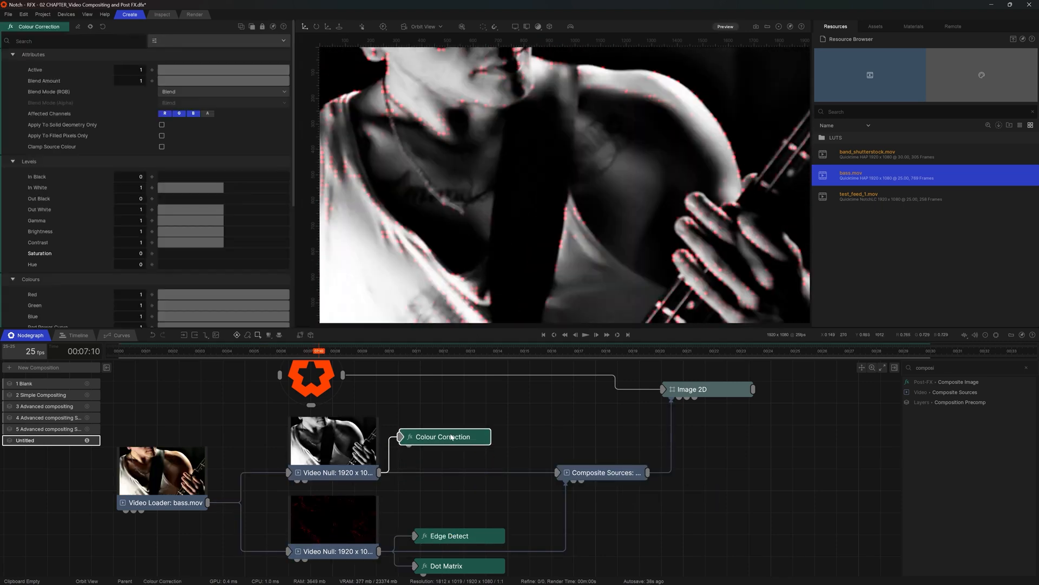
click(345, 458)
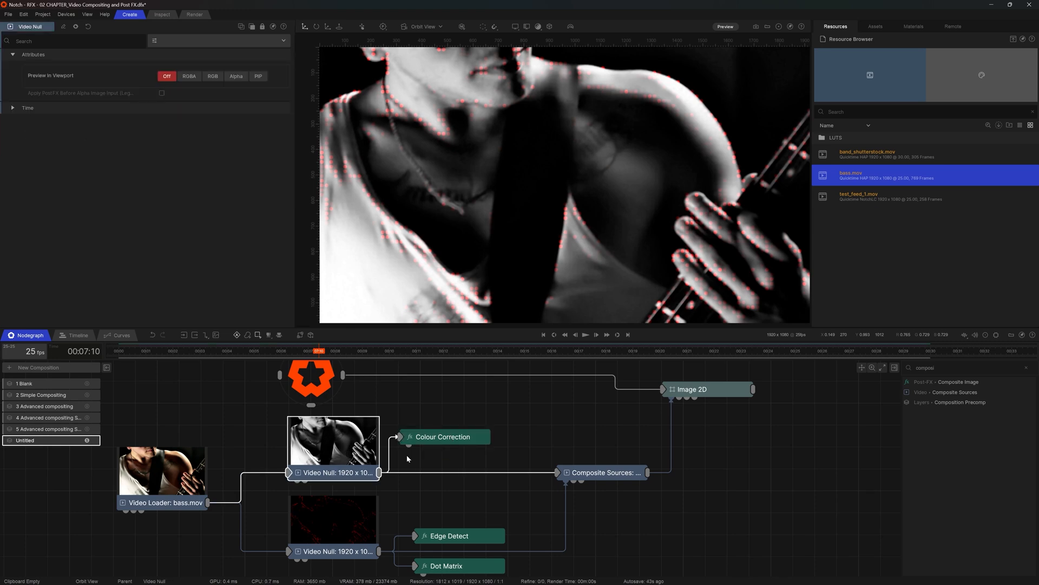
click(635, 505)
double_click(634, 505)
text(frame d)
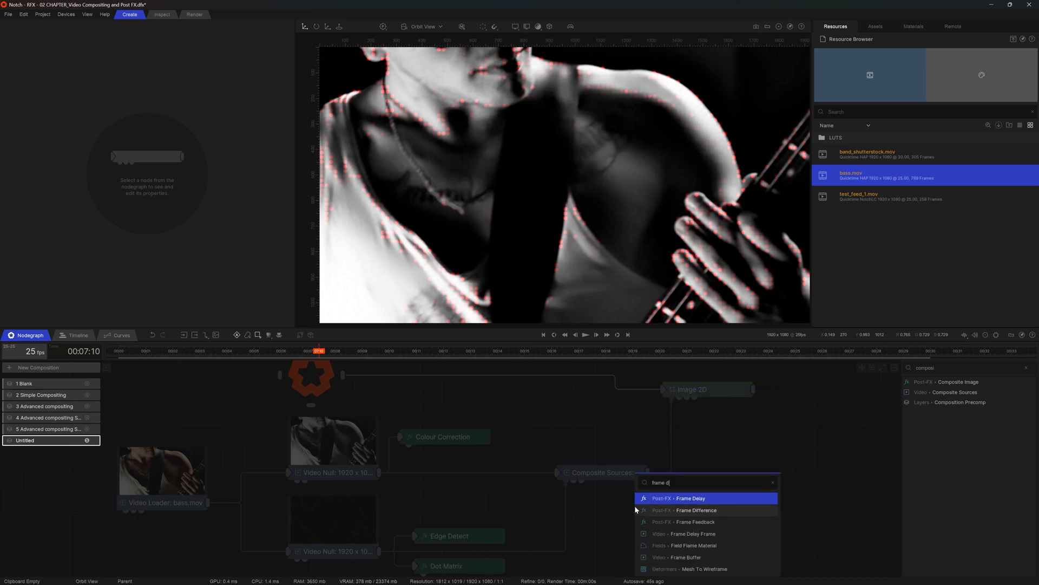
click(704, 511)
drag(379, 472, 401, 458)
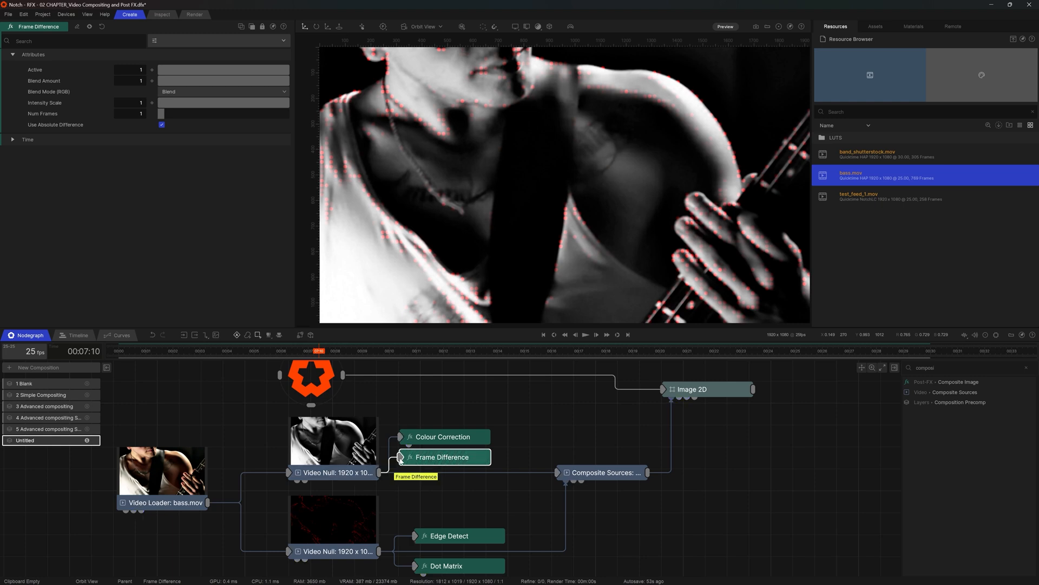
Step: Play the composite with Frame Difference applied, and preview the upper Video Null in the viewport as RGB during playback
key(space)
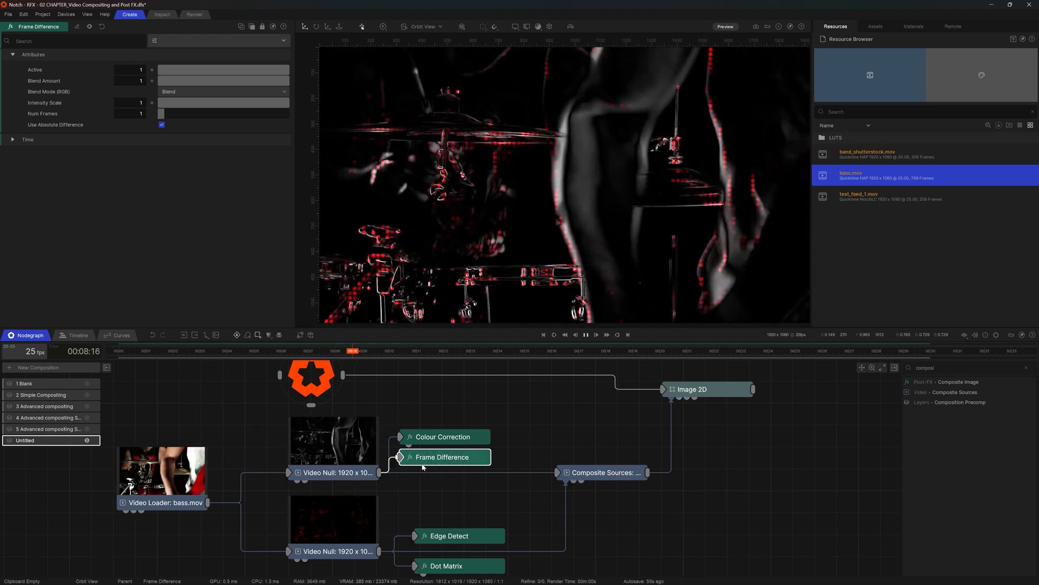
key(space)
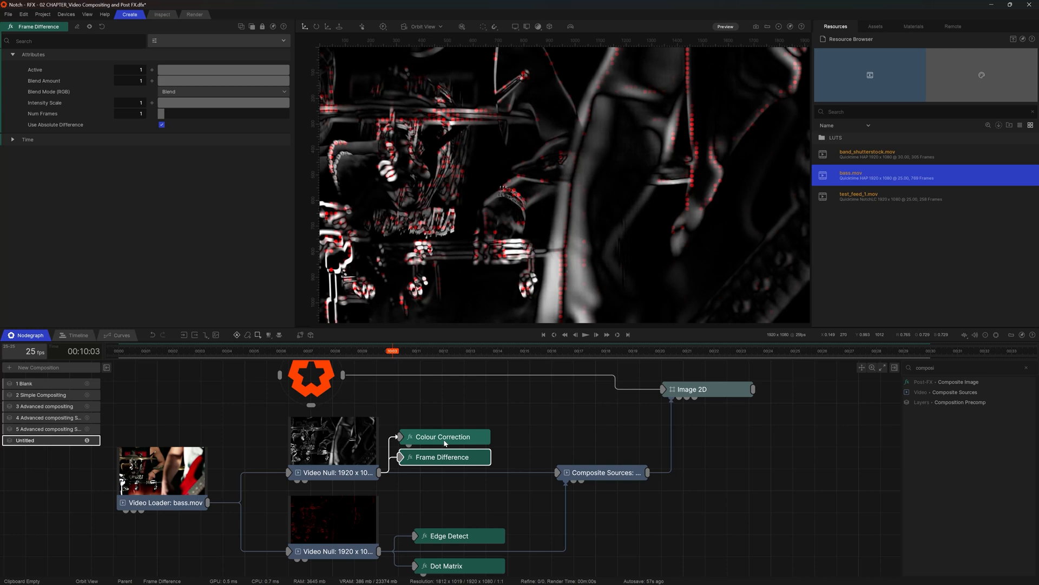
click(353, 447)
click(213, 76)
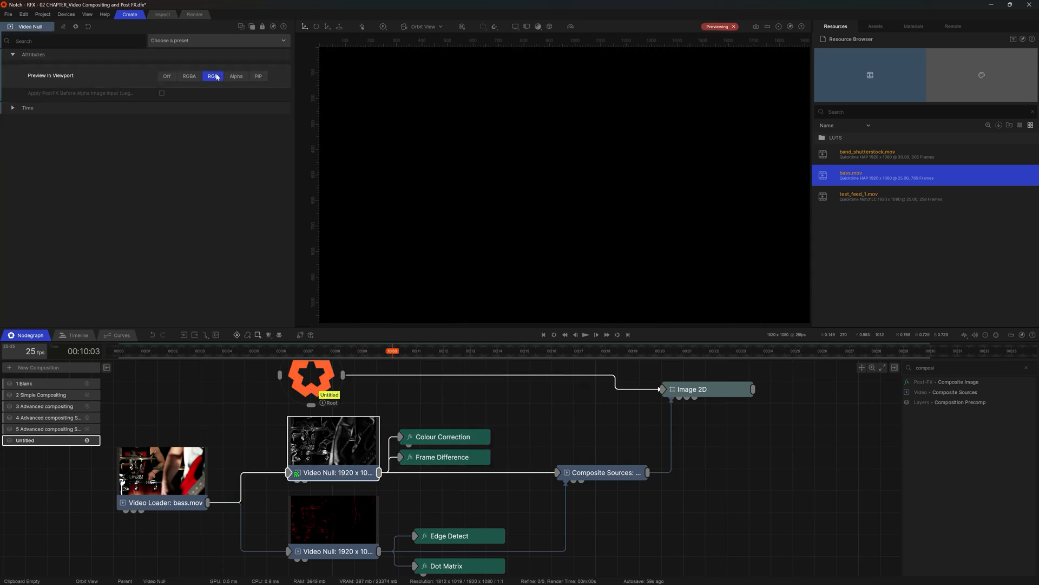
key(space)
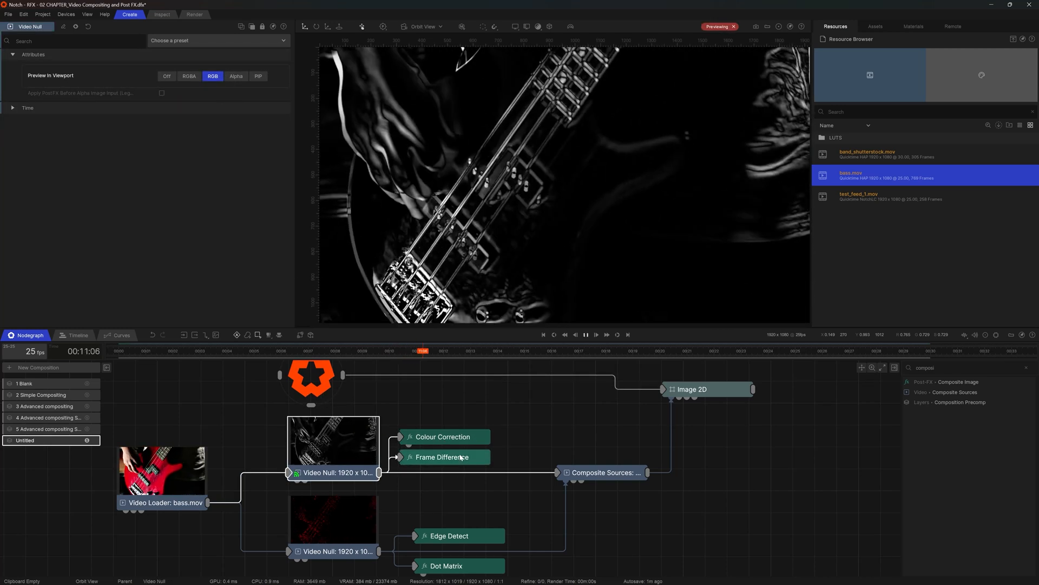
Step: Set the Frame Difference Num Frames to 25, turn off the upper Video Null's viewport preview and stop playback
click(453, 457)
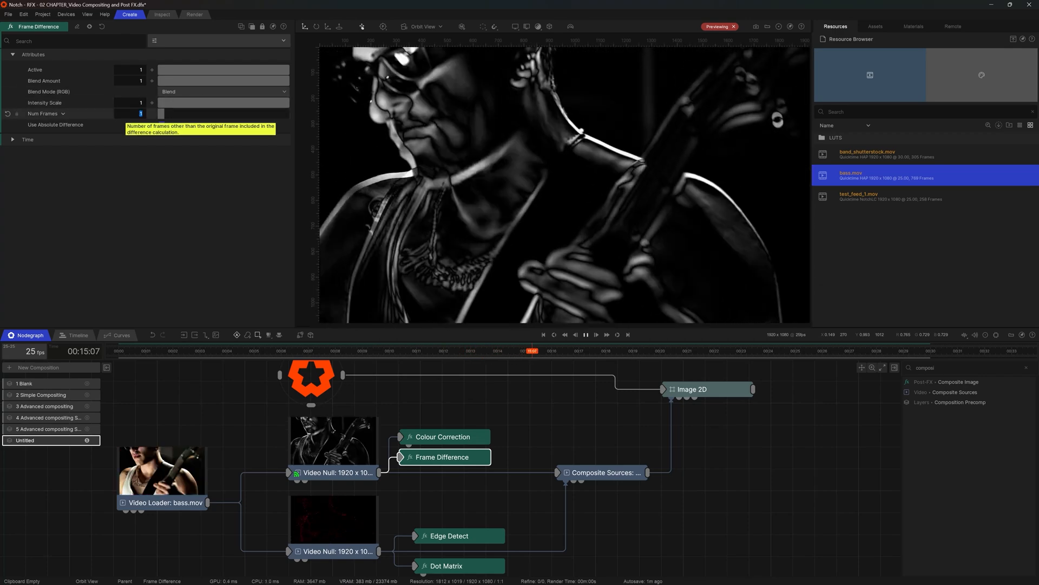
drag(140, 114, 165, 114)
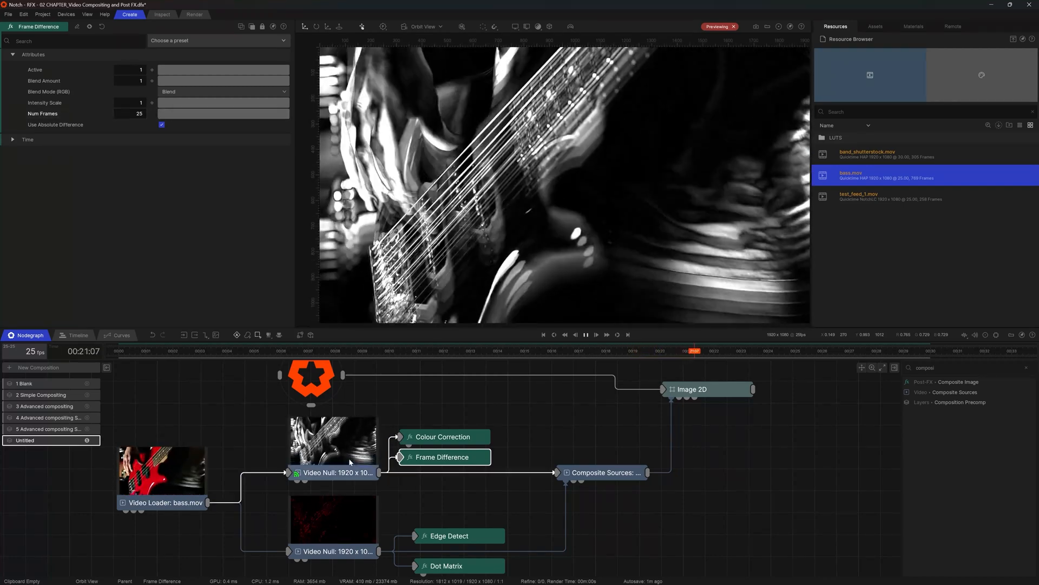
click(333, 441)
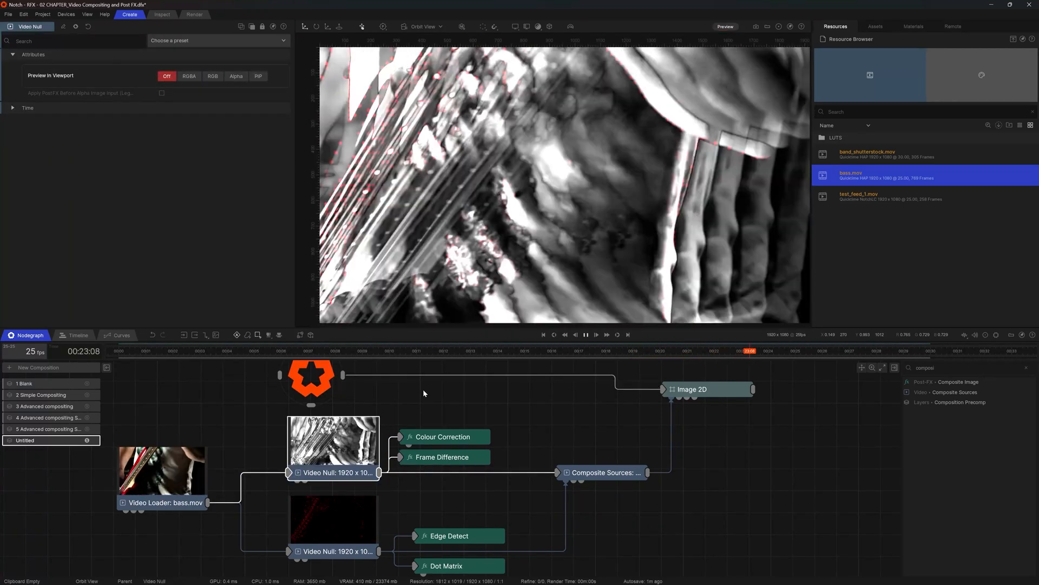
key(space)
Step: Preview the lower Video Null in the viewport as RGB and try the Edge Detect Threshold, leaving it at about 0.023
middle_drag(310, 522, 313, 470)
click(313, 470)
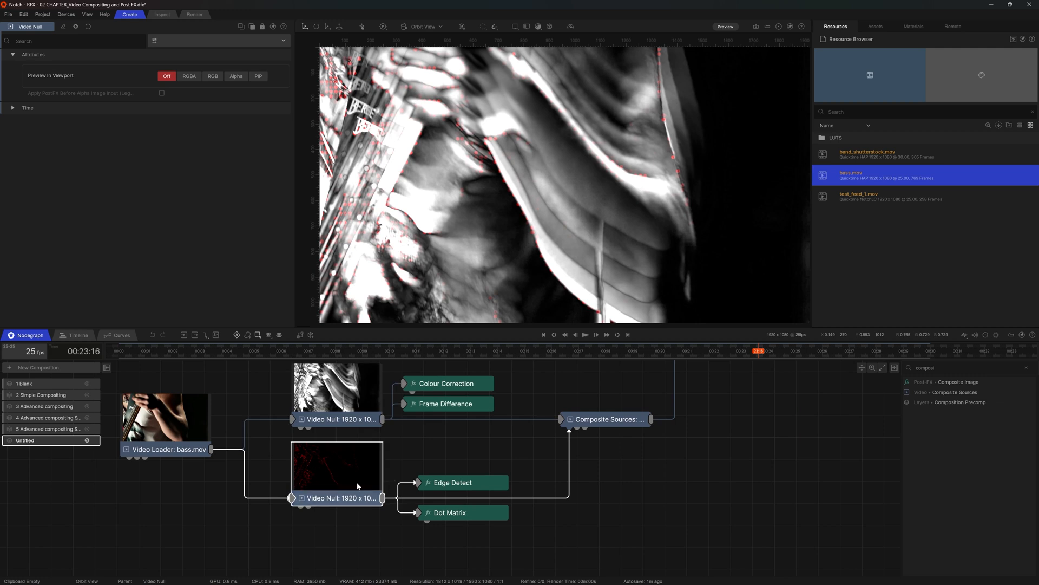
click(213, 75)
key(space)
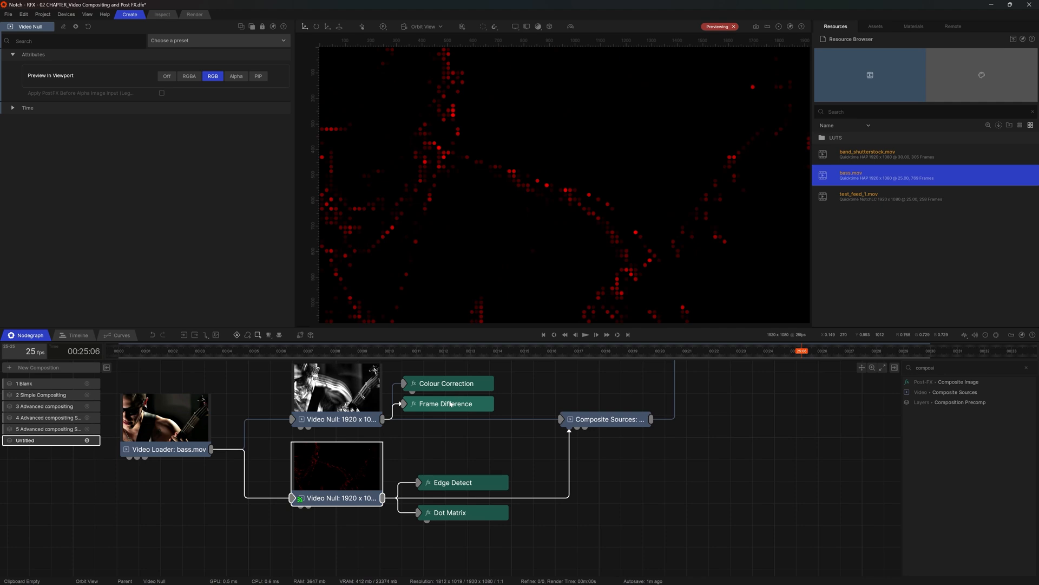
click(452, 483)
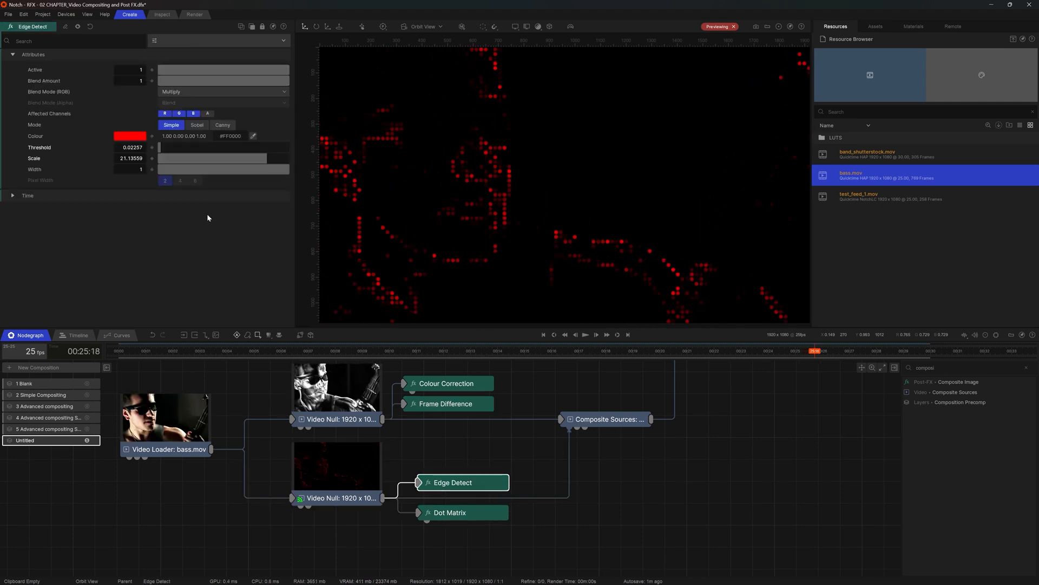
drag(163, 147, 159, 146)
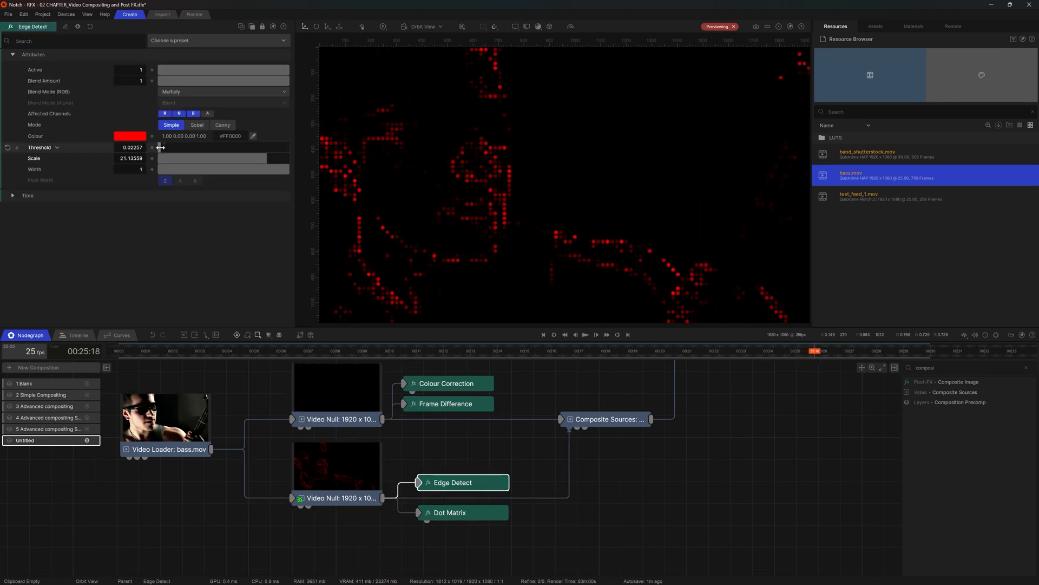
Step: Try the Dot Matrix Mode Colour and Scale, set the Resolution to about 104.6, and return the Mode to Colour
click(469, 514)
click(184, 147)
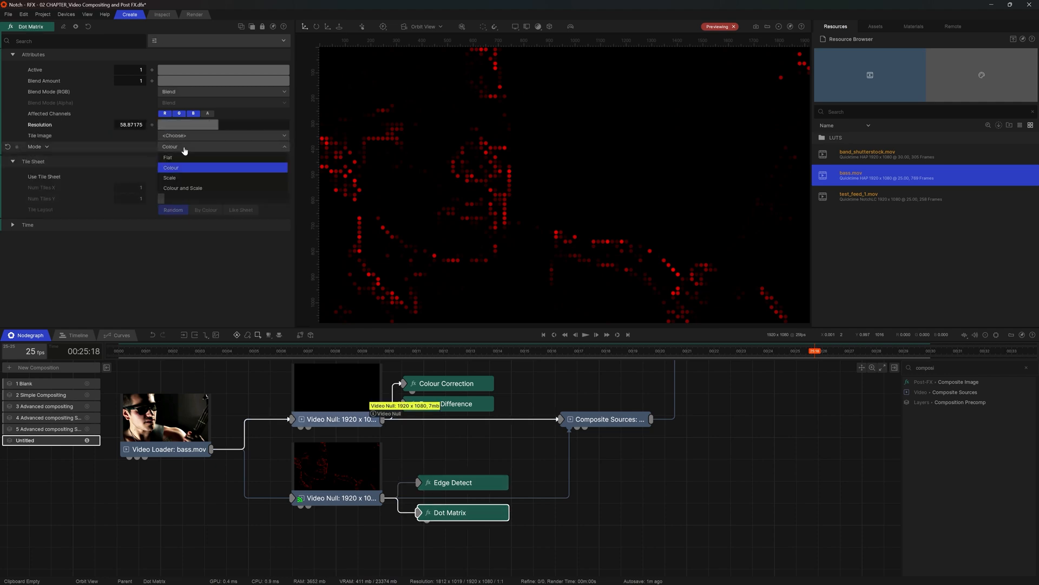
click(189, 188)
drag(211, 126, 148, 132)
drag(237, 129, 264, 140)
click(184, 146)
click(179, 169)
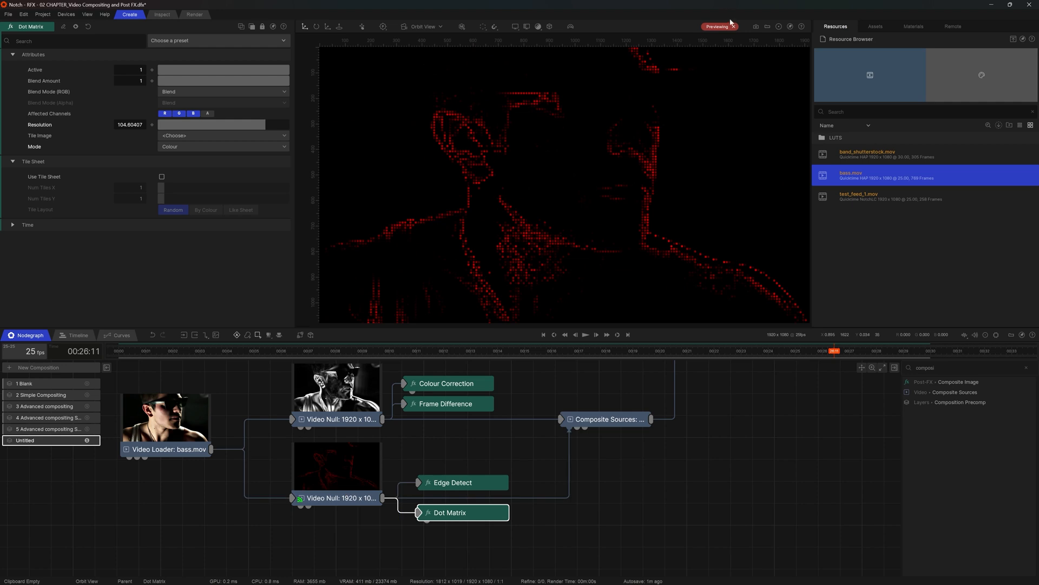
Step: Turn off the lower Video Null's viewport preview and play the final composite
click(333, 456)
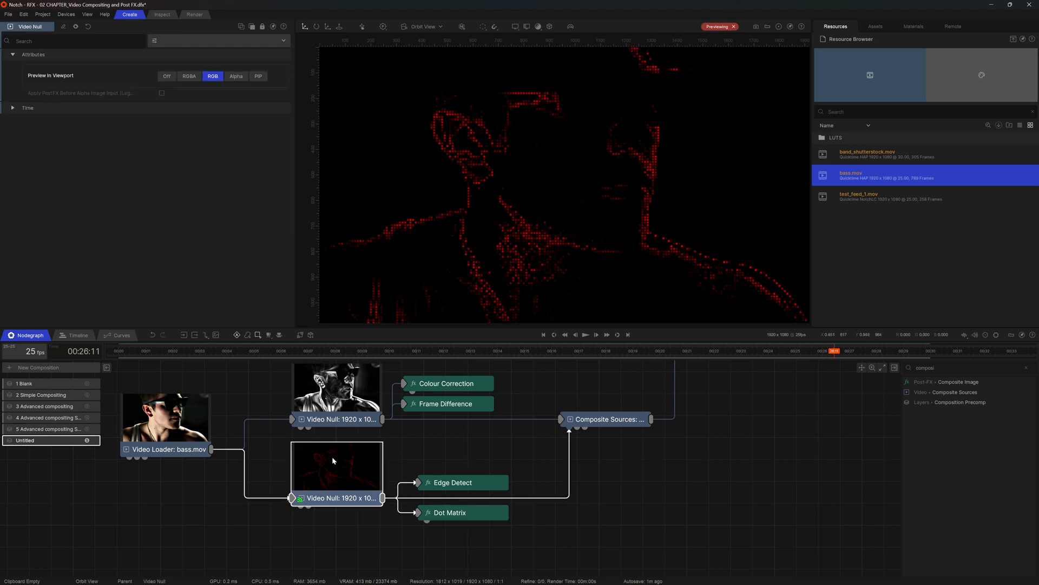
click(165, 76)
key(space)
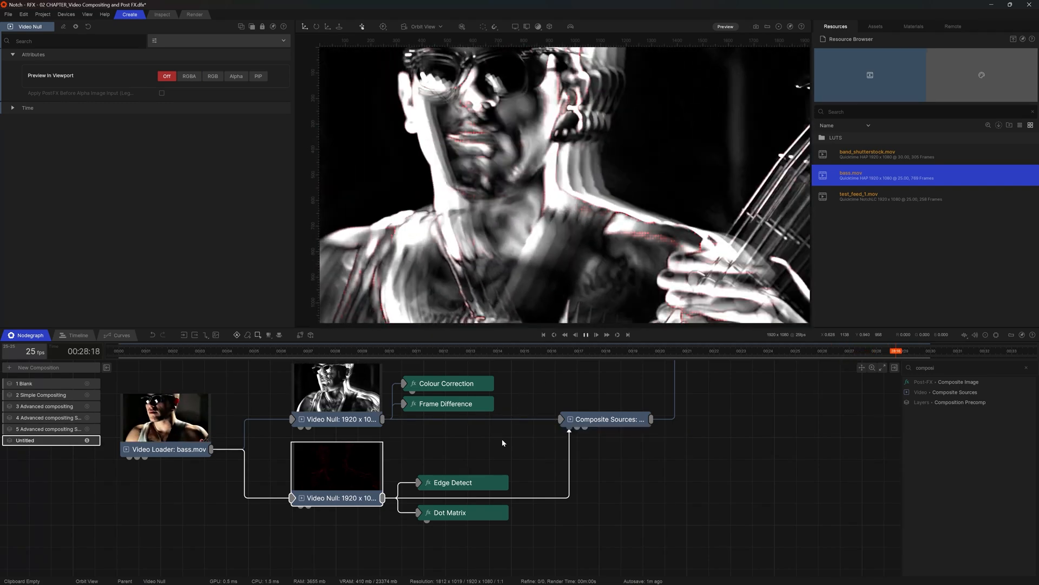
middle_drag(496, 454, 480, 532)
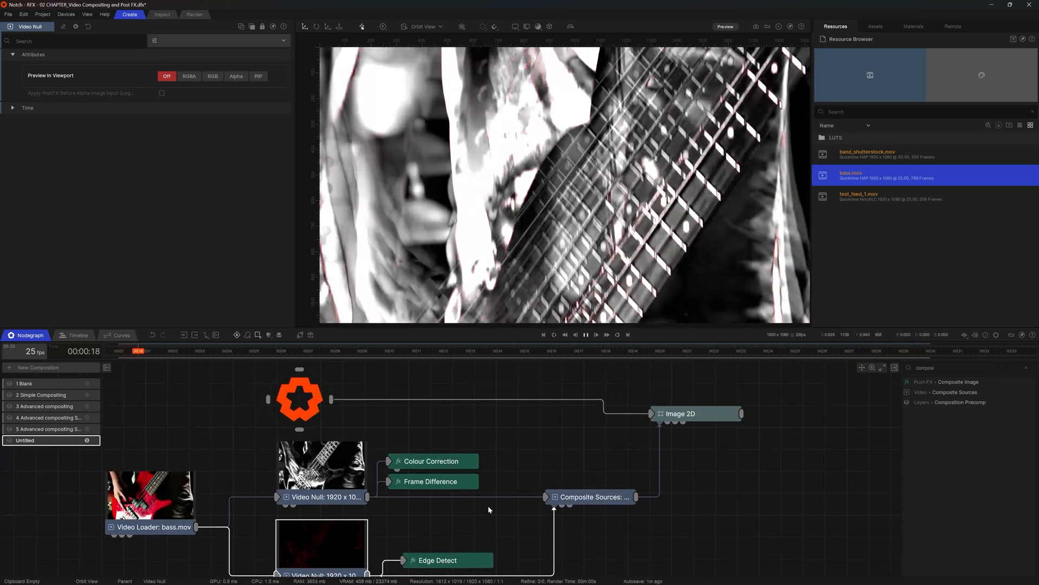
Step: Play back the blended composite, stop it, and examine the Image 2D node's attributes, including its Blend Mode
key(space)
scroll(506, 470, down, 2)
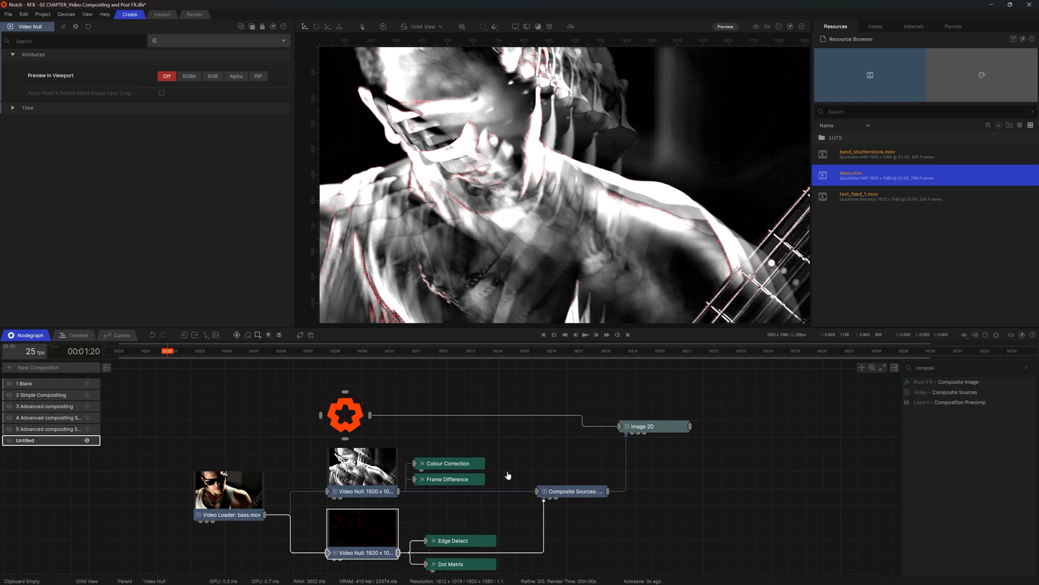
middle_drag(507, 470, 515, 452)
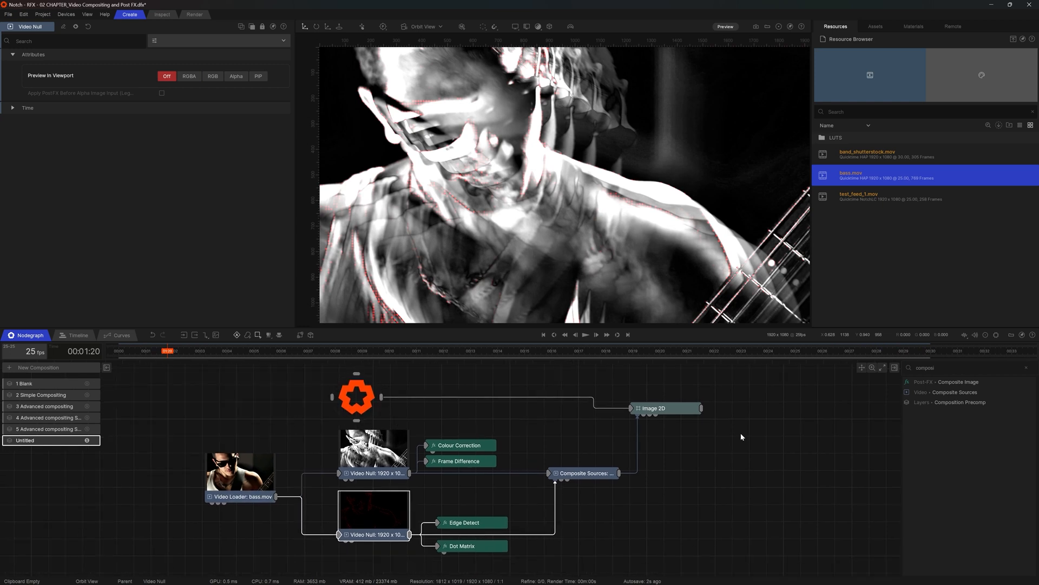
key(space)
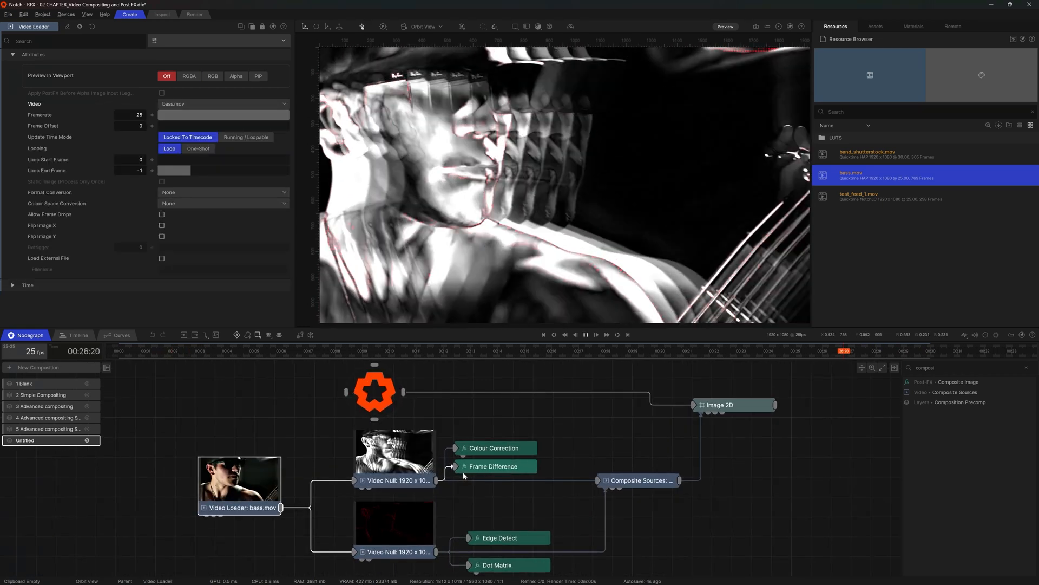
middle_drag(463, 473, 456, 445)
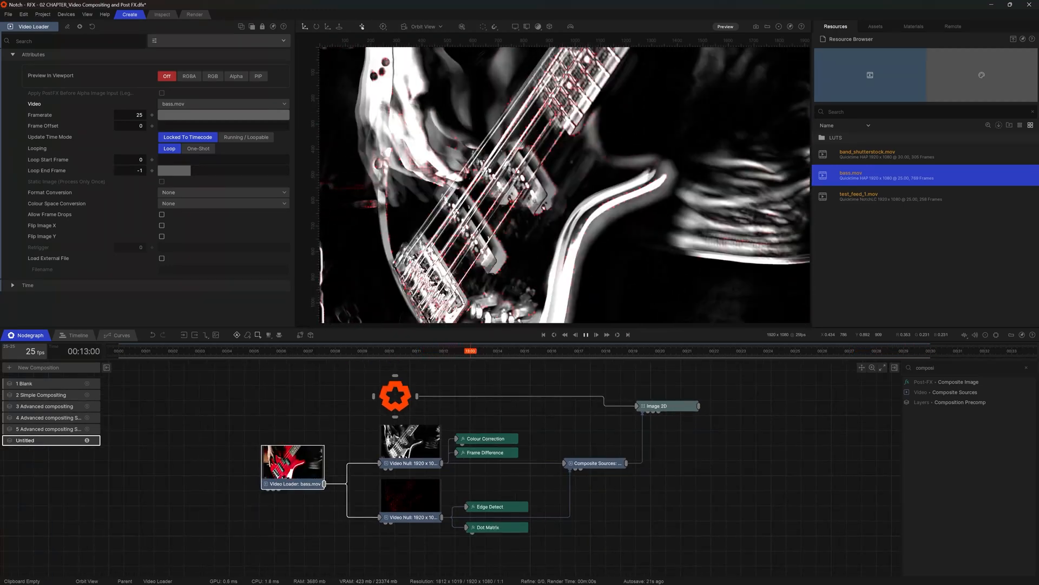
click(353, 413)
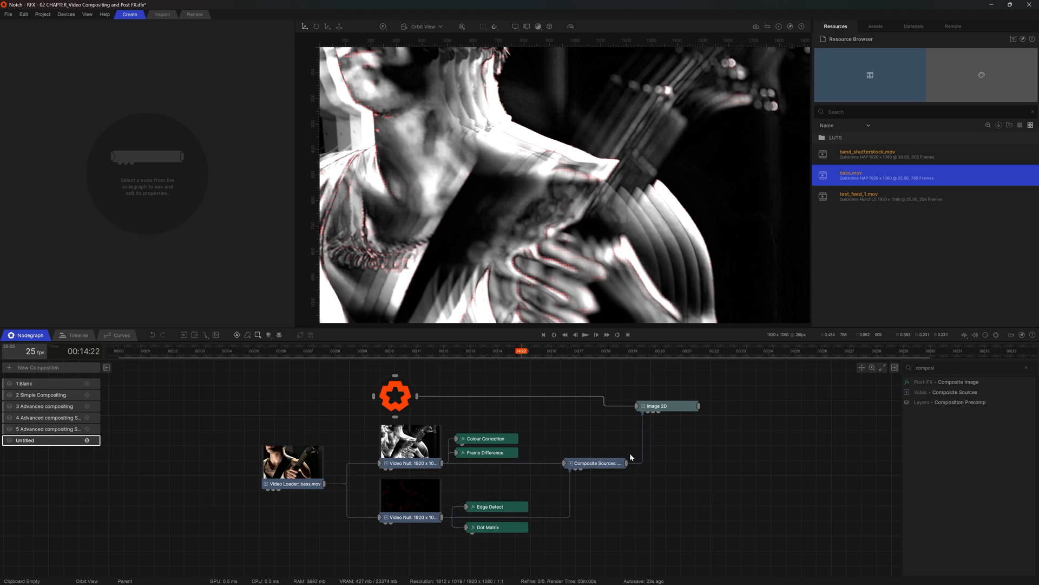
click(662, 406)
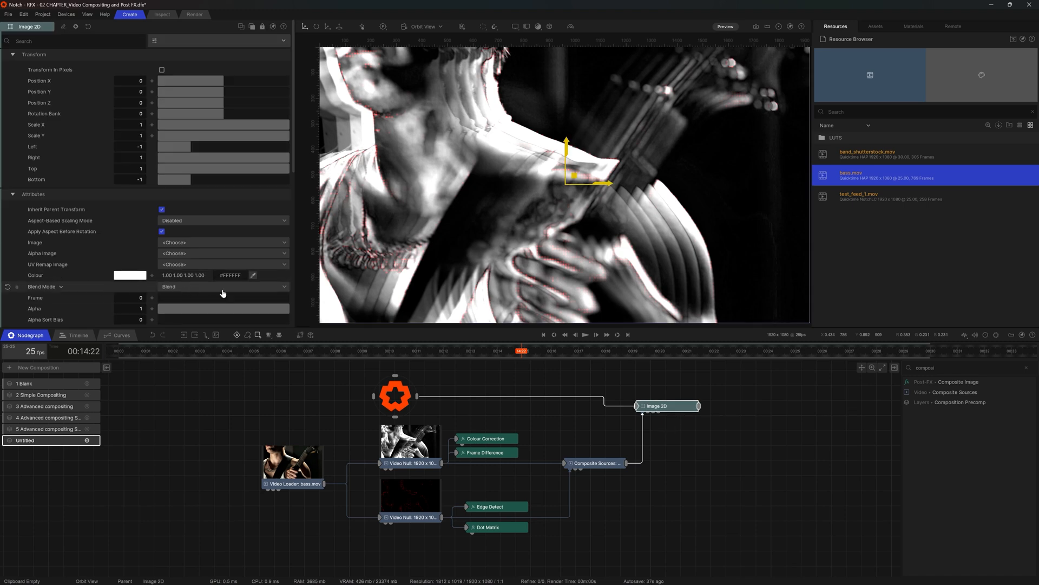
click(602, 426)
Step: Add a second Image 2D node below the existing one and connect it to the Root node
middle_drag(624, 503, 621, 494)
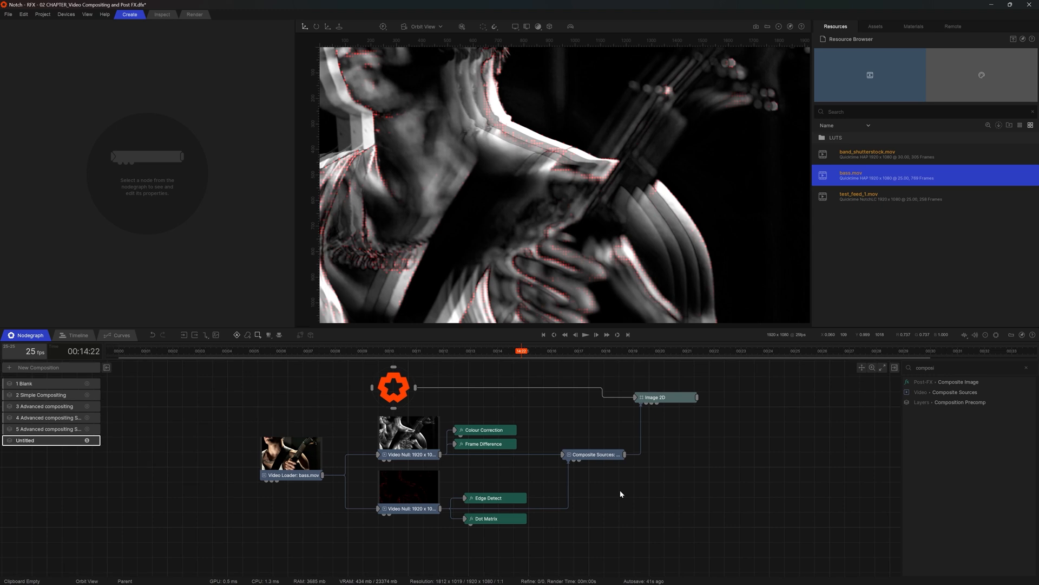
right_click(621, 493)
text(image 2)
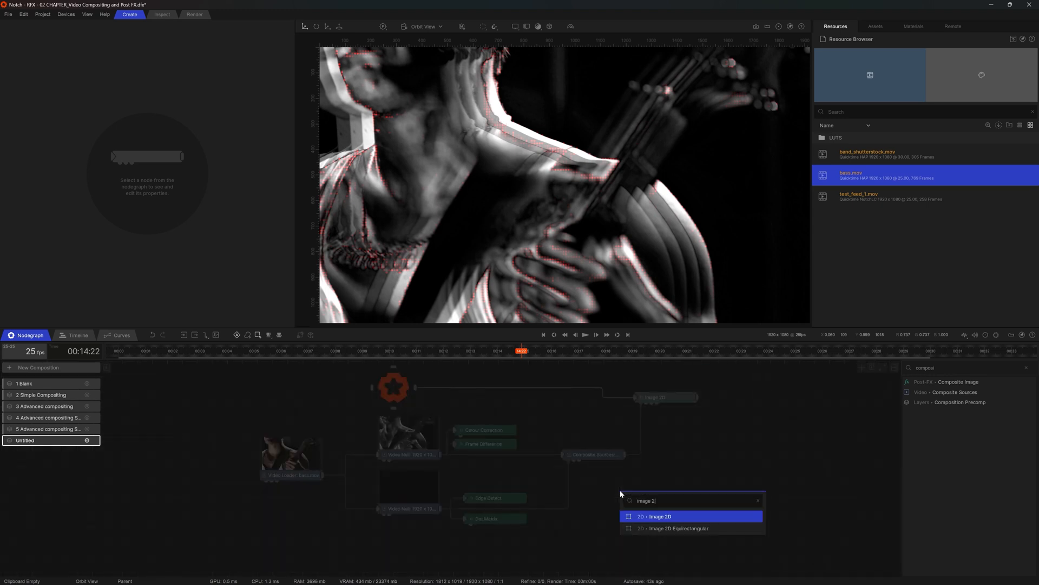
key(Return)
drag(623, 505, 668, 509)
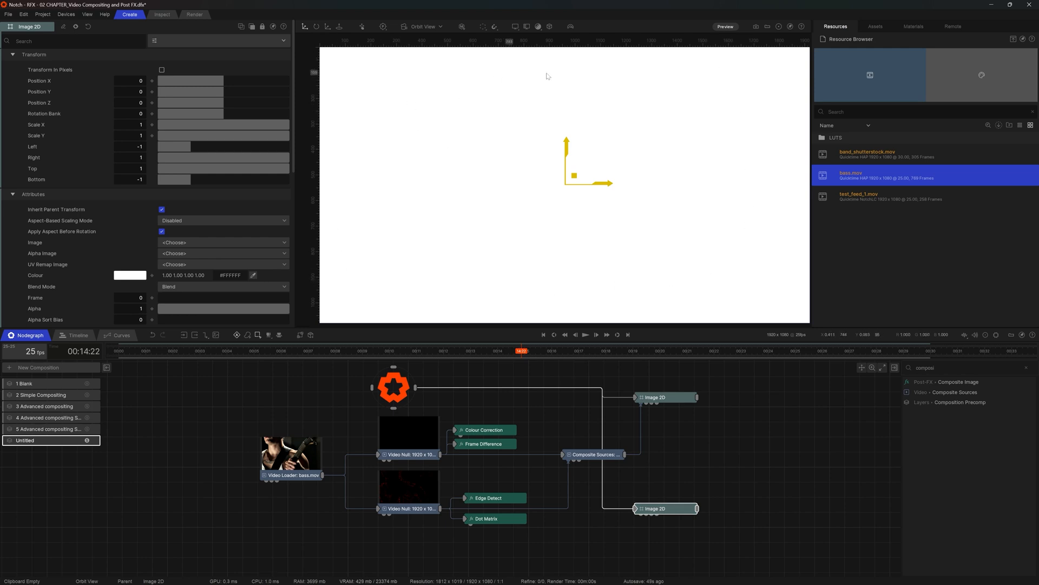
Step: Position the second Image 2D node in the open space below the Composite Sources branch
drag(672, 515, 677, 489)
drag(646, 401, 644, 403)
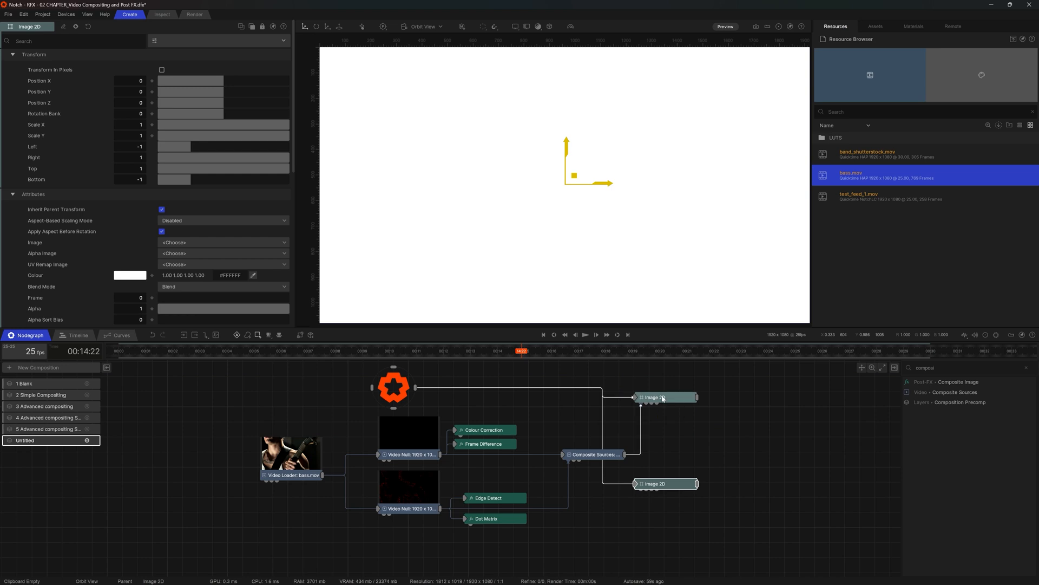
drag(664, 485, 664, 531)
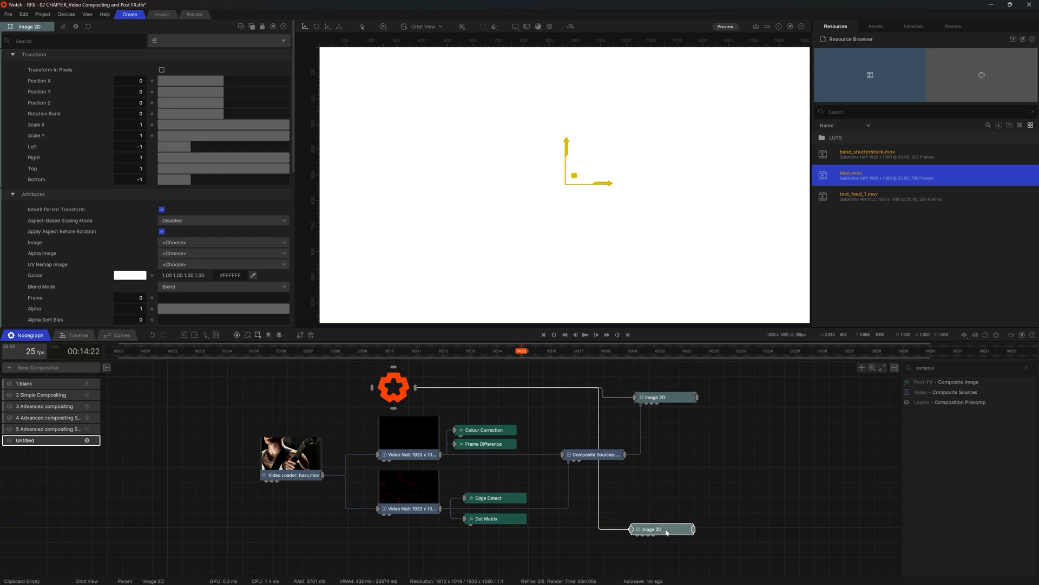
middle_drag(664, 530, 665, 518)
drag(658, 517, 668, 517)
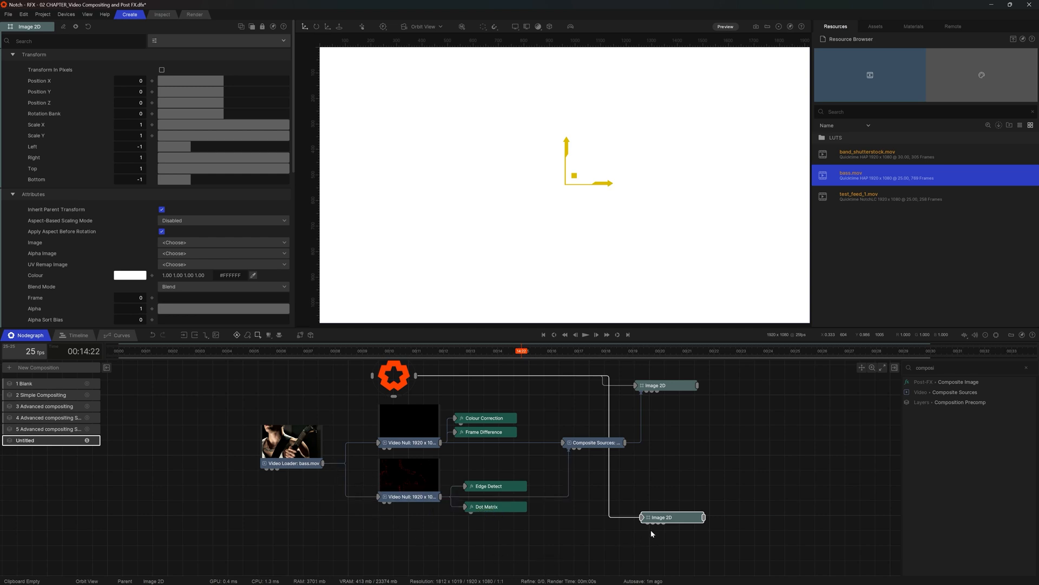
Step: Add a Video Null below the other two, linking the Video Loader through it to the second Image 2D's image input
middle_drag(454, 534, 450, 526)
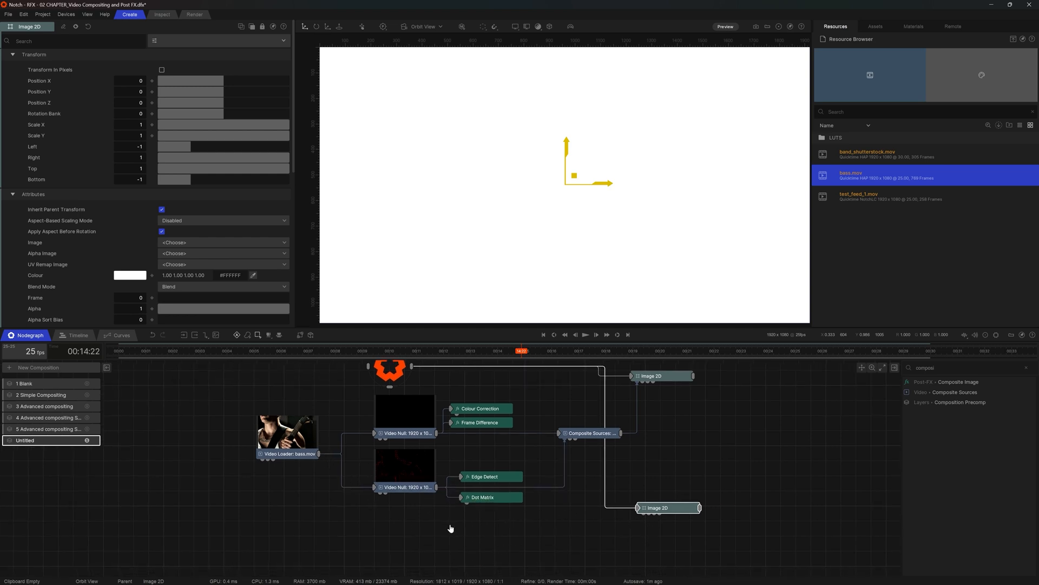
right_click(390, 536)
text(video nu)
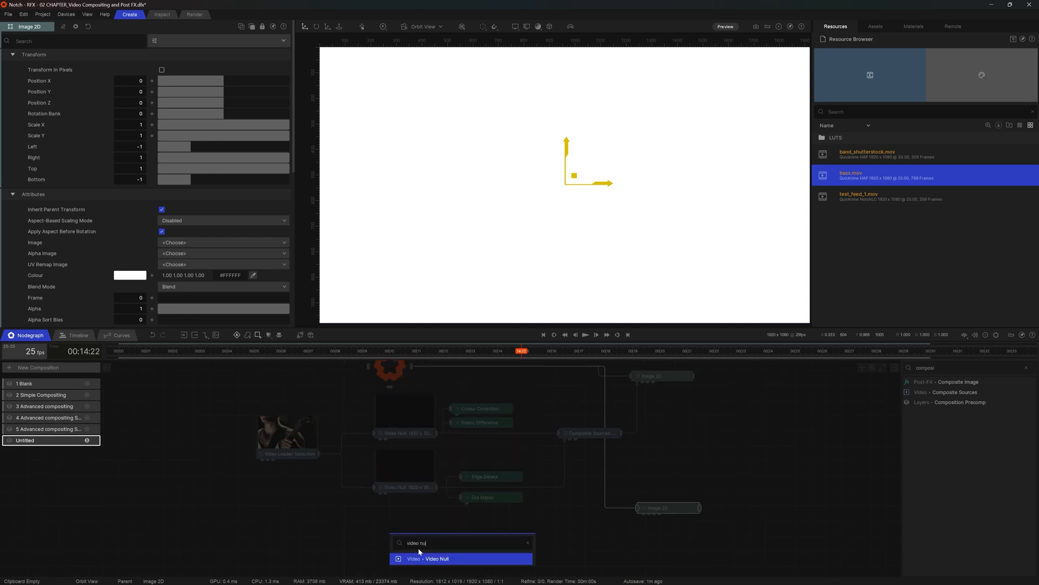
click(425, 557)
drag(318, 454, 450, 559)
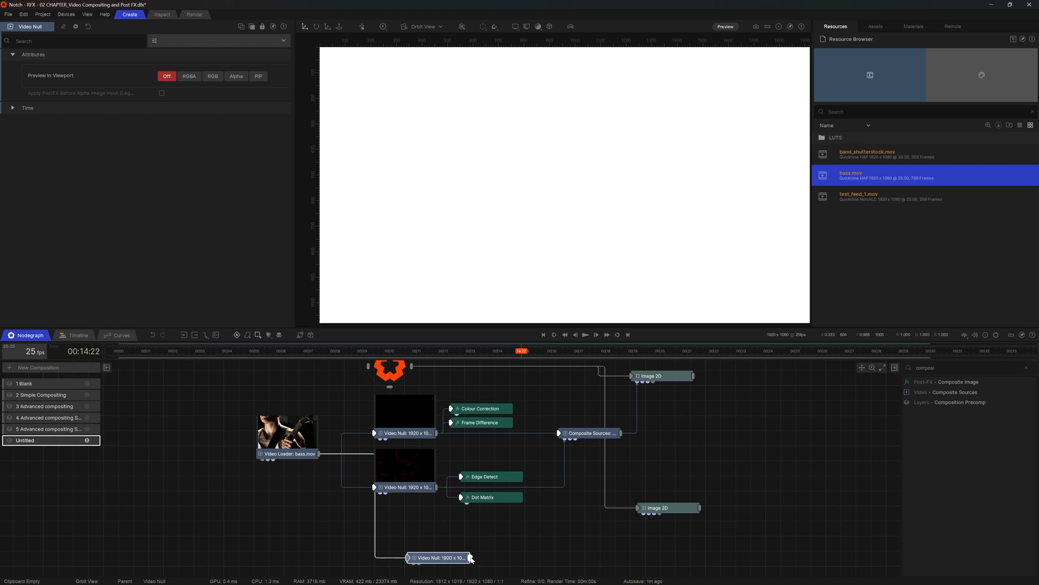
drag(639, 521, 638, 519)
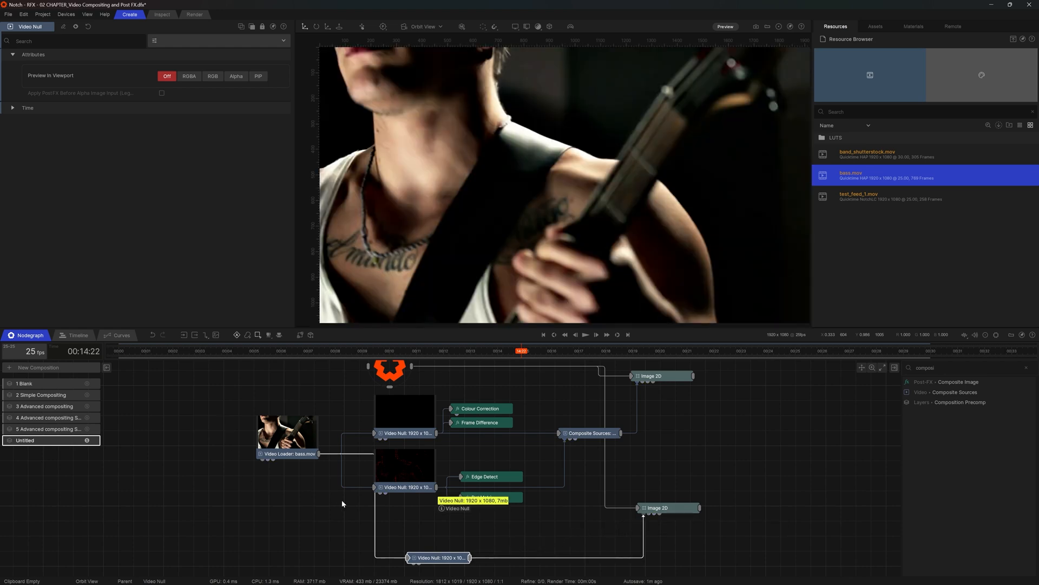
scroll(419, 528, down, 2)
drag(425, 520, 361, 519)
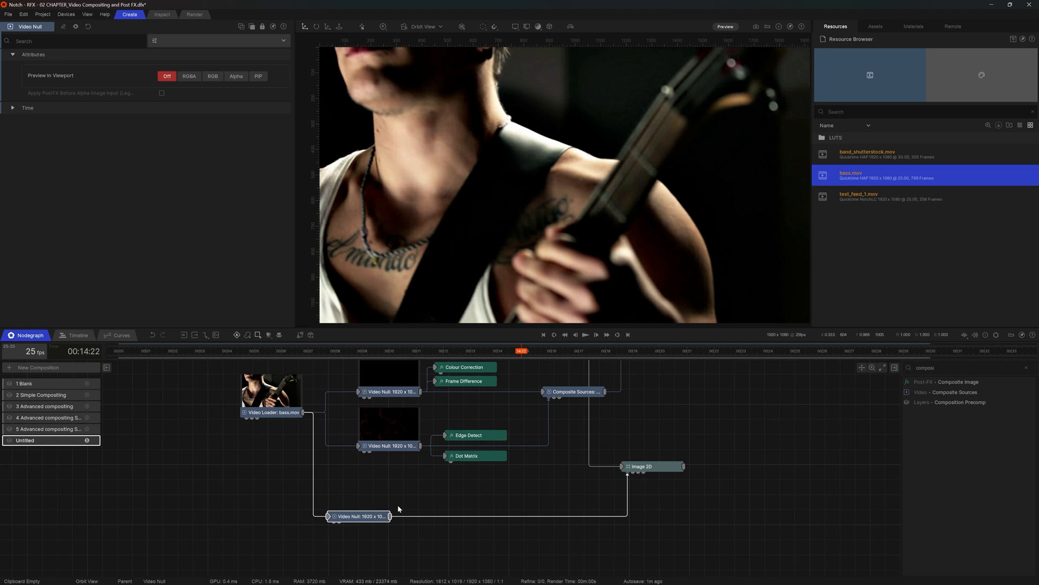
Step: Set the second Image 2D's Blend Mode to Additive and play the result
click(650, 466)
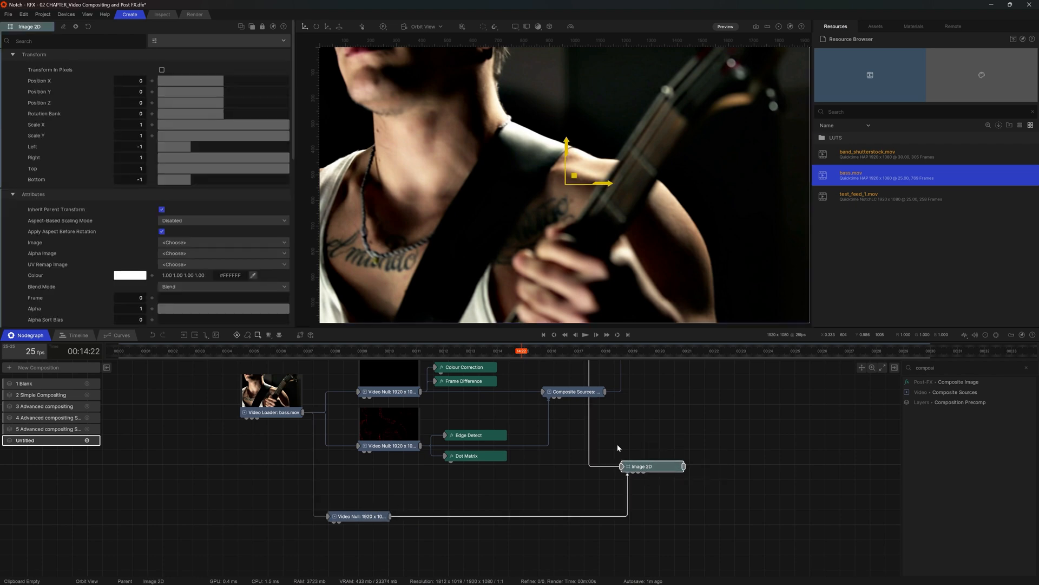
click(173, 287)
key(Down)
key(Return)
key(space)
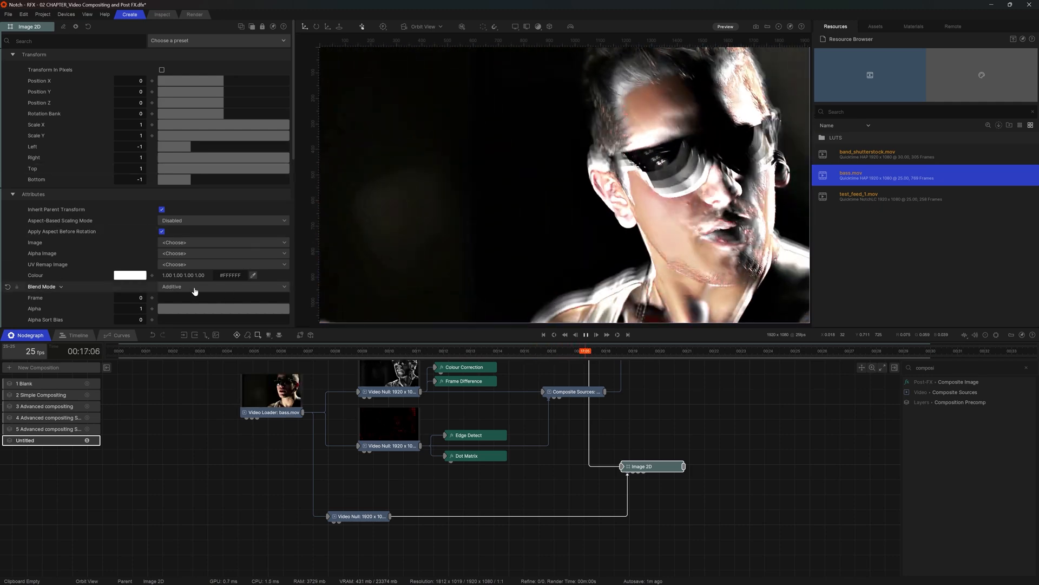
Step: Try the second Image 2D's Blend Modes from Subtractive through Screen, then return it to Additive
click(195, 289)
key(Down)
key(Down)
key(Down)
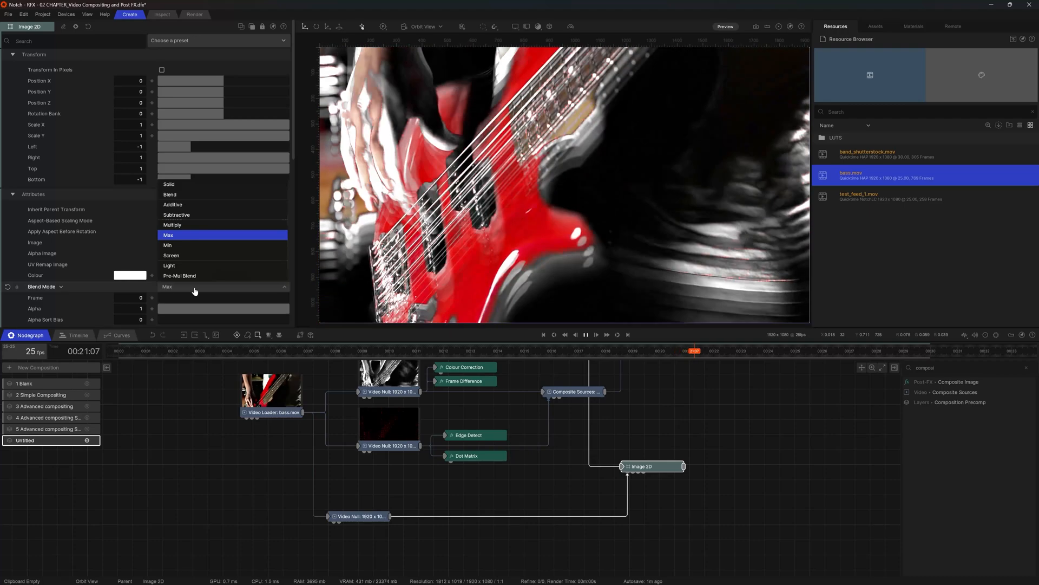
key(Down)
key(Down)
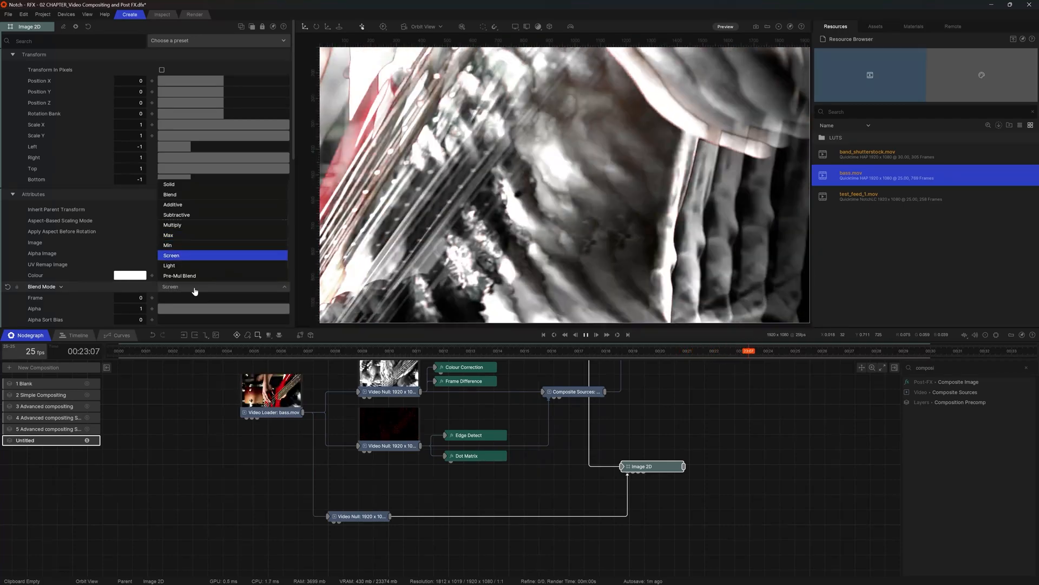
key(Up)
key(Up)
key(Up)
key(Up)
key(Up)
key(Return)
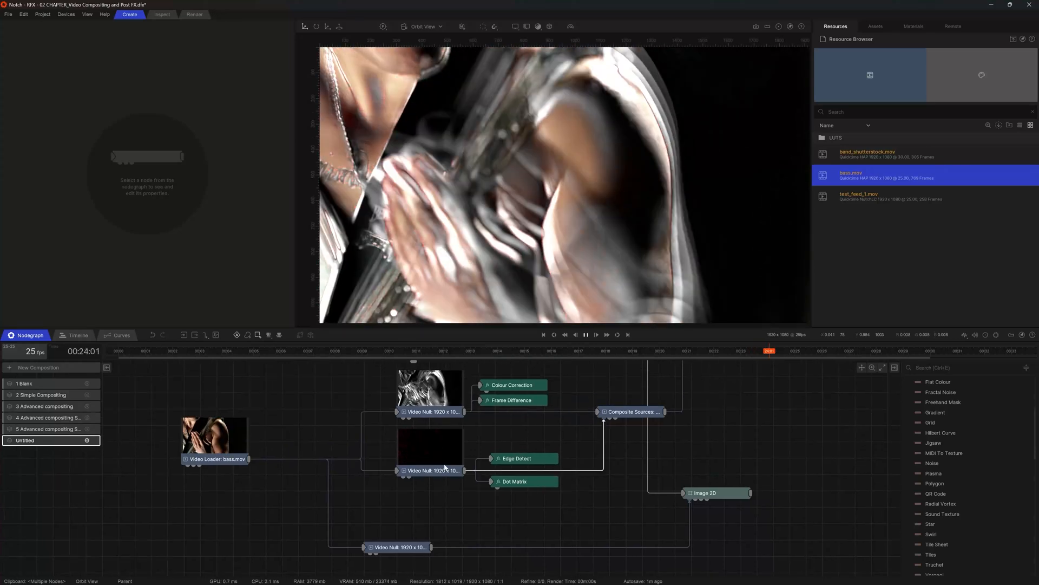
Step: Stop and resume playback to review the layered composite alongside the whole node network
key(space)
scroll(617, 493, down, 3)
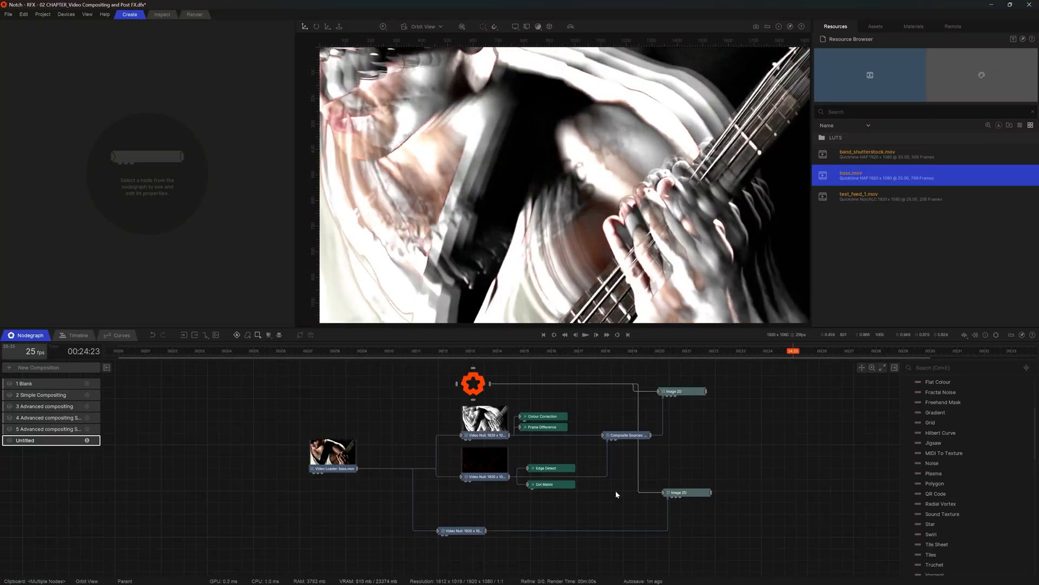
middle_drag(617, 492, 566, 466)
key(space)
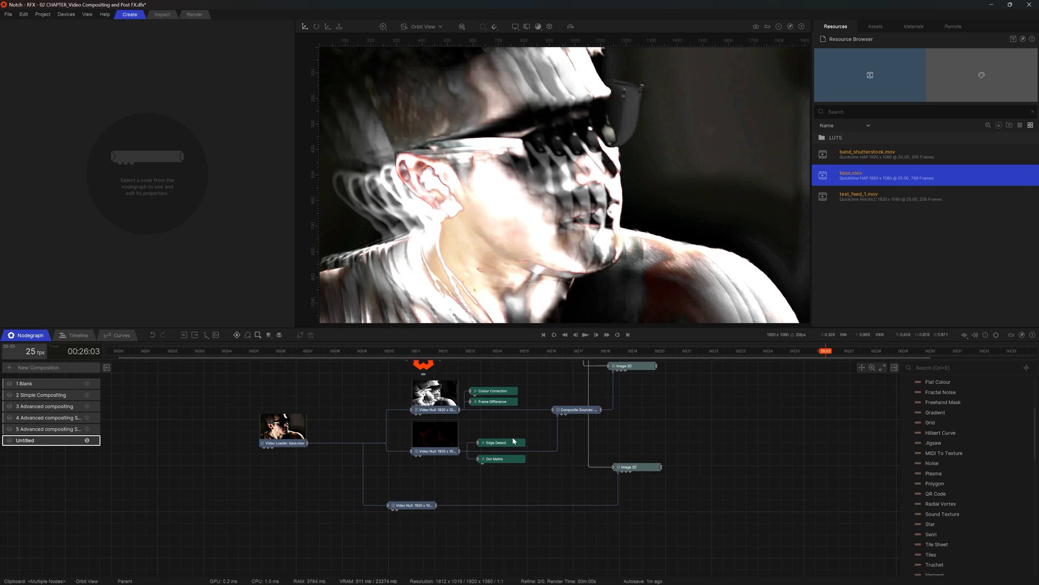
Step: Add a third Image 2D node below the second one and connect it to the Root node
middle_drag(548, 509, 534, 483)
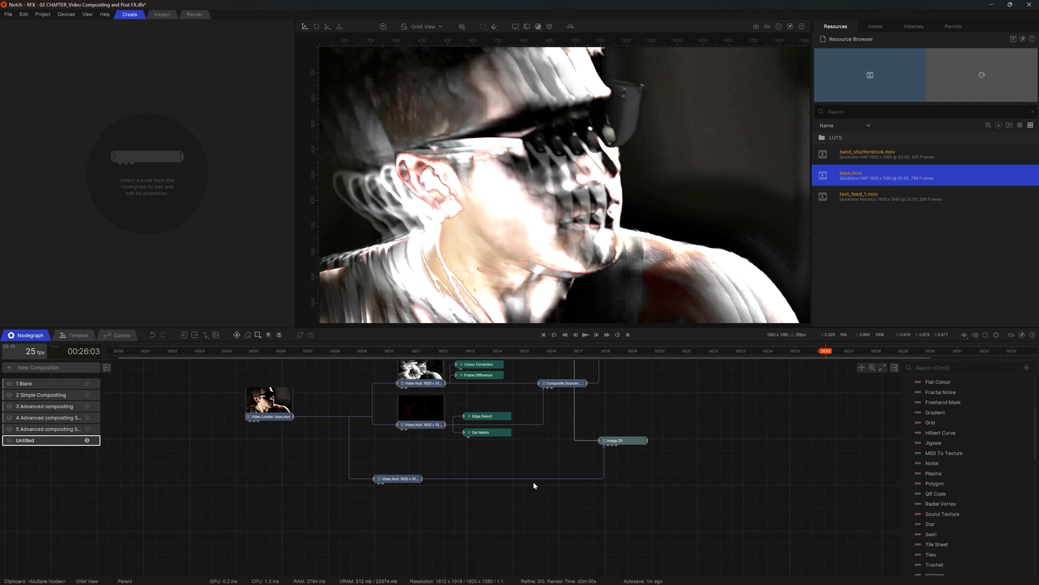
key(ctrl+e)
text(image )
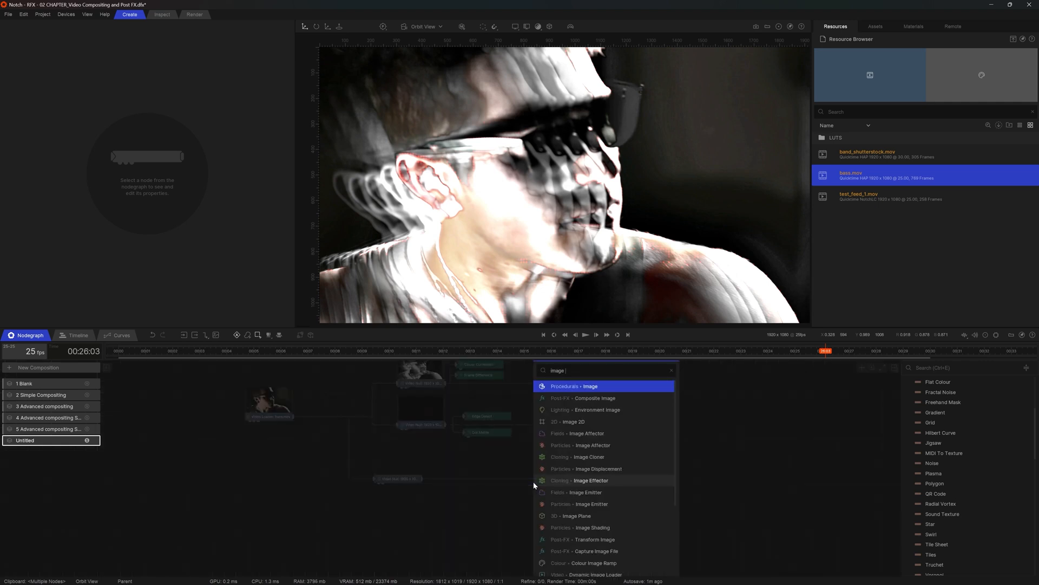
text(2d)
key(Return)
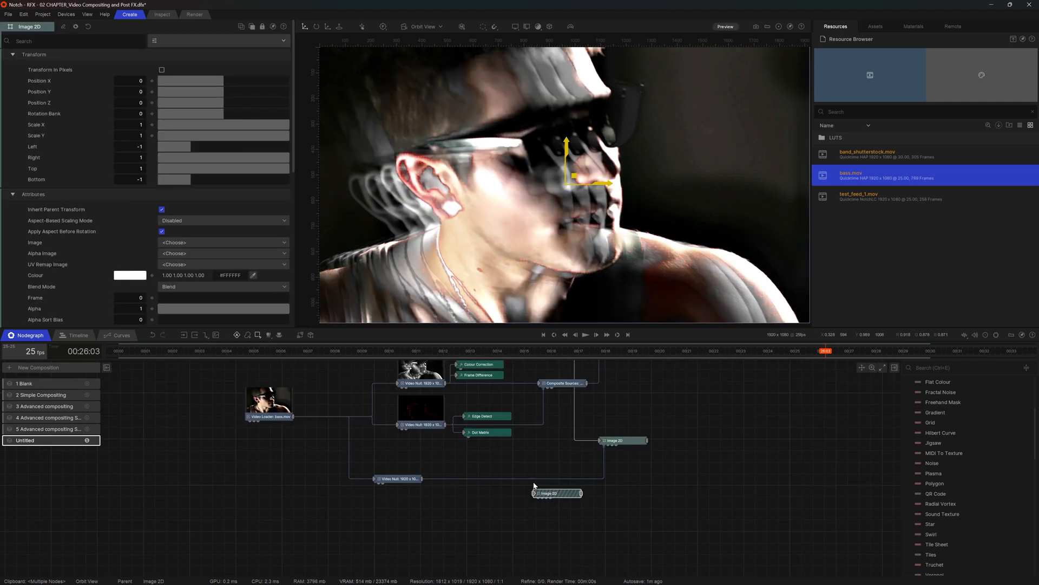
drag(563, 499, 608, 522)
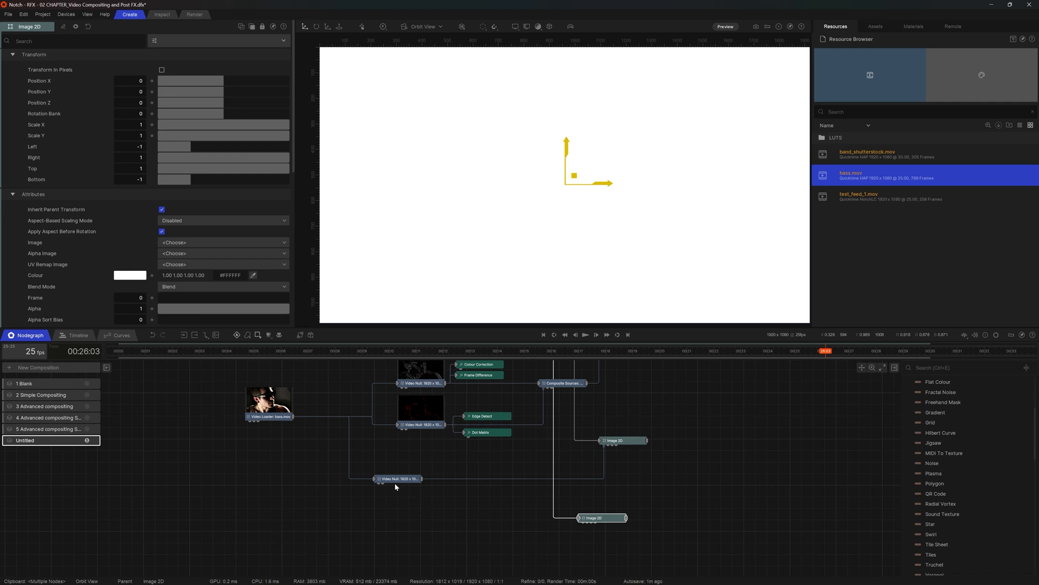
Step: Add a fourth Video Null, feed it from the Video Loader, connect it to the third Image 2D's image input, and reposition it
key(ctrl+space)
text(vide)
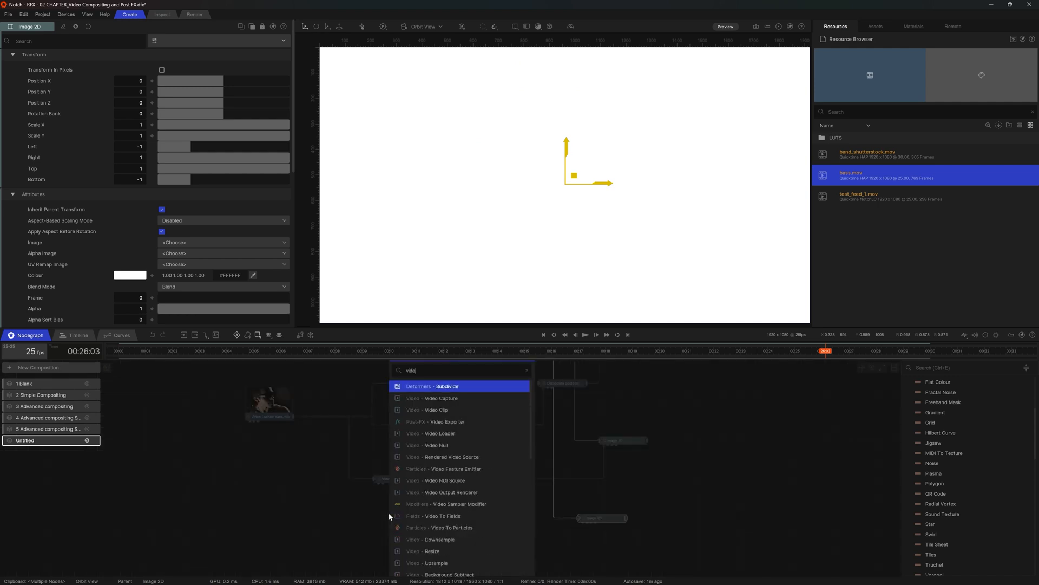
key(Return)
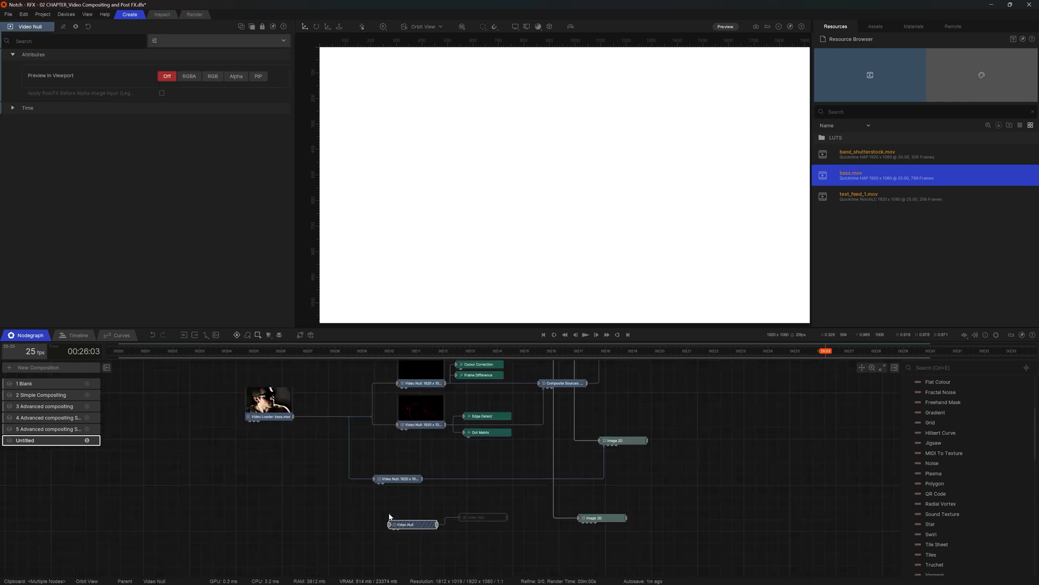
click(302, 522)
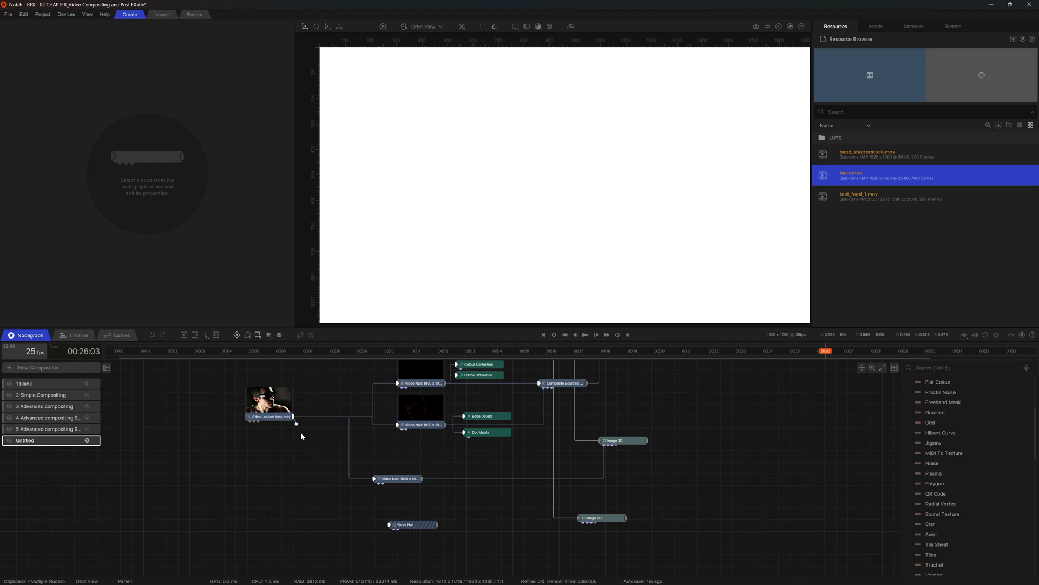
drag(391, 524, 391, 524)
drag(574, 527, 578, 521)
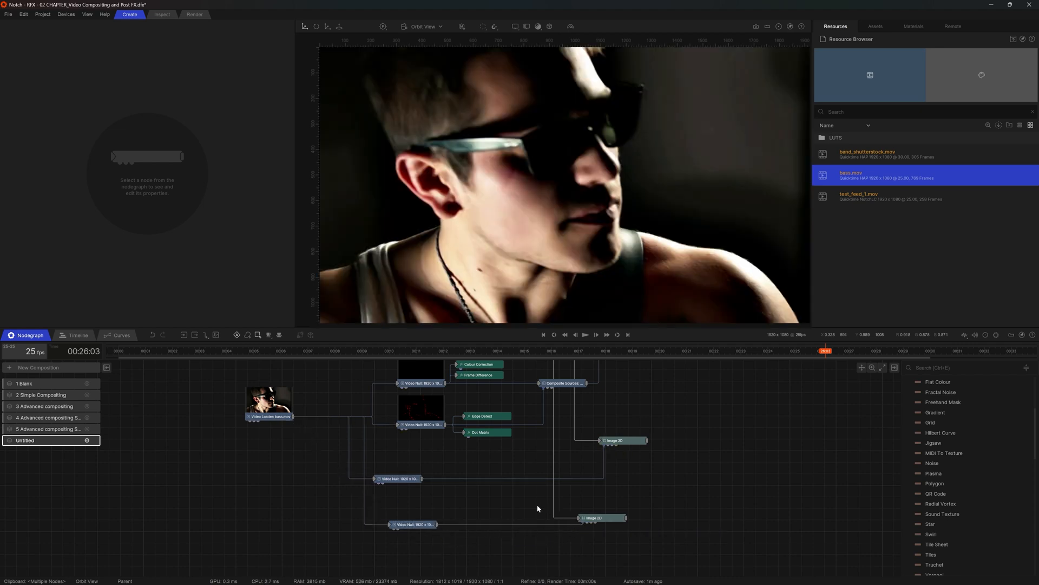
click(420, 525)
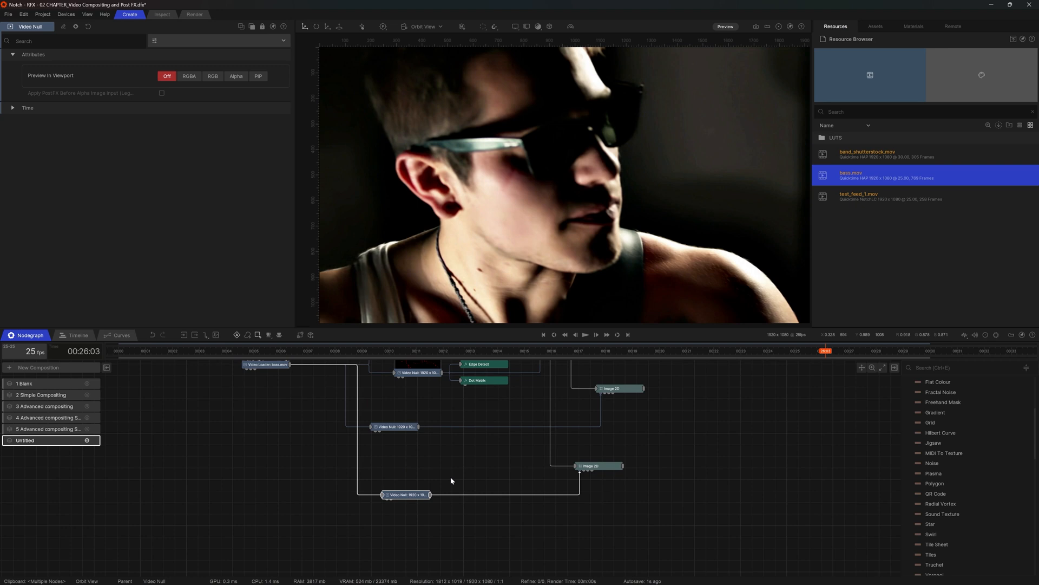
Step: Add a Tint Post-FX node to the fourth Video Null, reposition it, and set its colour to pure red
right_click(459, 450)
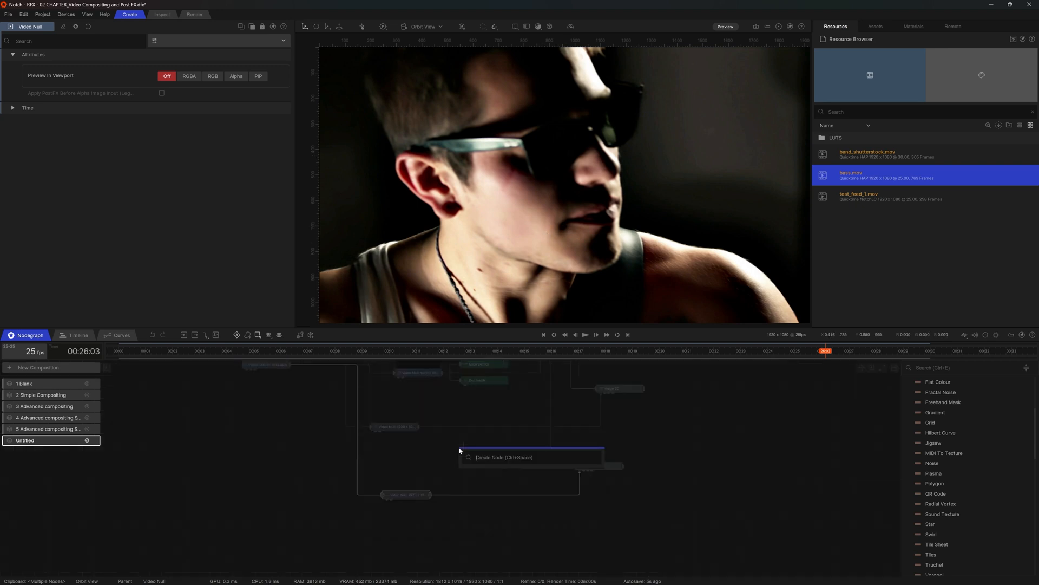
text(tint)
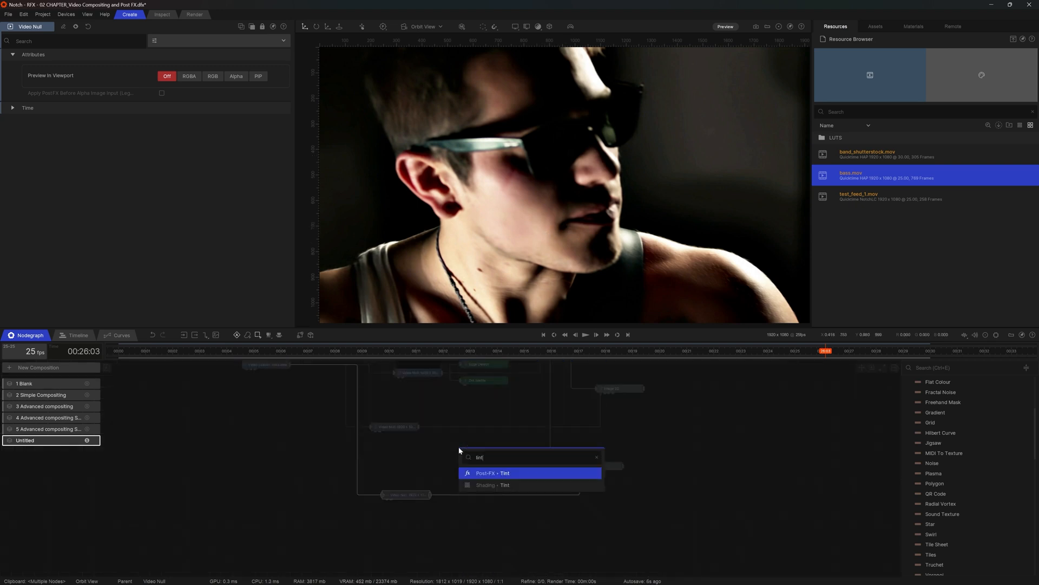
click(485, 474)
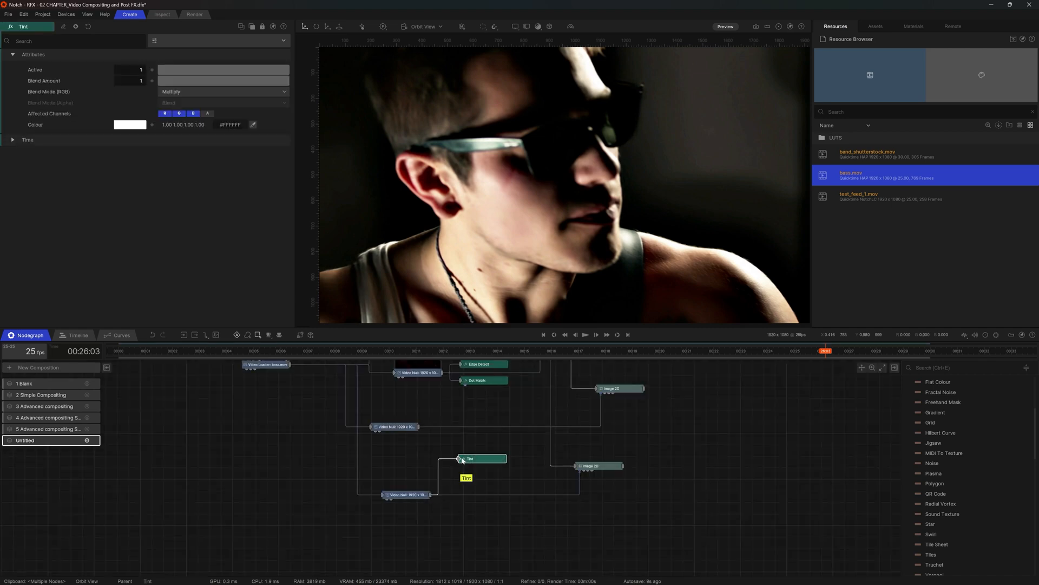
drag(462, 460, 464, 476)
click(123, 127)
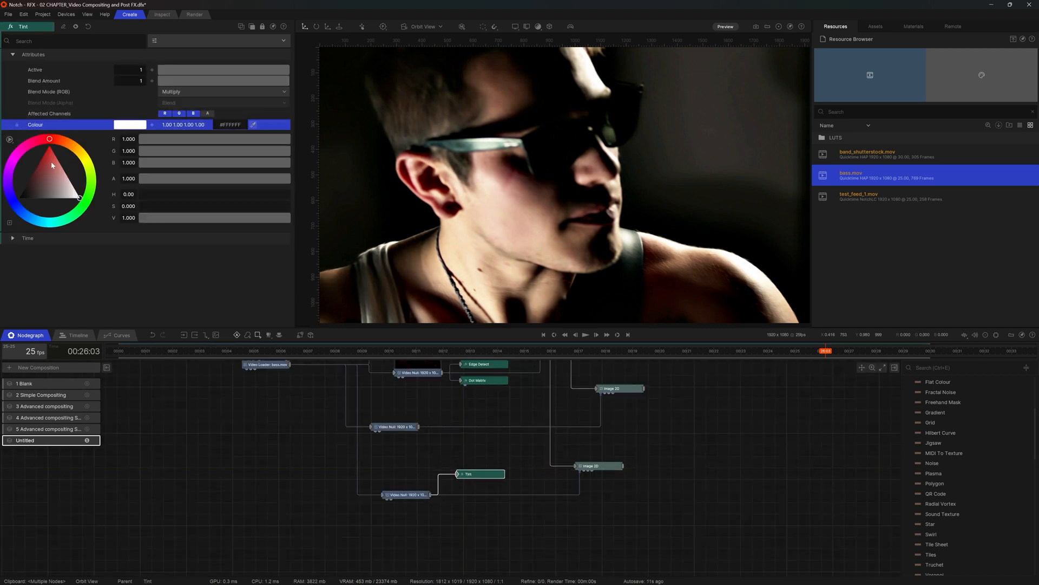
drag(51, 162, 49, 142)
click(601, 532)
Step: Play back the composite with the third Image 2D toggled off and on to compare its red-tinted layer
scroll(570, 496, up, 4)
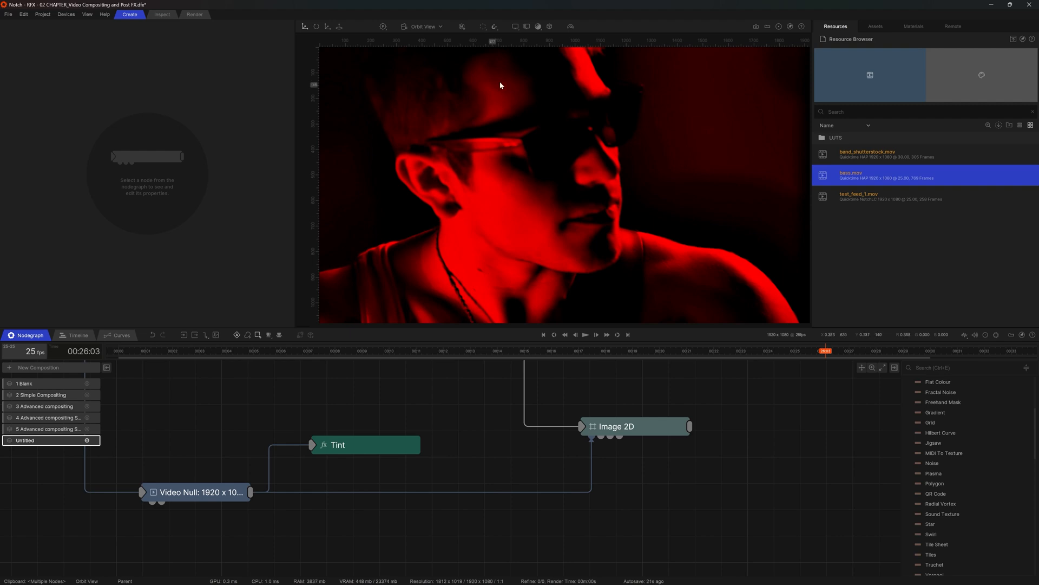
click(646, 428)
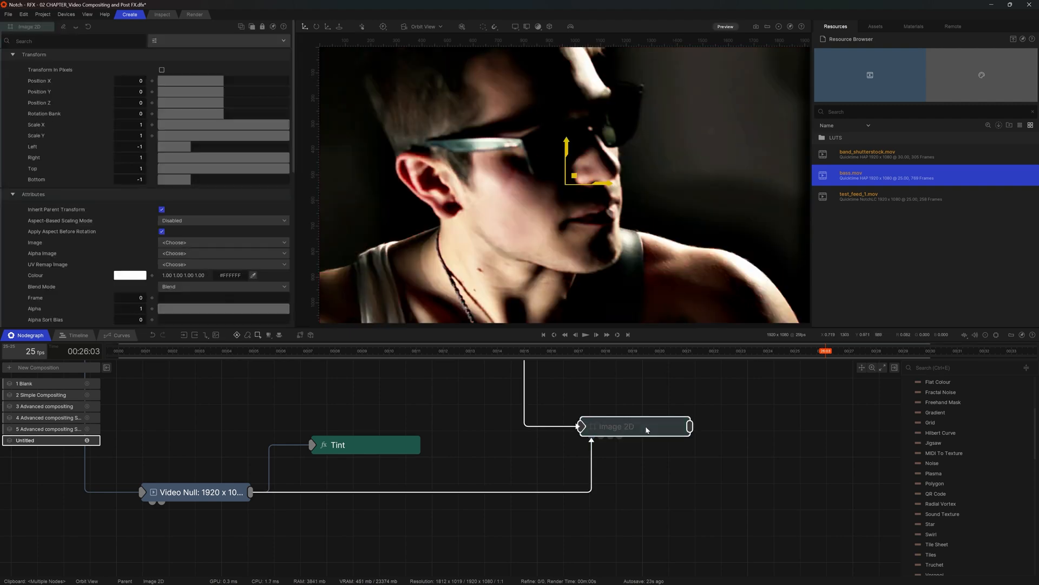
key(space)
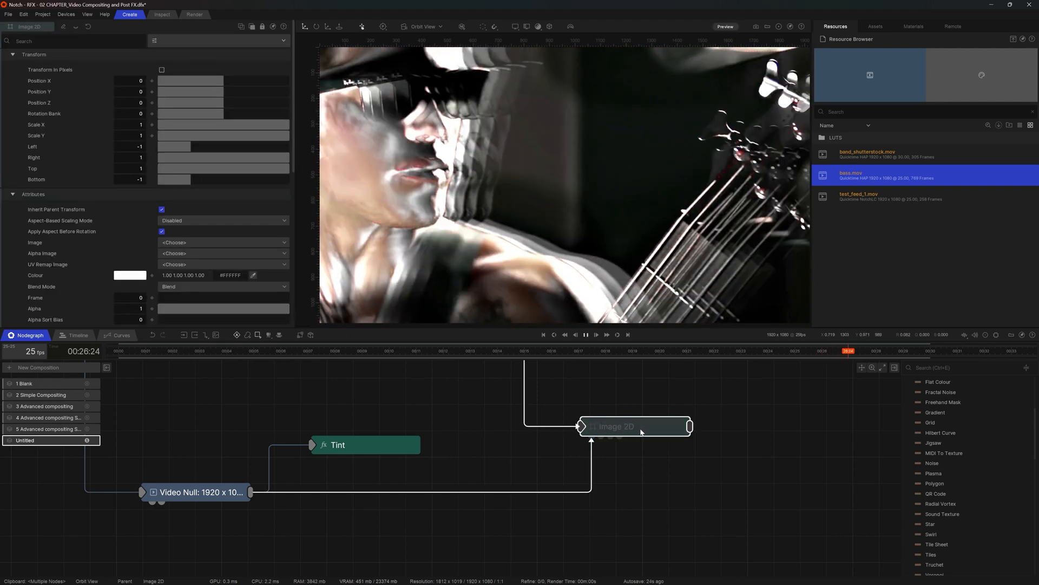
key(space)
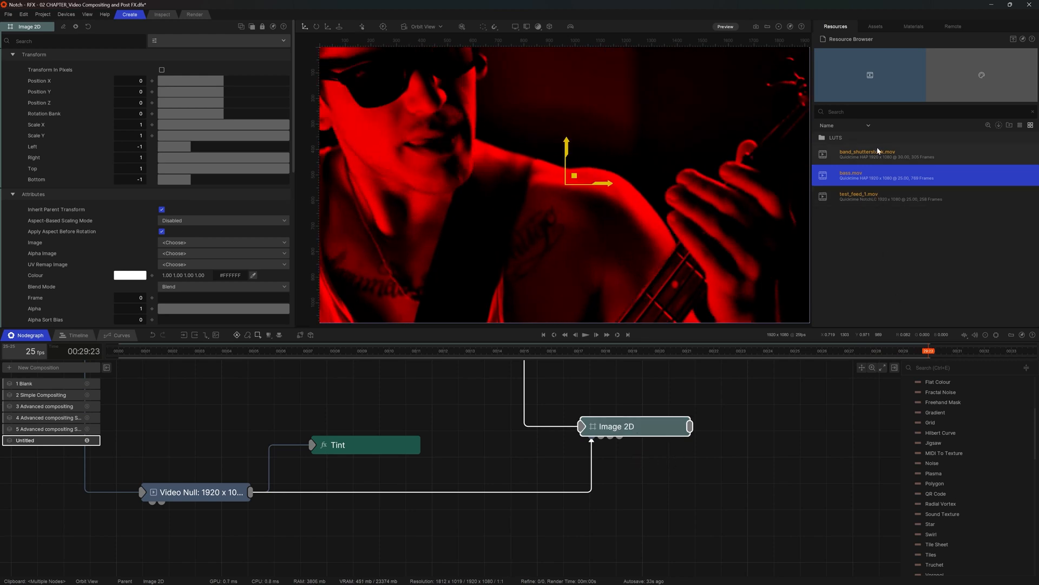
Step: Add test_feed_1.mov as a Video Loader, connect it to the third Image 2D's Alpha Image input, and play back the result
click(868, 196)
drag(625, 538, 602, 440)
key(space)
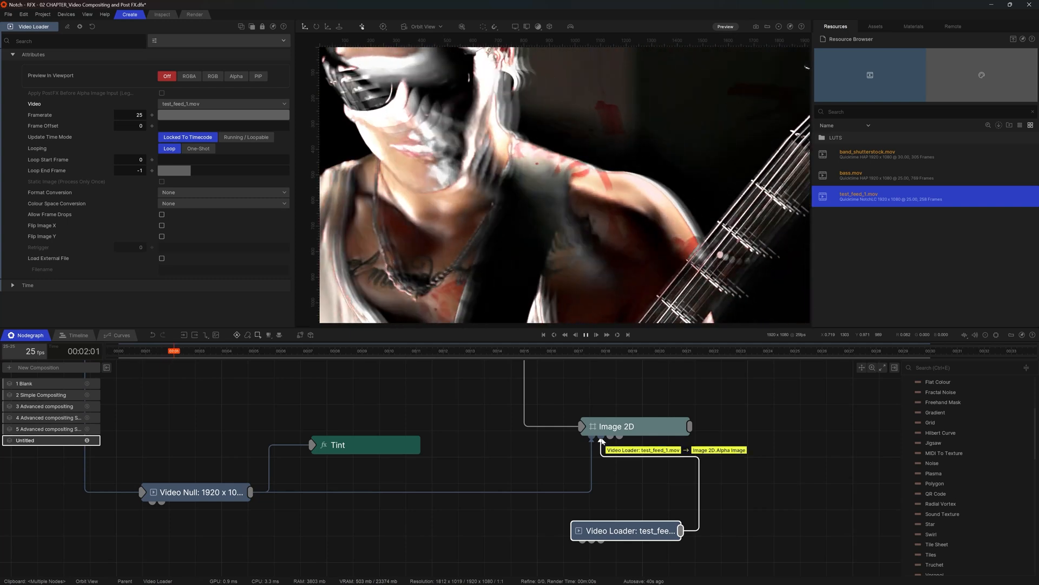
key(space)
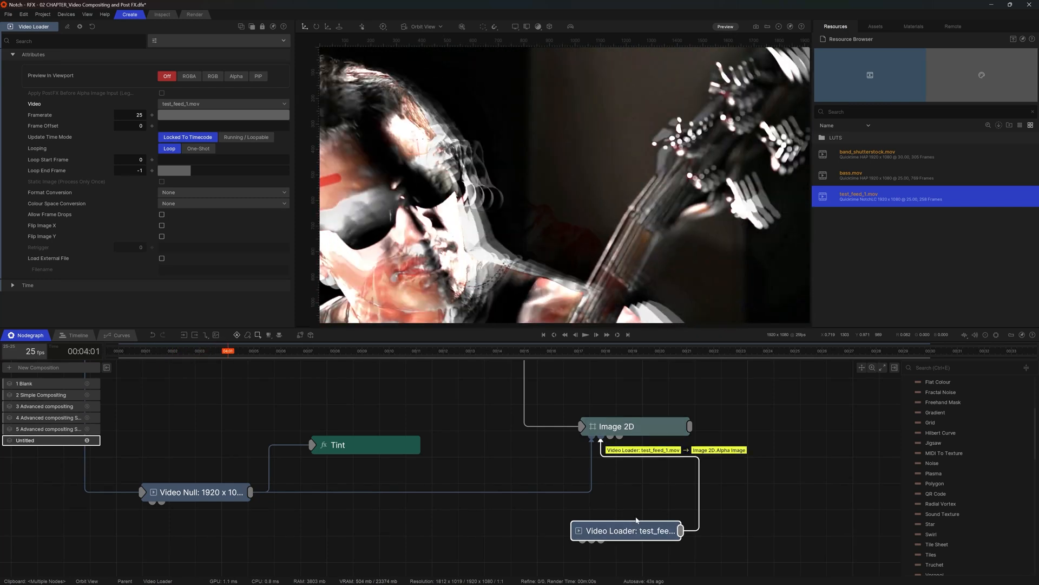
Step: Preview the test_feed_1.mov loader in RGB, turn the preview off, play back the composite, and delete the loader
click(213, 77)
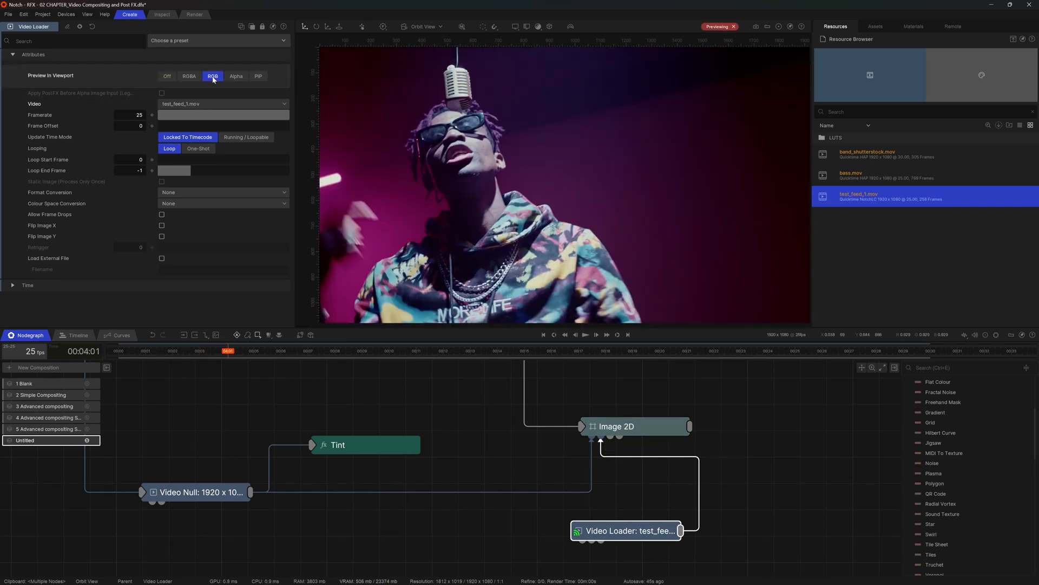
click(167, 77)
key(space)
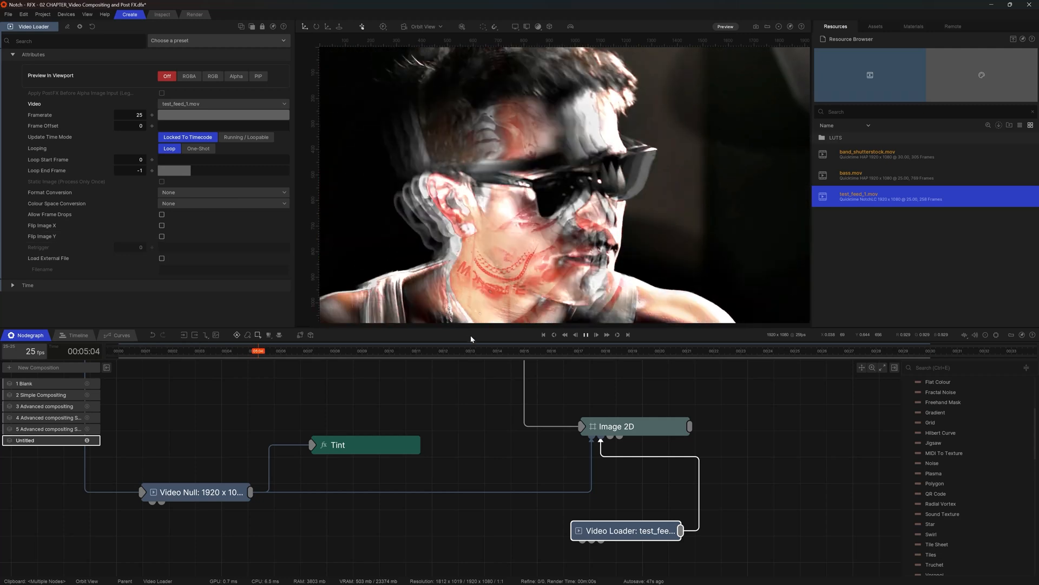
key(space)
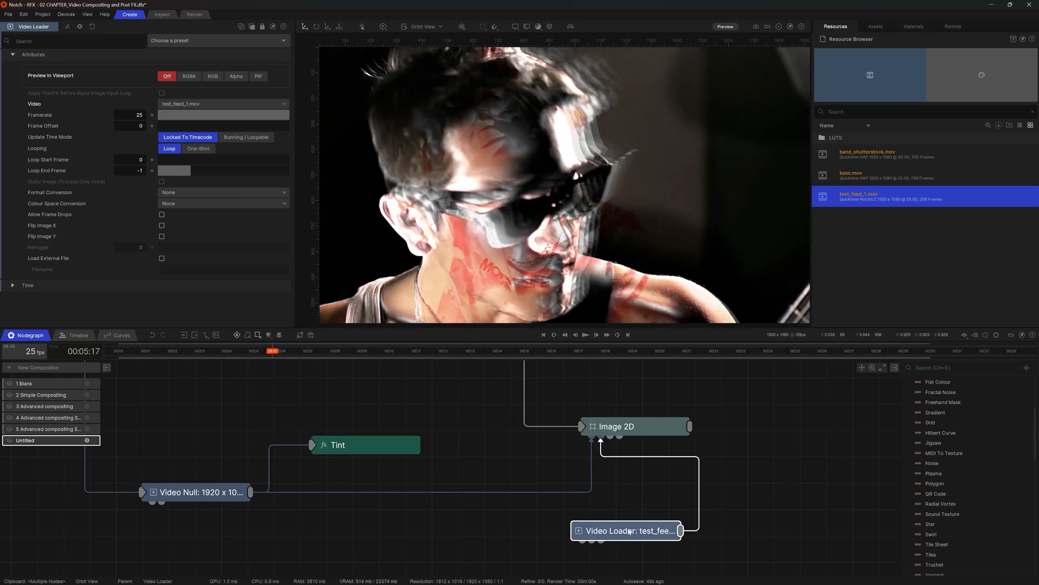
key(Delete)
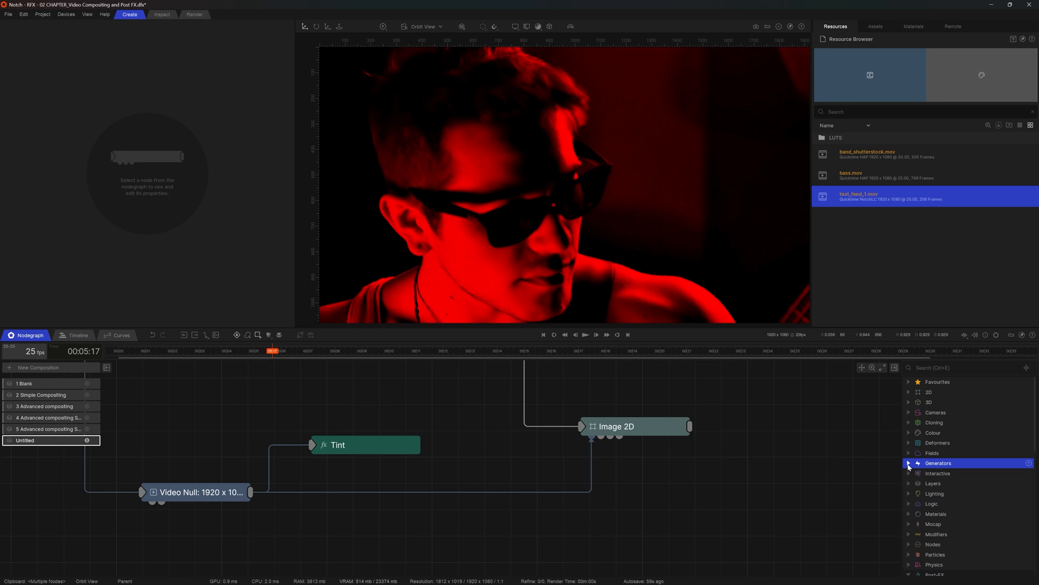
Step: Find the Fractal Noise generator with the search text "fracta" and place its node below the third Image 2D
click(909, 463)
scroll(924, 465, down, 3)
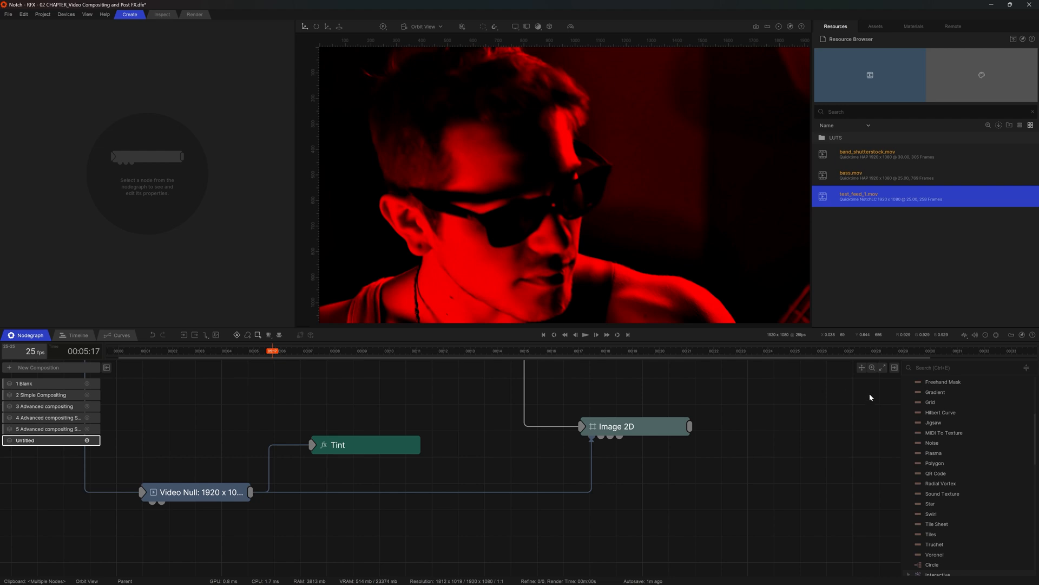
text(fracta)
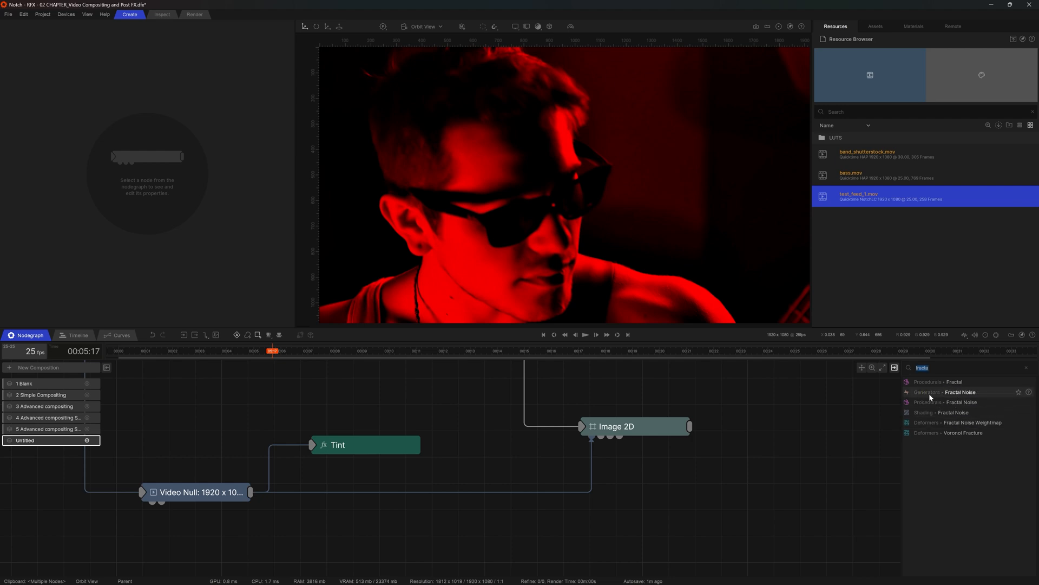
drag(935, 397, 620, 511)
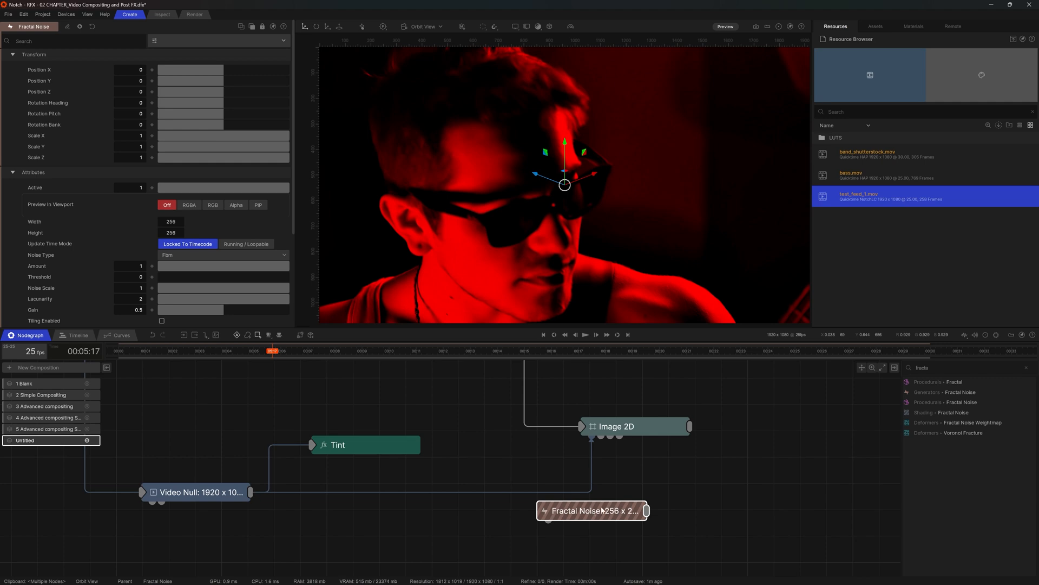
Step: Preview the Fractal Noise in RGB, set its size to 1920 x 1080, and raise its Threshold to about 0.31
click(213, 206)
click(168, 222)
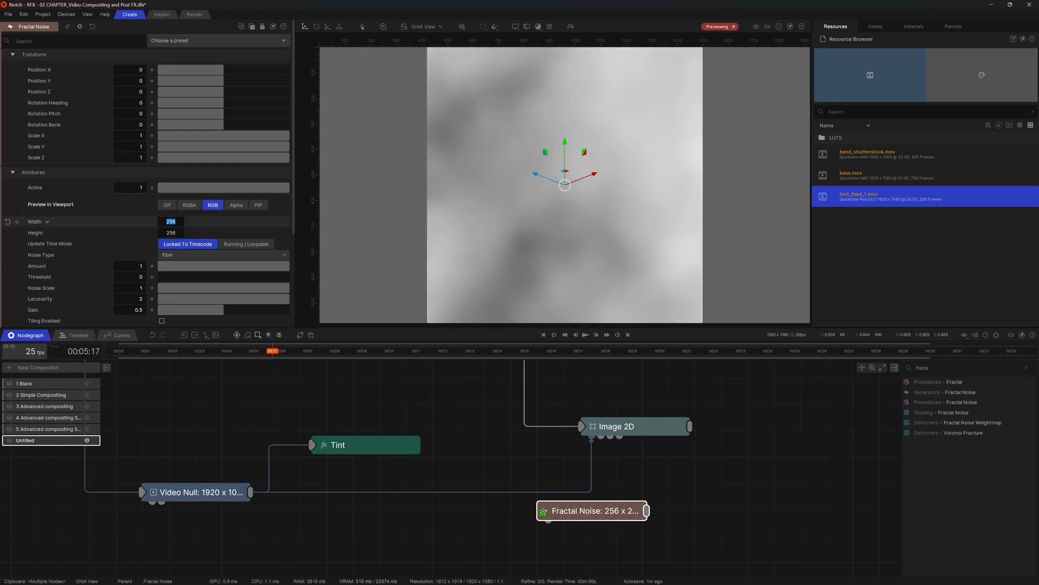
key(Tab)
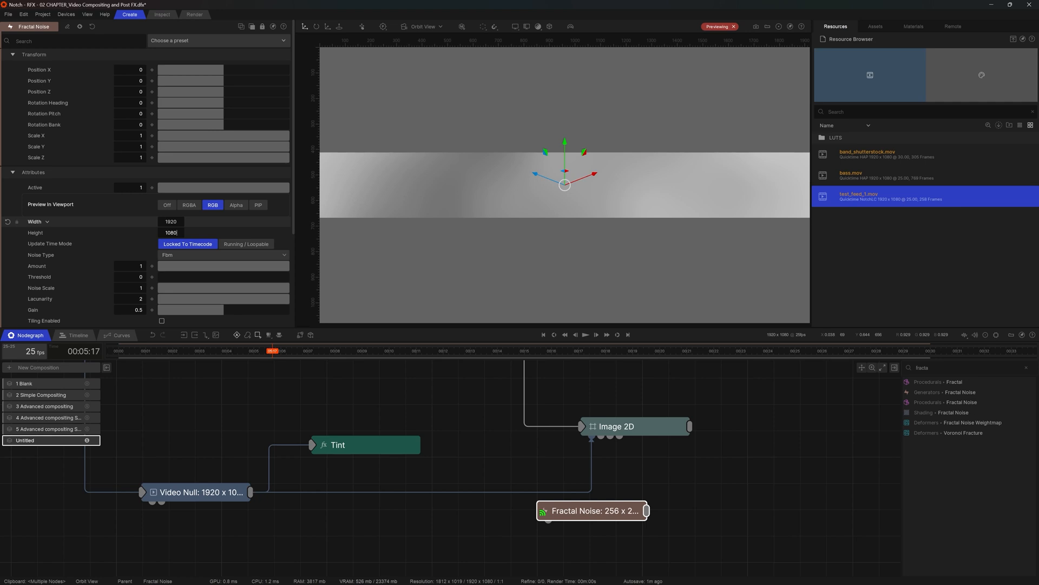
text(1080)
key(Return)
drag(165, 277, 199, 281)
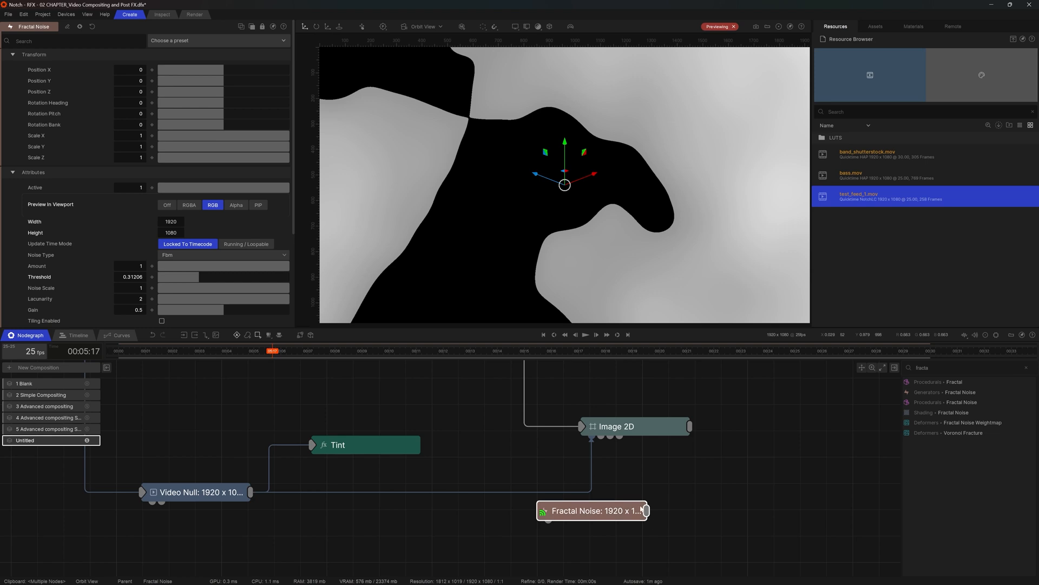
Step: Turn off the Fractal Noise preview and connect its output to the third Image 2D's Alpha Image input
click(167, 205)
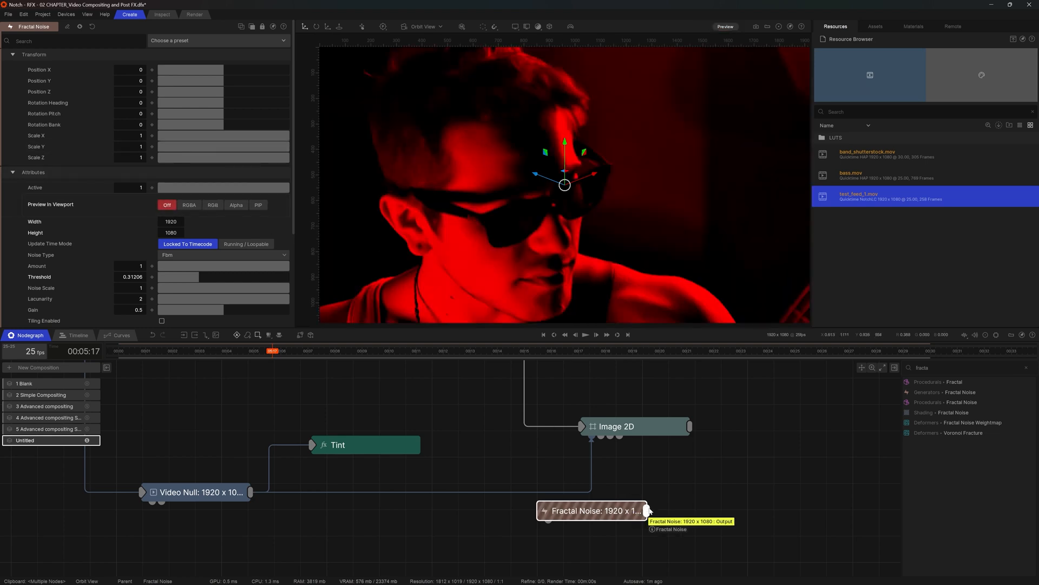
drag(646, 510, 603, 442)
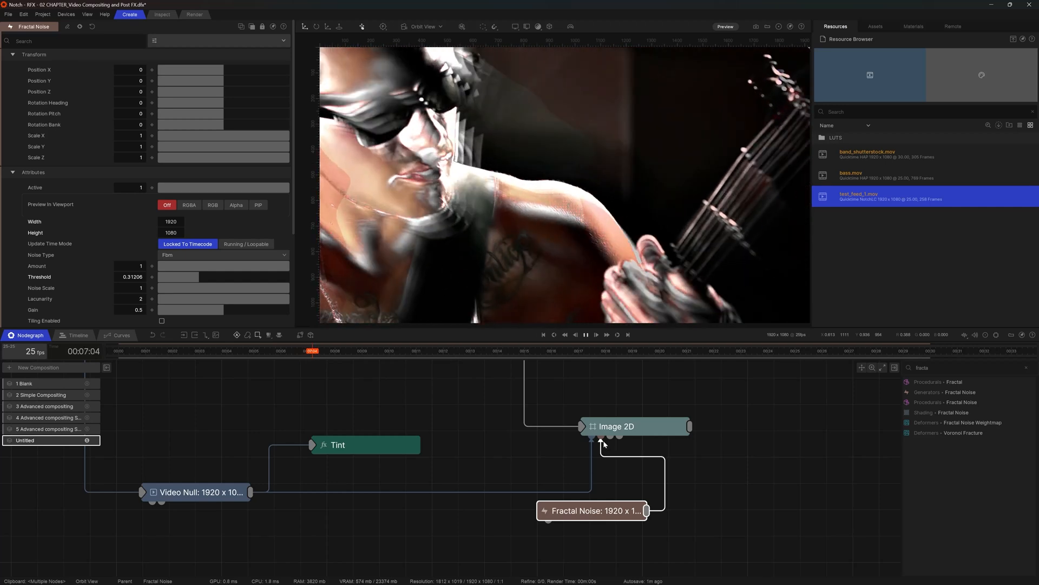
Step: Try the third Image 2D's Alpha at about 3.15 during playback, then return it to 1
click(623, 426)
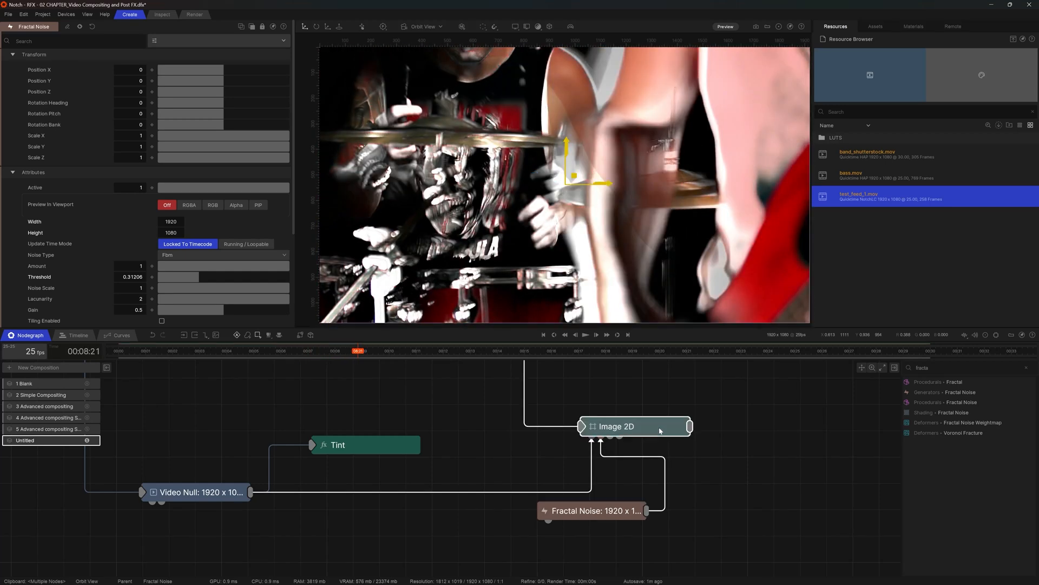
drag(248, 309, 371, 316)
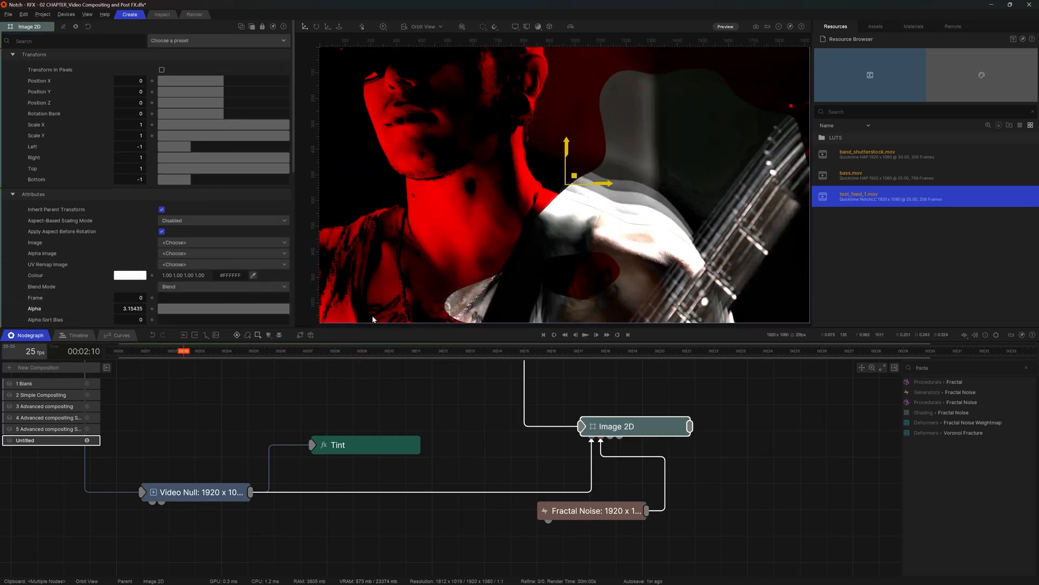
key(space)
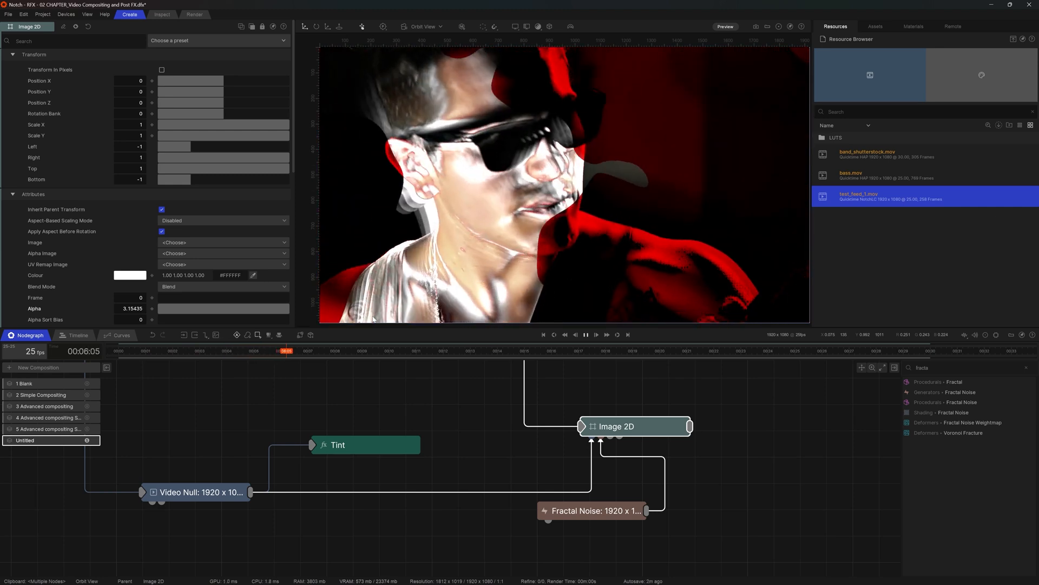
key(space)
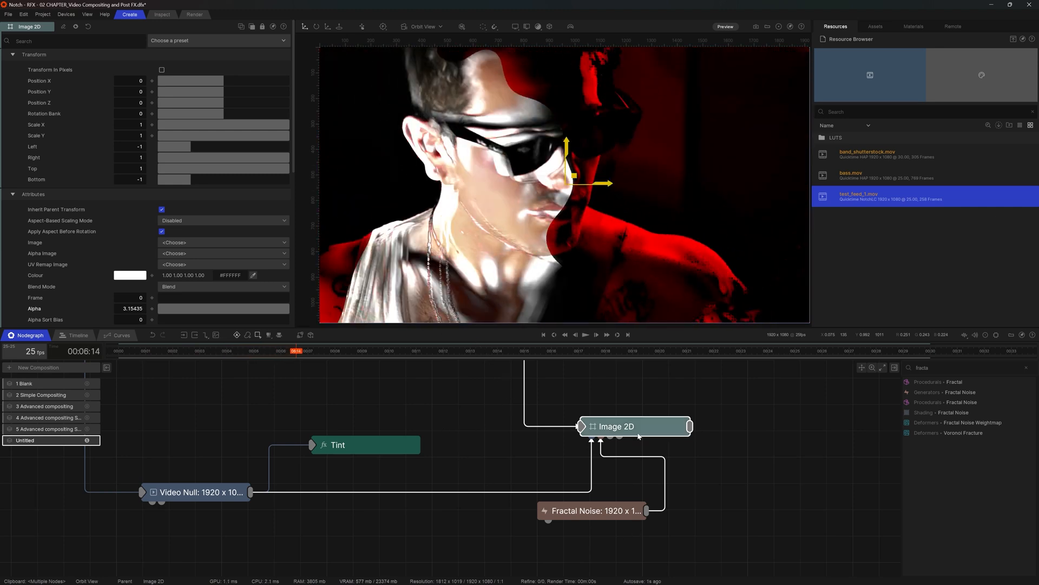
text(1)
key(Return)
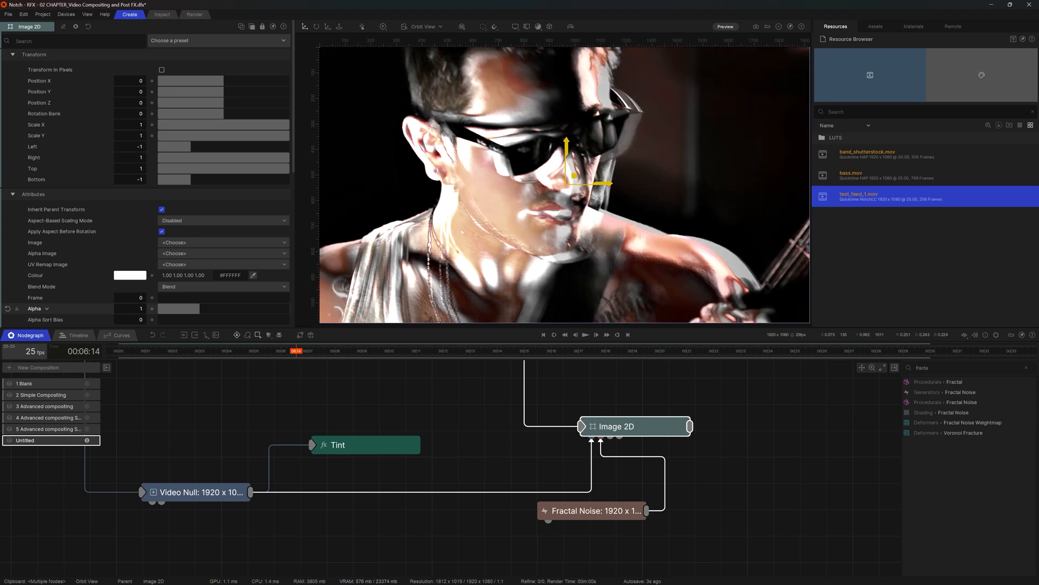
Step: Disable the Tint node and preview the fourth Video Null in RGB
click(358, 450)
middle_drag(359, 456, 462, 446)
click(295, 479)
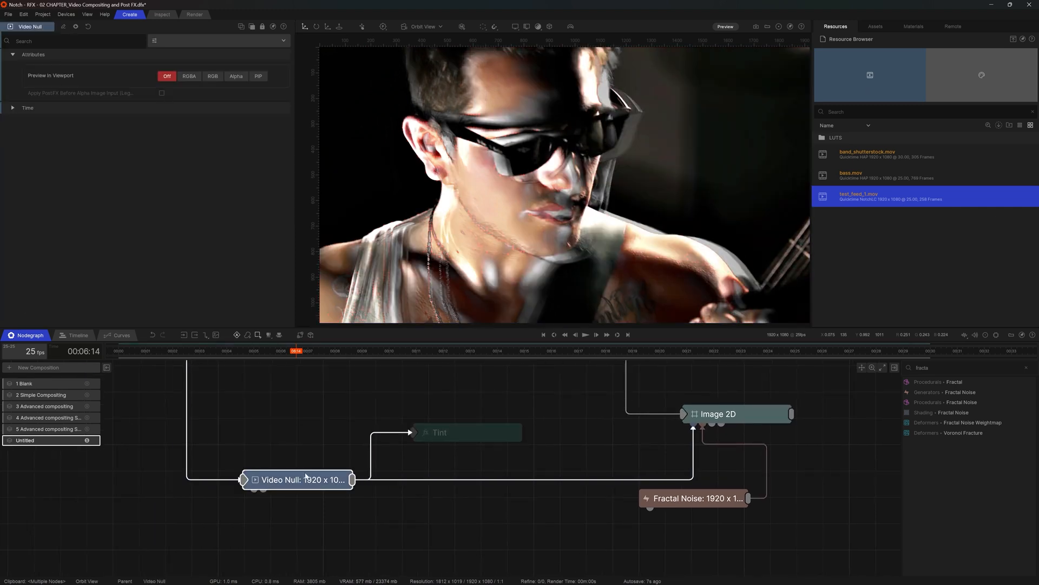
click(213, 76)
middle_drag(452, 485, 481, 475)
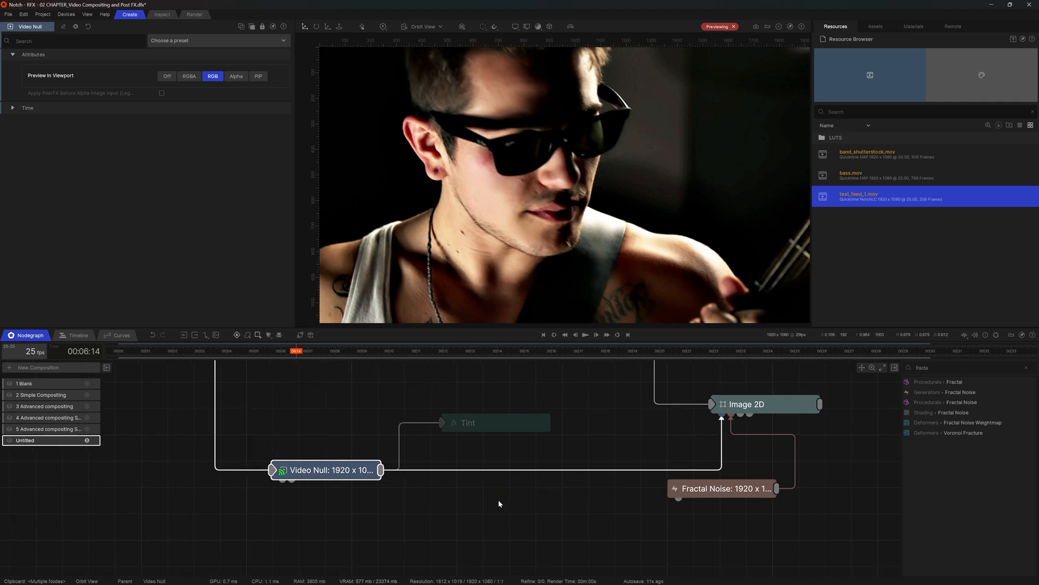
Step: Add a Kuwahara Filter Post-FX, connect it to the fourth Video Null, and set its Radius to about 14.5
key(ctrl+space)
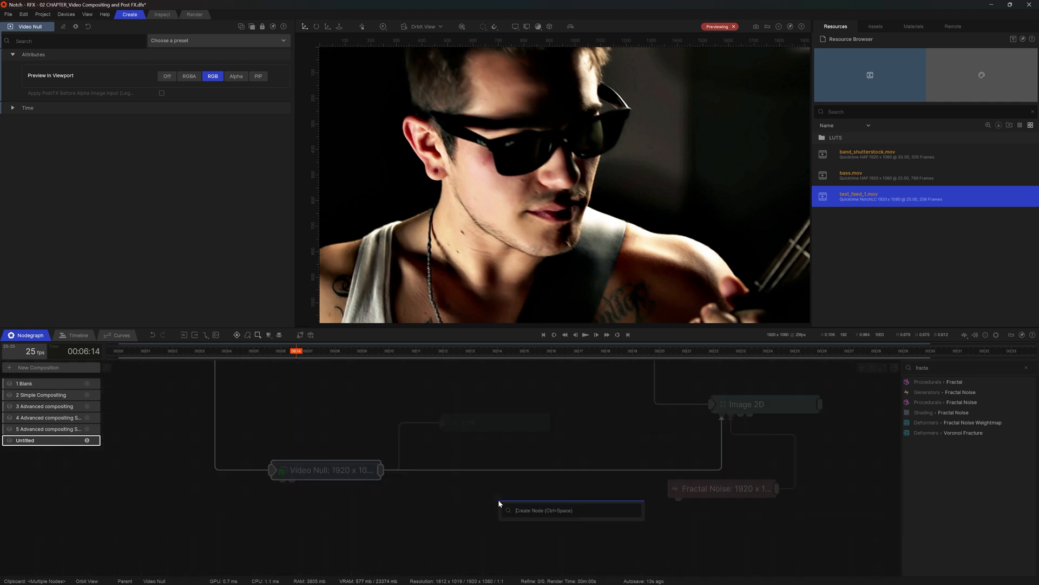
text(kuwa)
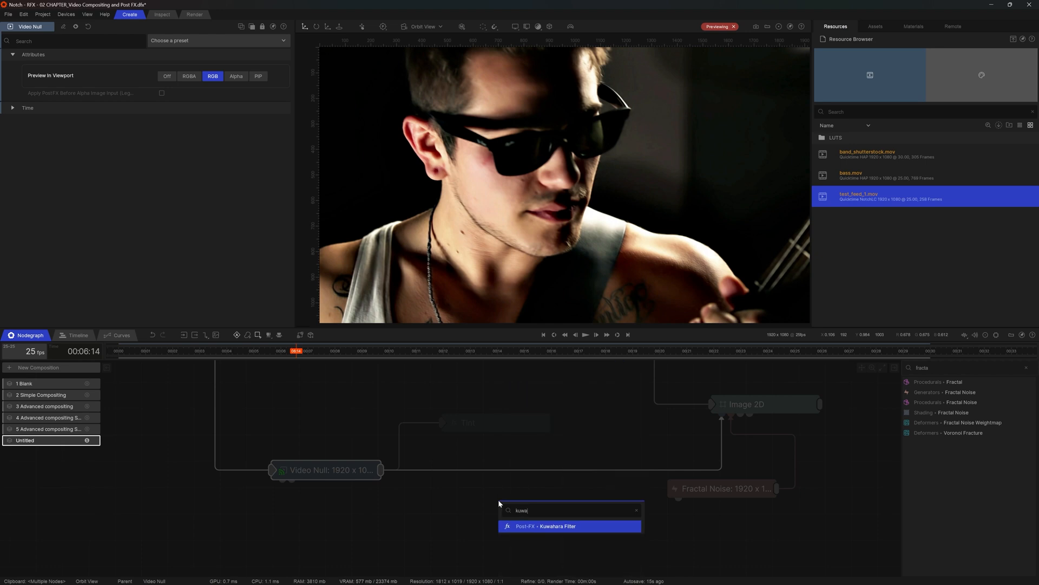
click(543, 525)
drag(380, 470, 499, 526)
drag(174, 136, 218, 143)
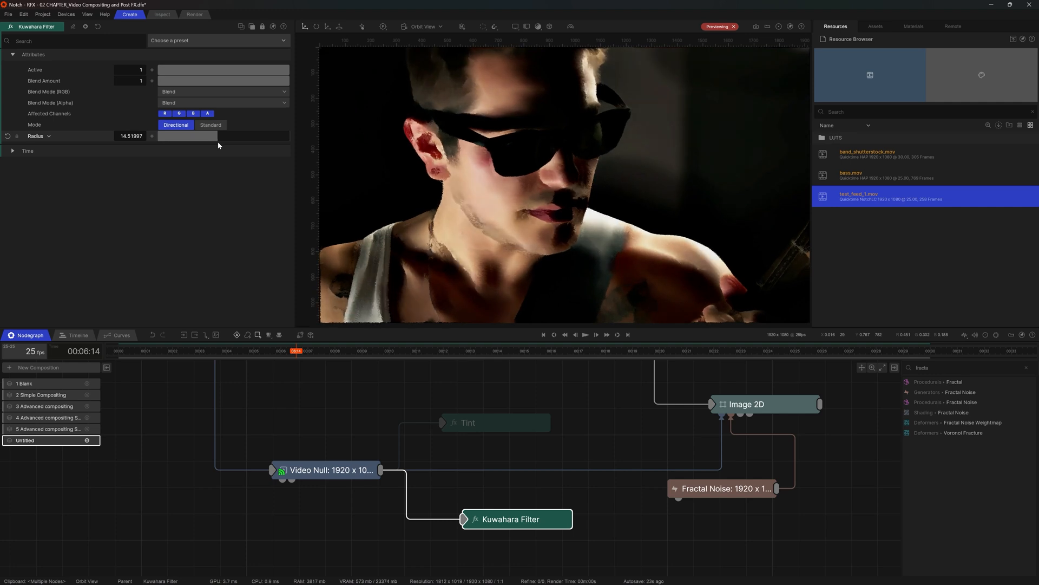
Step: Play back the Kuwahara-filtered branch, turn off the Video Null's preview, and stop playback on the full composite
key(space)
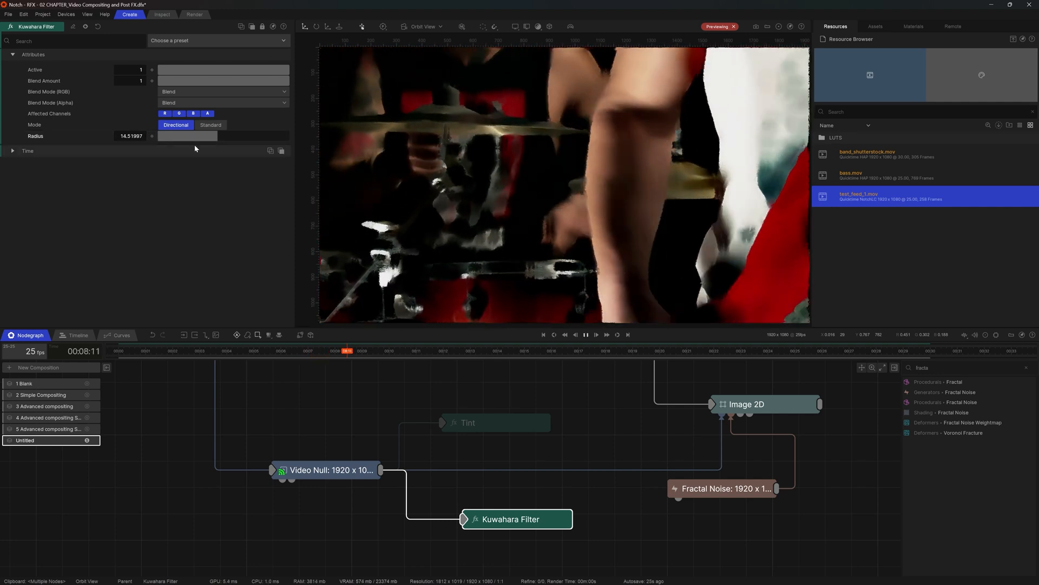
click(350, 471)
click(171, 75)
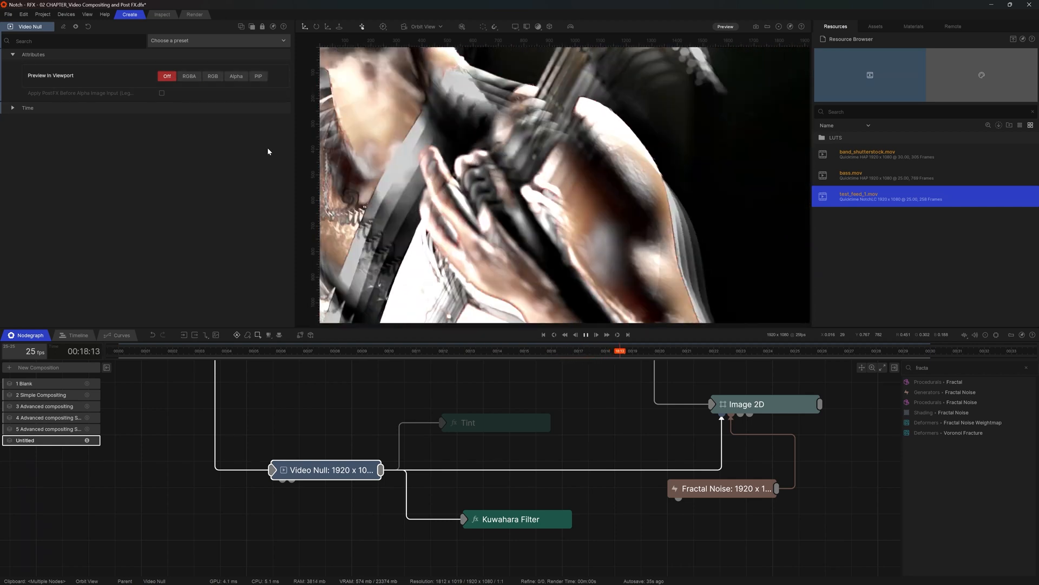
key(space)
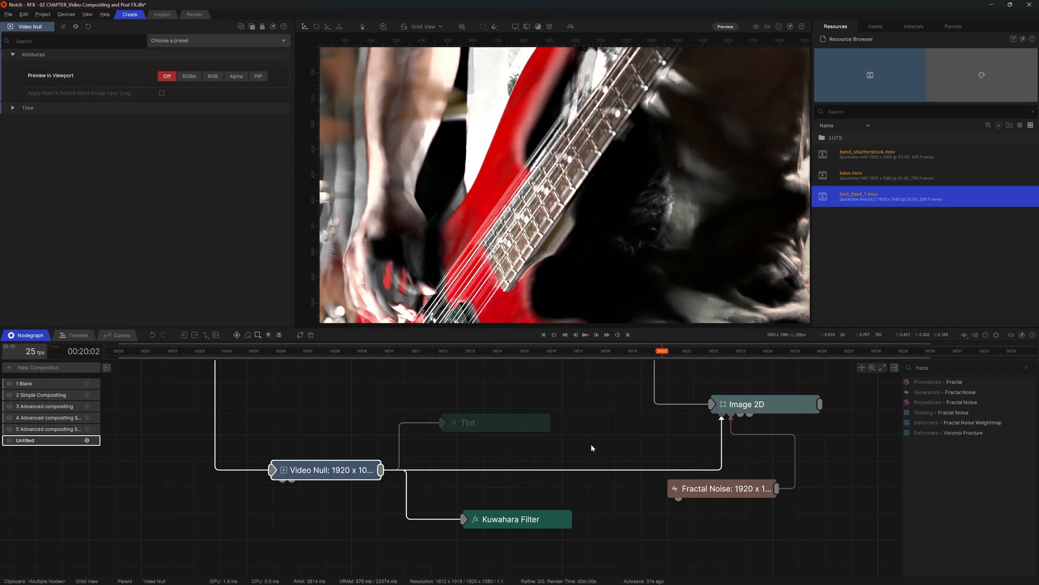
Step: Shift the Composite Sources node slightly away from its Video Nulls to make room, and leave the root selected
scroll(590, 439, down, 3)
middle_drag(591, 437, 551, 468)
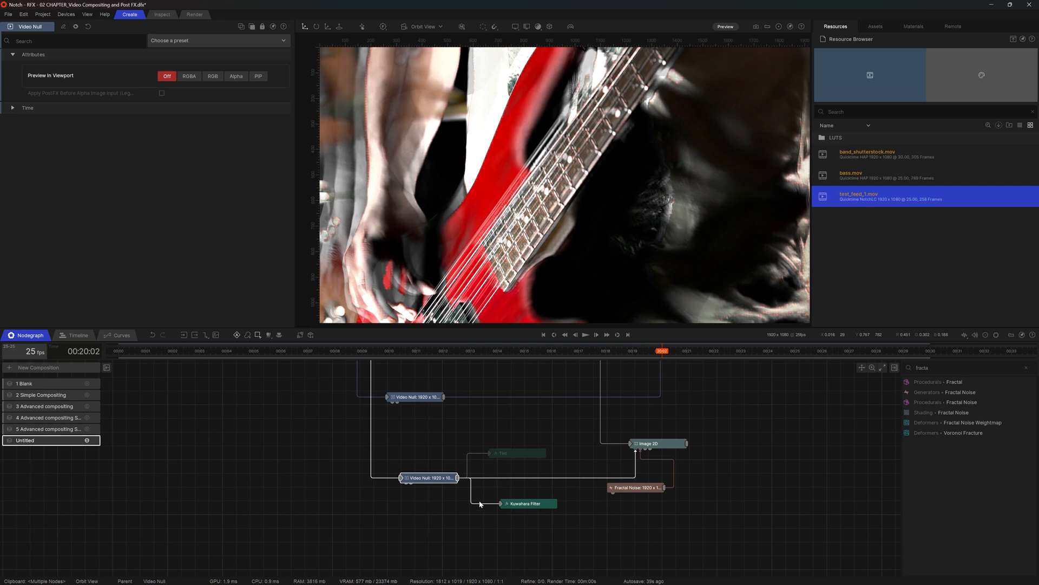
middle_drag(433, 482, 483, 549)
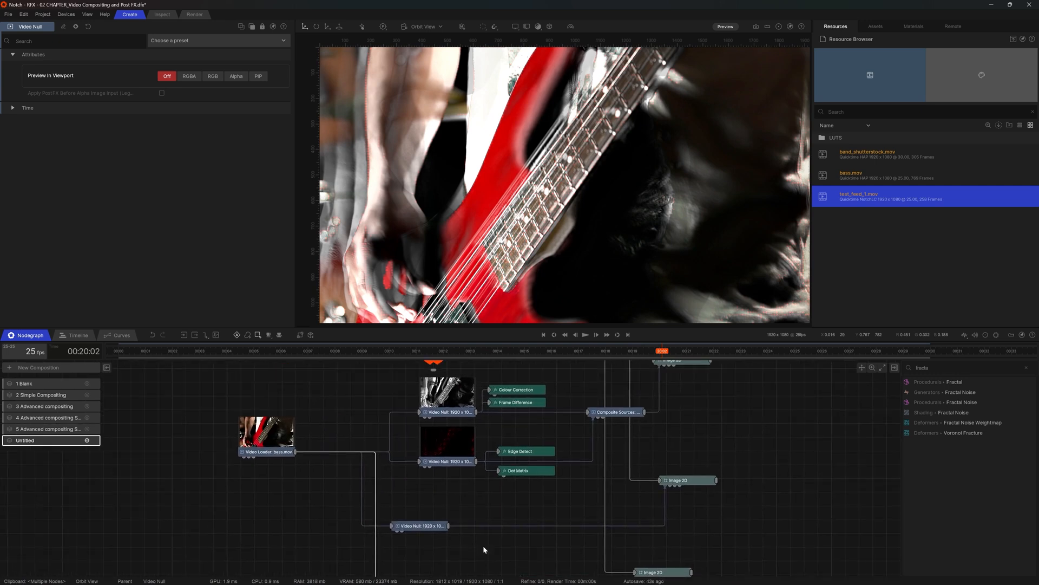
middle_drag(637, 417, 615, 457)
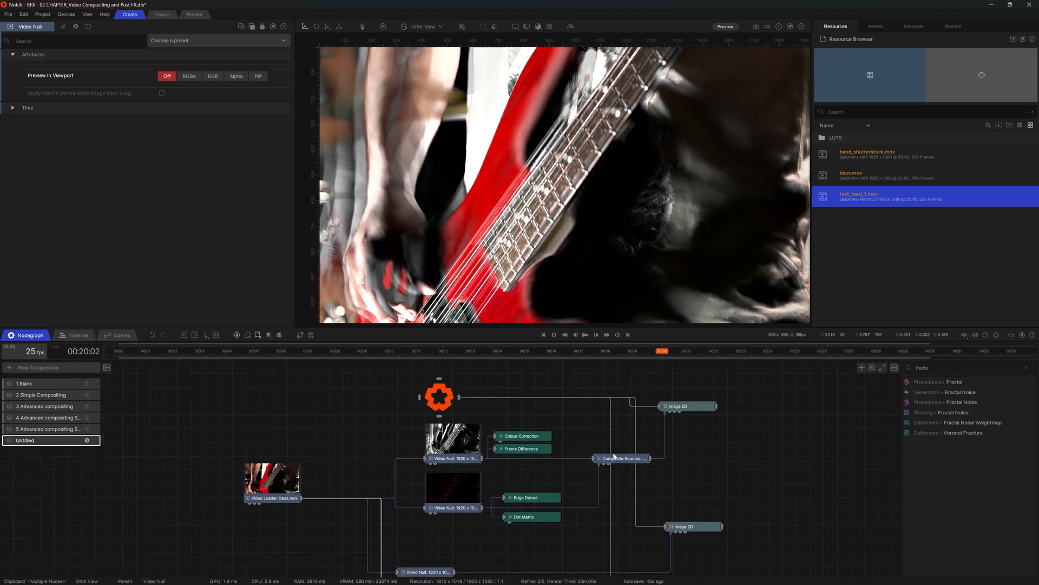
middle_drag(570, 424, 508, 466)
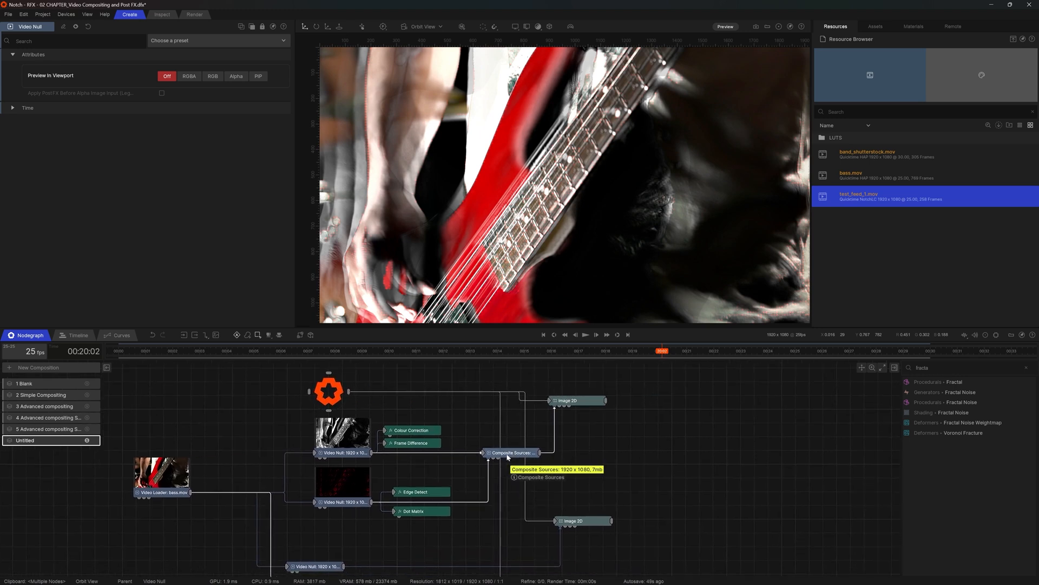
drag(511, 453, 532, 453)
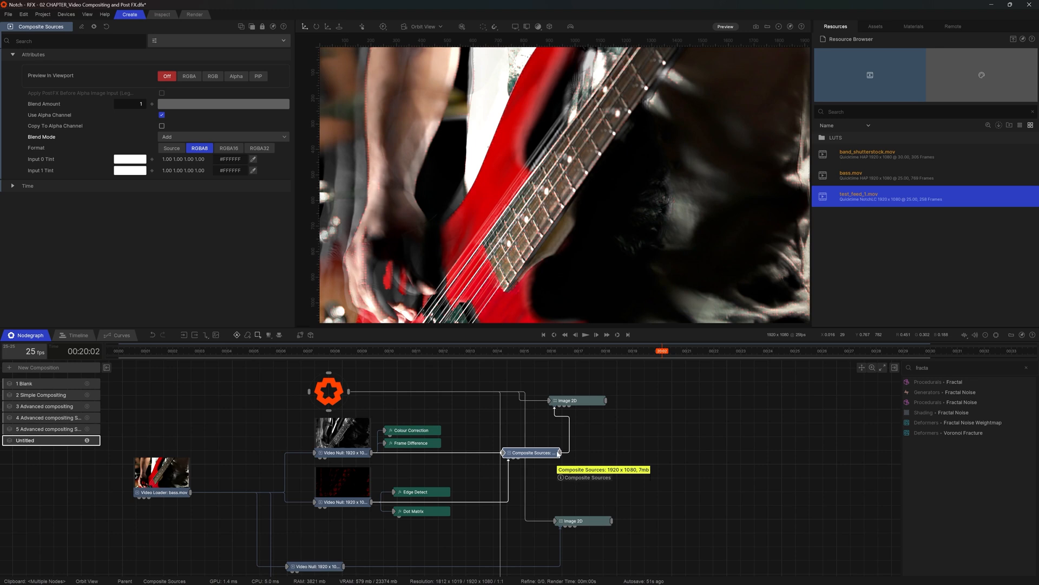
click(230, 454)
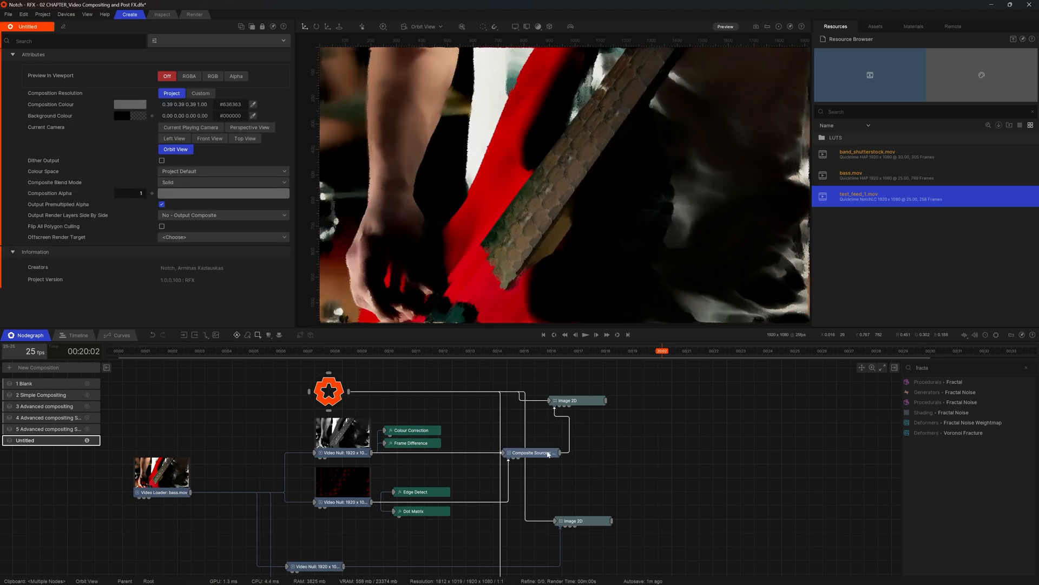
Step: Add a Motion Datamosh Post-FX to the Composite Sources node, preview it in playback, and enable its Use Scene Motion Vectors option
click(1025, 368)
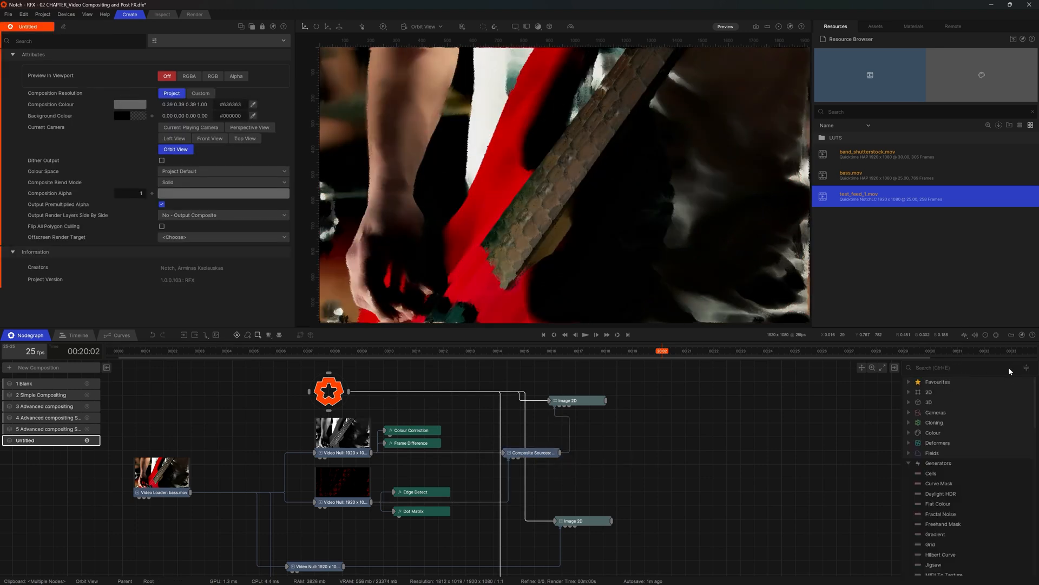
text(data)
drag(964, 382, 609, 455)
key(space)
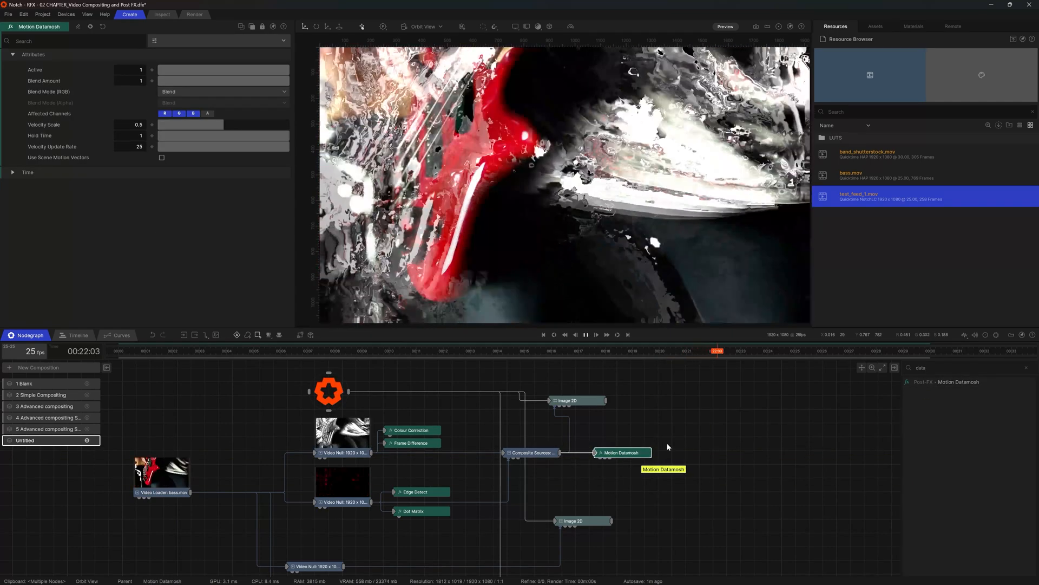
key(space)
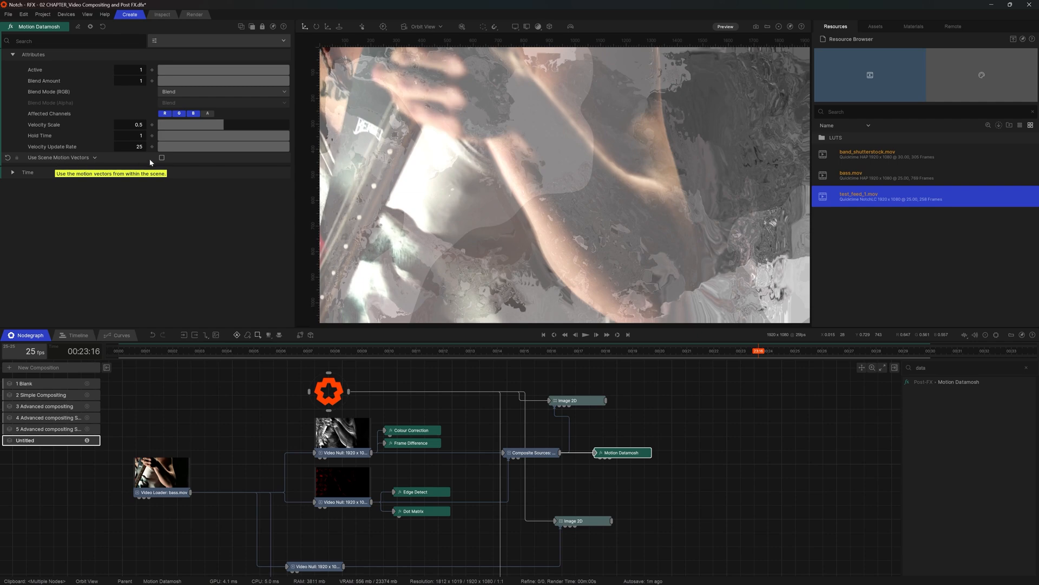
click(162, 158)
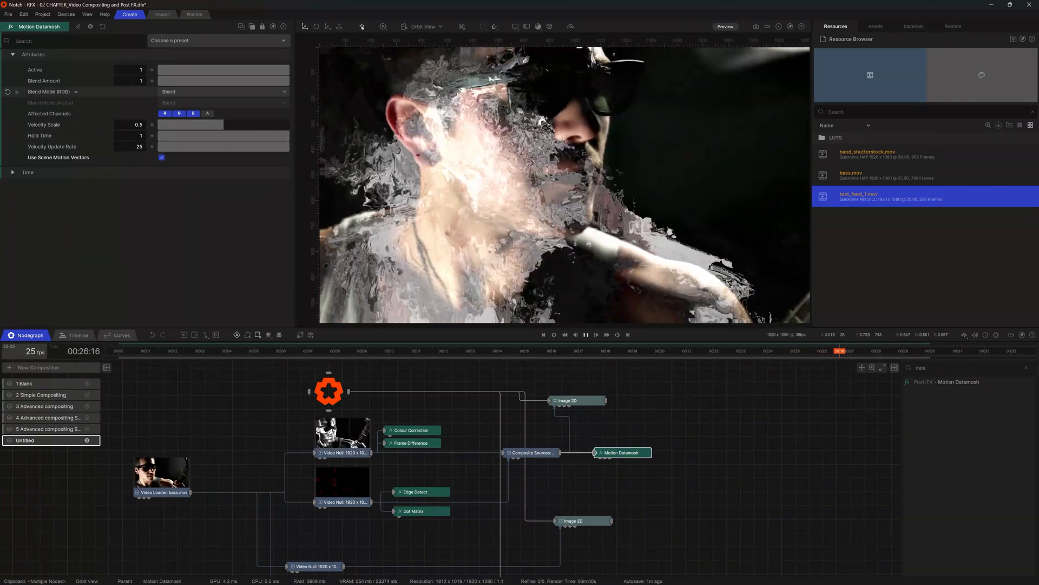
Step: Compare the Motion Datamosh's RGB blend modes during playback, from Additive to Pre-Mul Blend, and settle on Screen
click(195, 94)
key(Down)
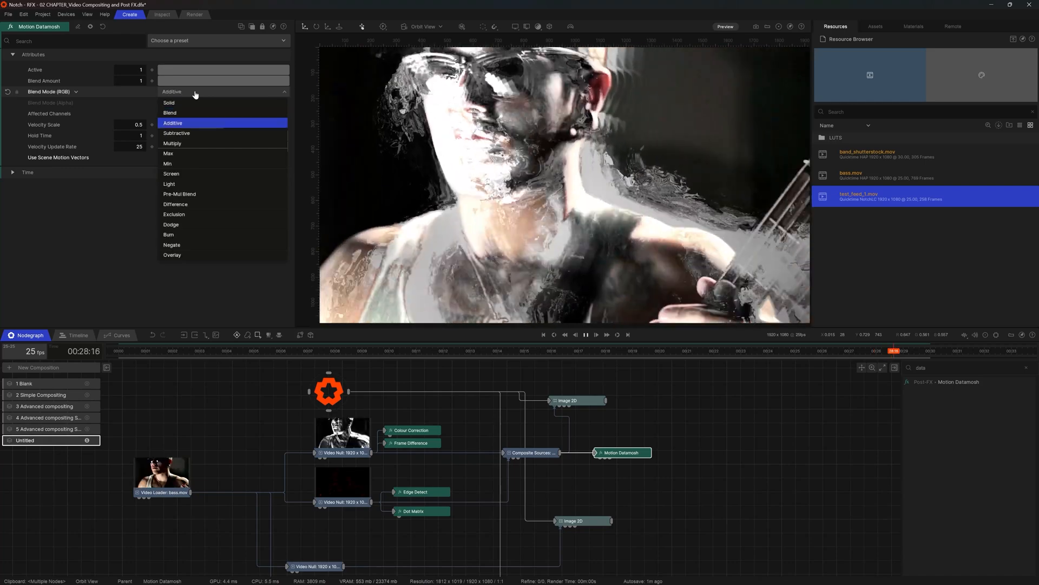
key(Down)
key(Down)
key(Down)
key(Down)
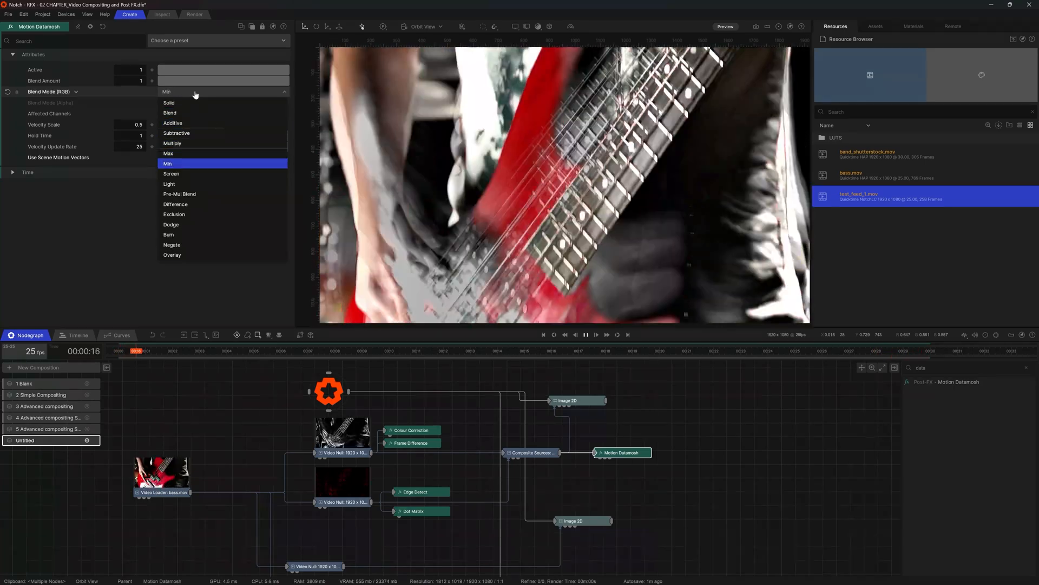
key(Down)
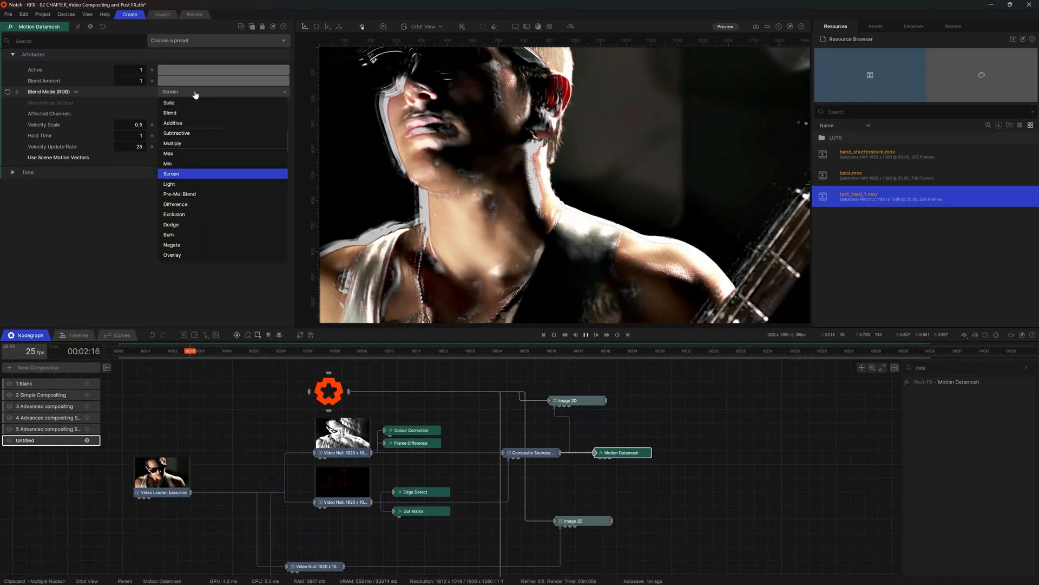
key(Down)
key(Down)
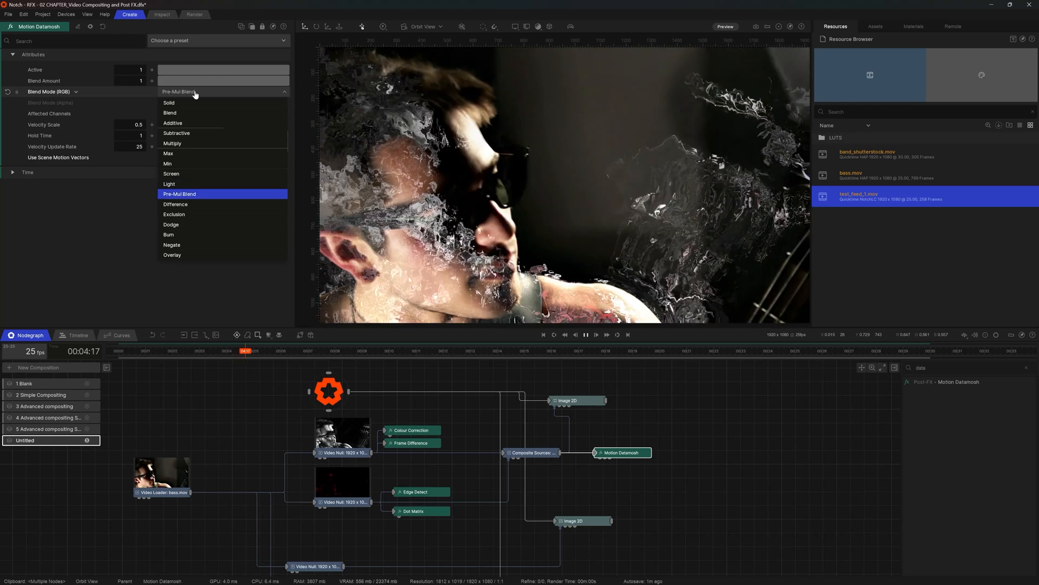
key(Up)
key(Up)
key(Up)
key(Up)
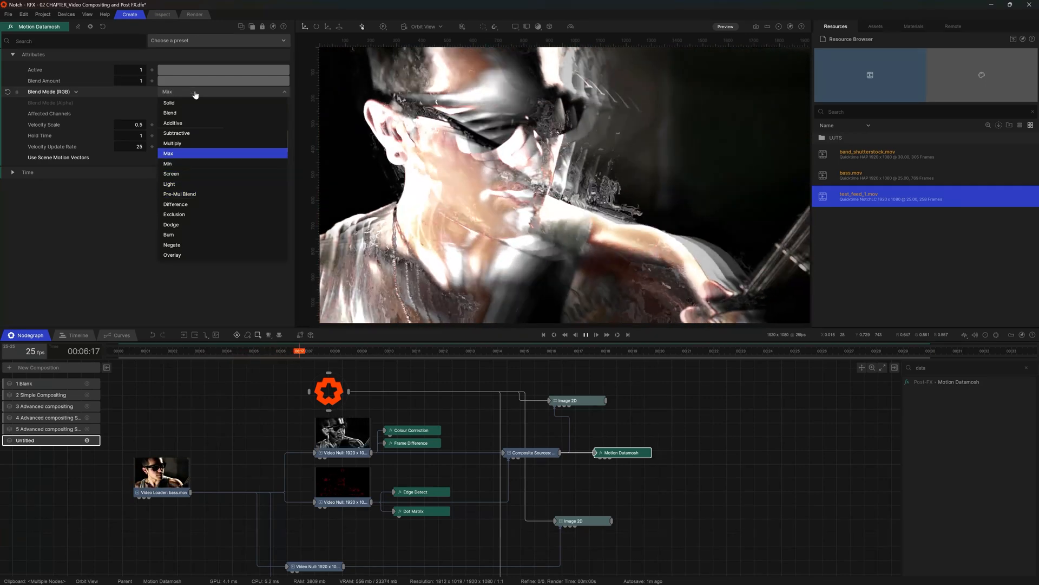
key(Down)
key(Down)
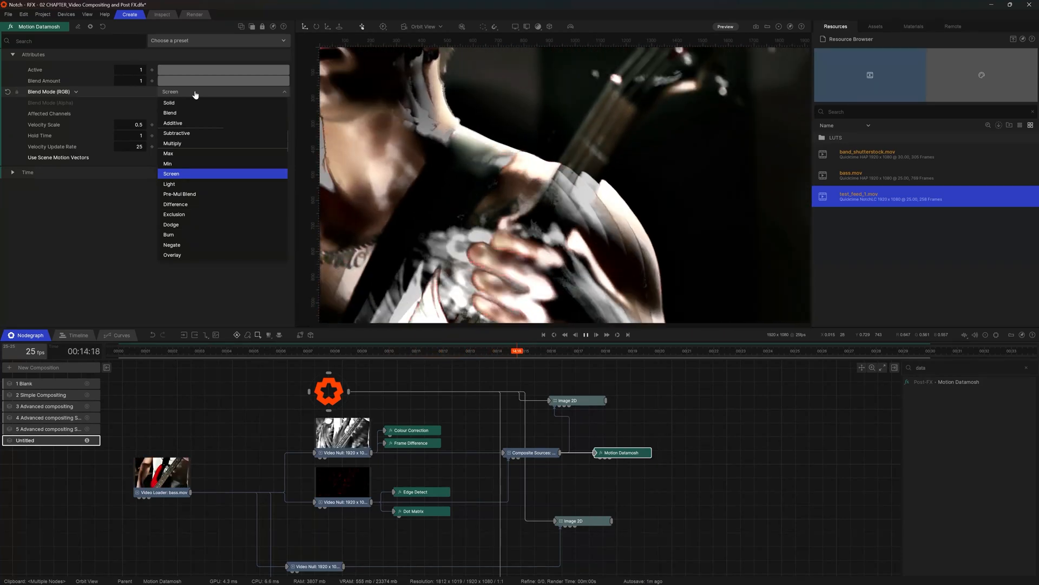
click(195, 95)
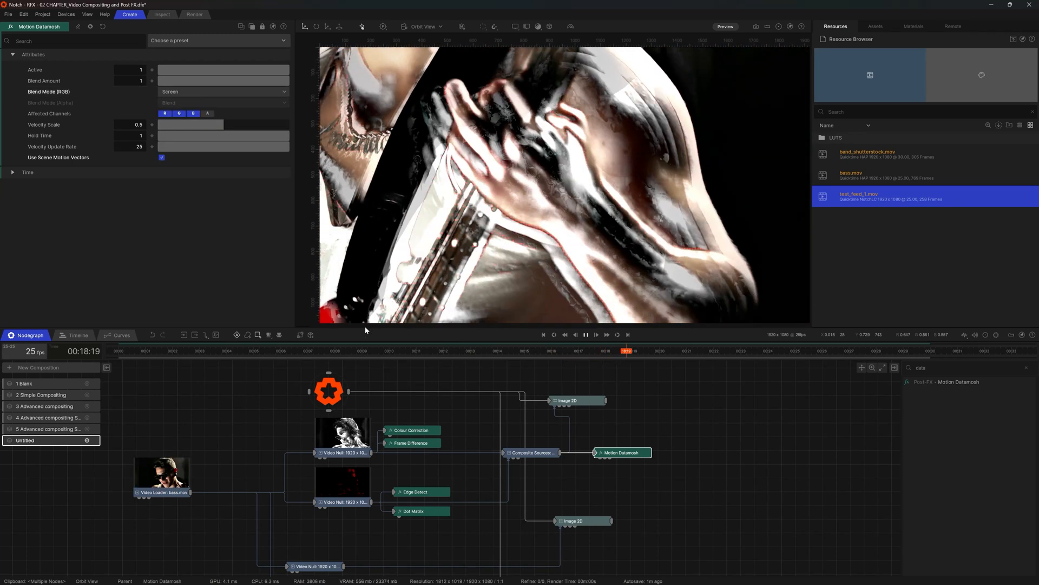
Step: Expand the LUTS resource folder and import all .cube files from Essential Course > 00 Assets > LUTS into the Resource Browser
click(838, 139)
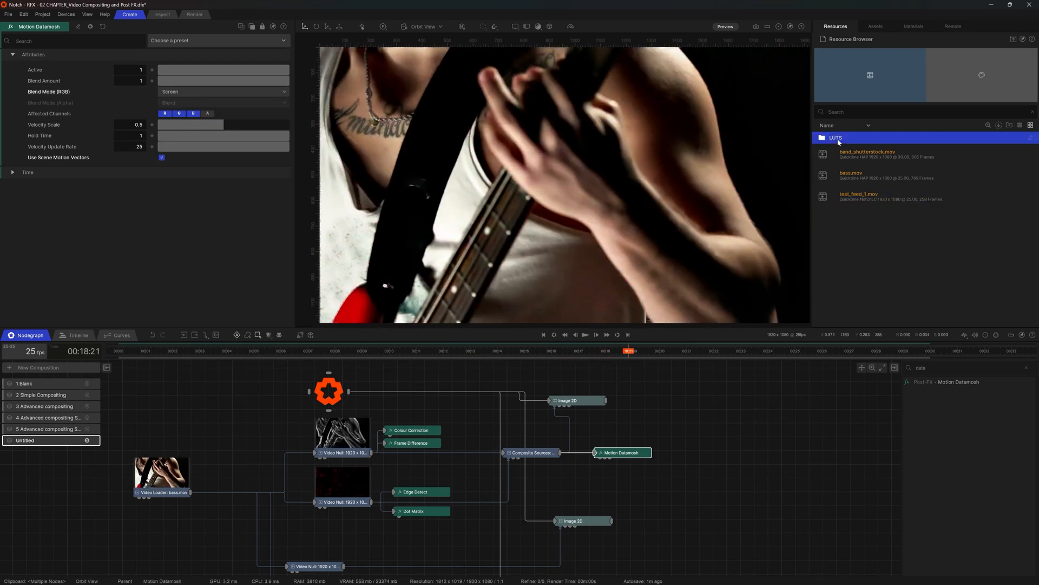
double_click(837, 140)
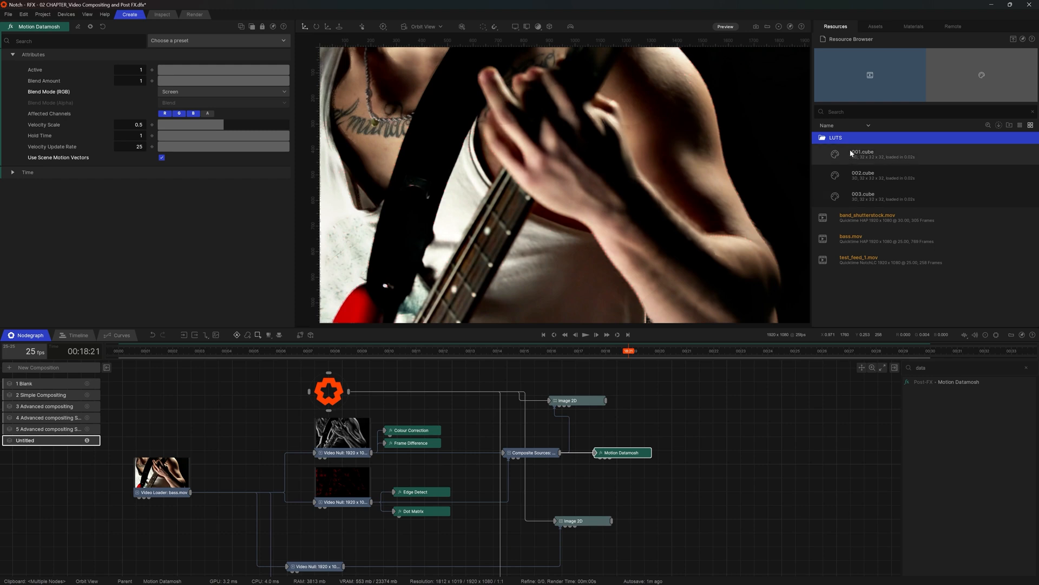
key(super+e)
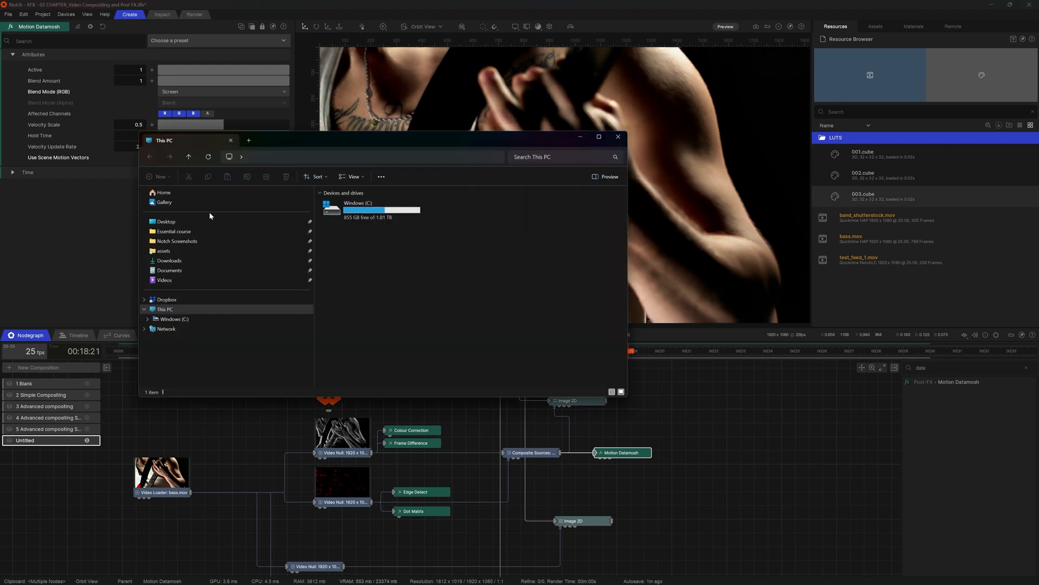
double_click(354, 216)
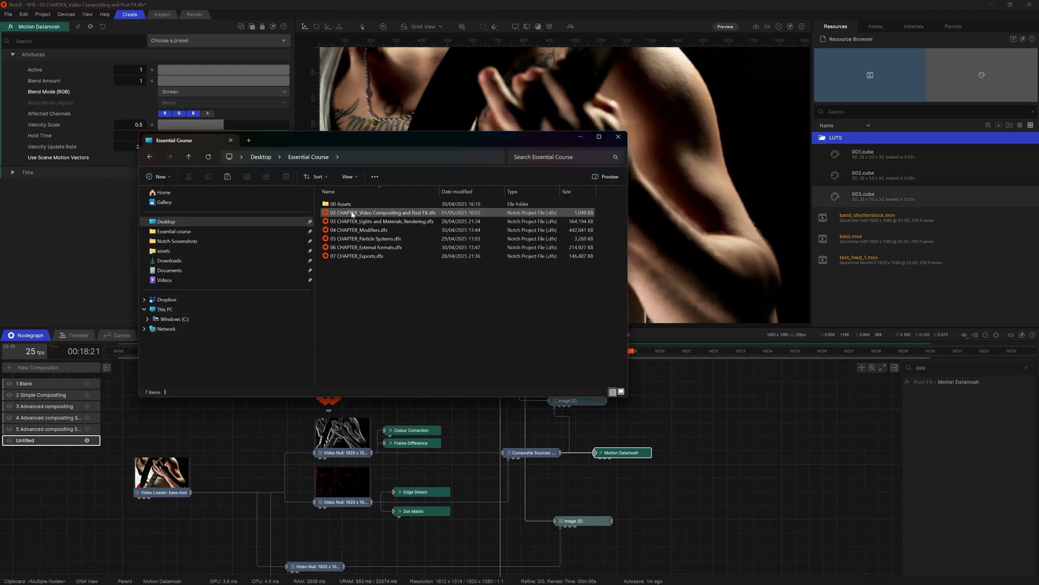
double_click(343, 205)
double_click(338, 221)
drag(356, 341, 346, 207)
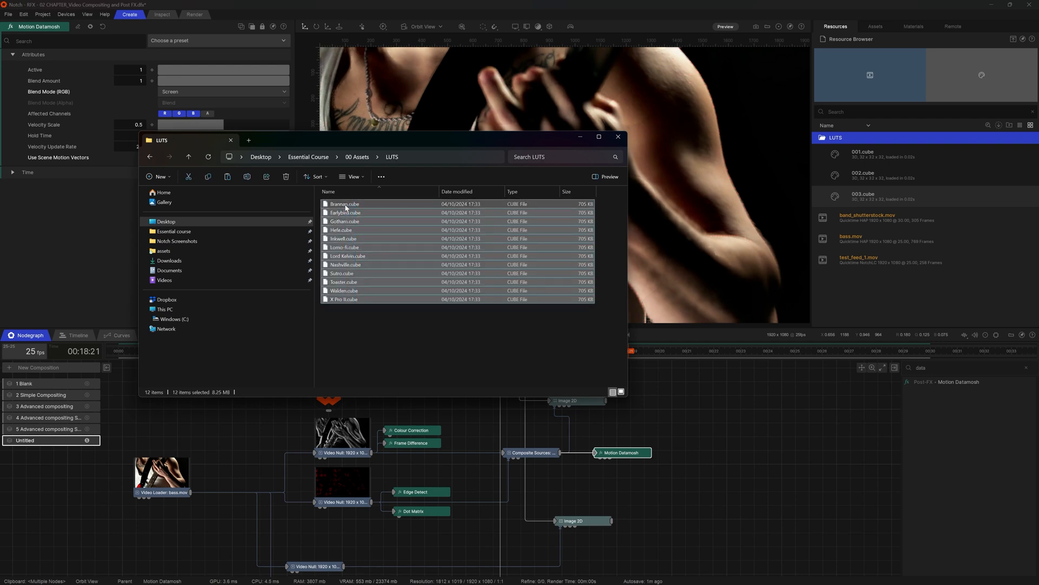
drag(904, 314, 904, 313)
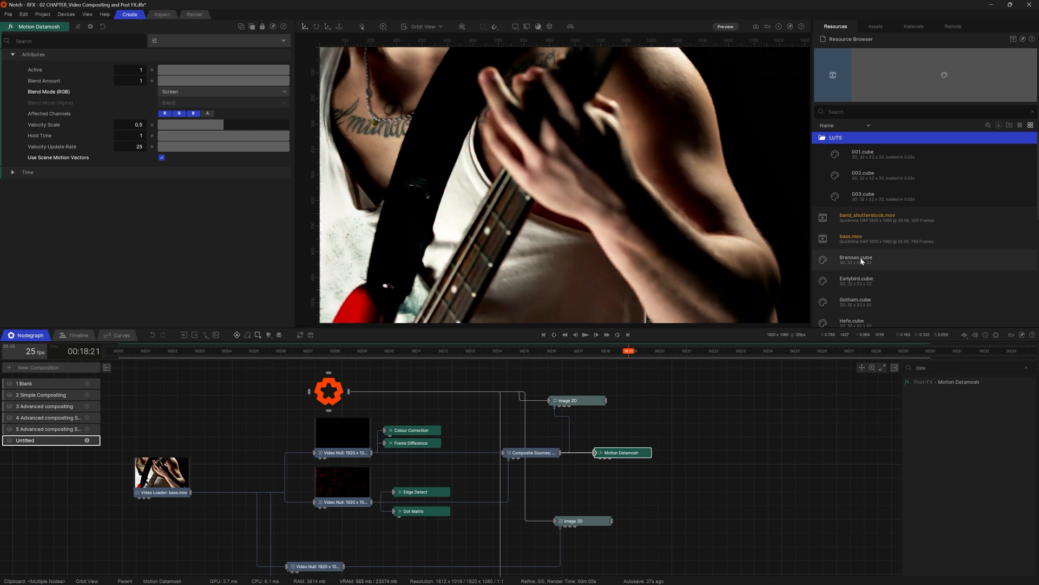
Step: Add 001.cube to the nodegraph as an Apply Colour LUT node, connect it to the root, and start playback
click(837, 153)
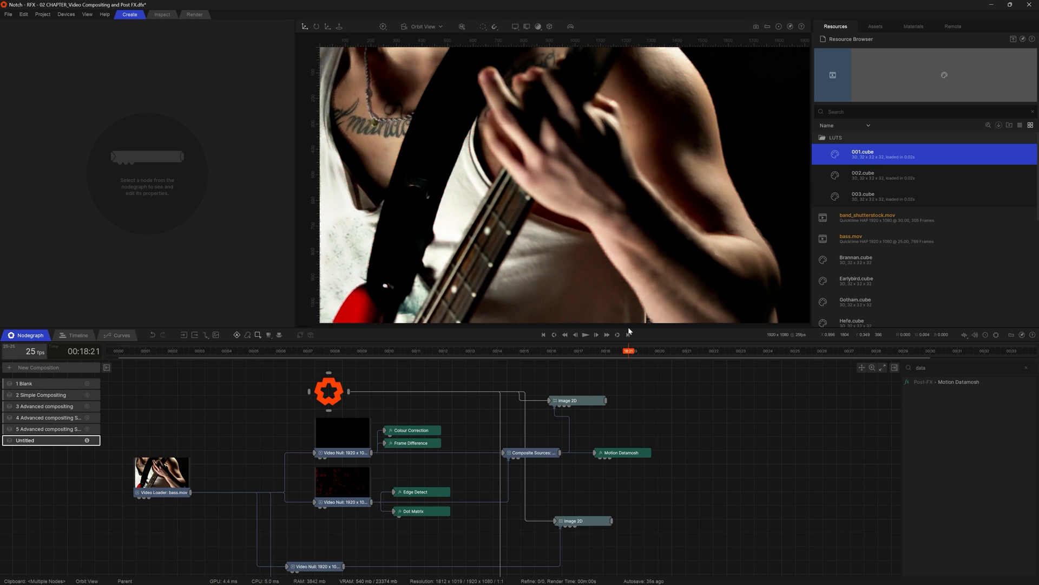
drag(629, 331, 437, 378)
drag(351, 394, 642, 375)
key(space)
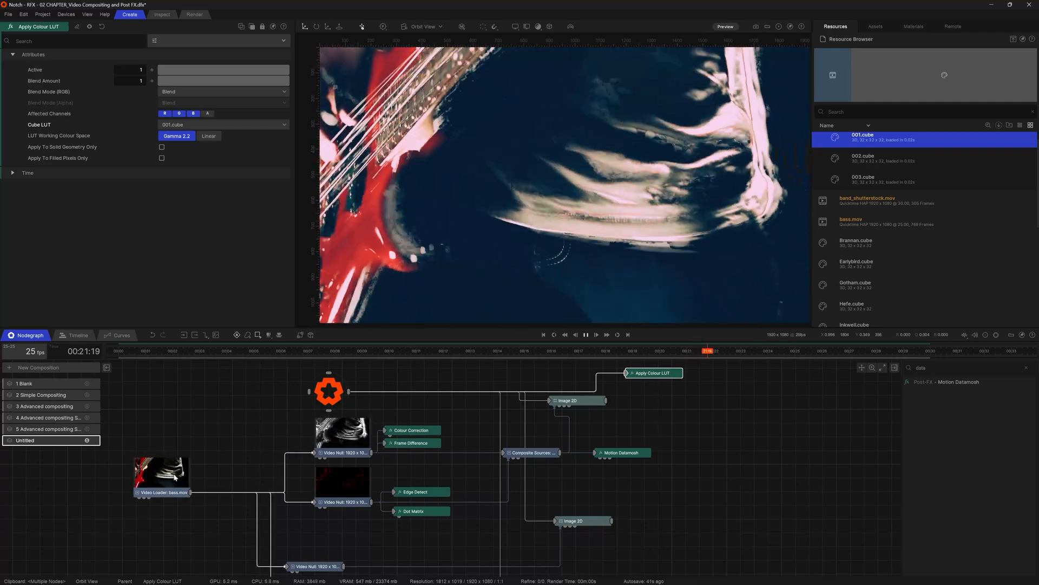
Step: Try band_shutterstock.mov as the Video Loader's video during playback, then return it to bass.mov
click(172, 480)
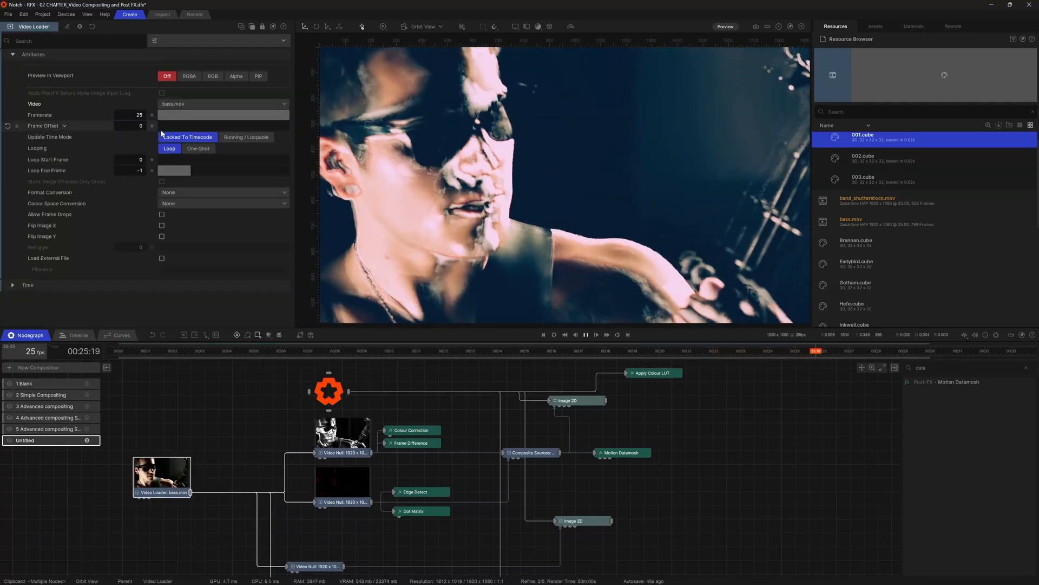
click(184, 105)
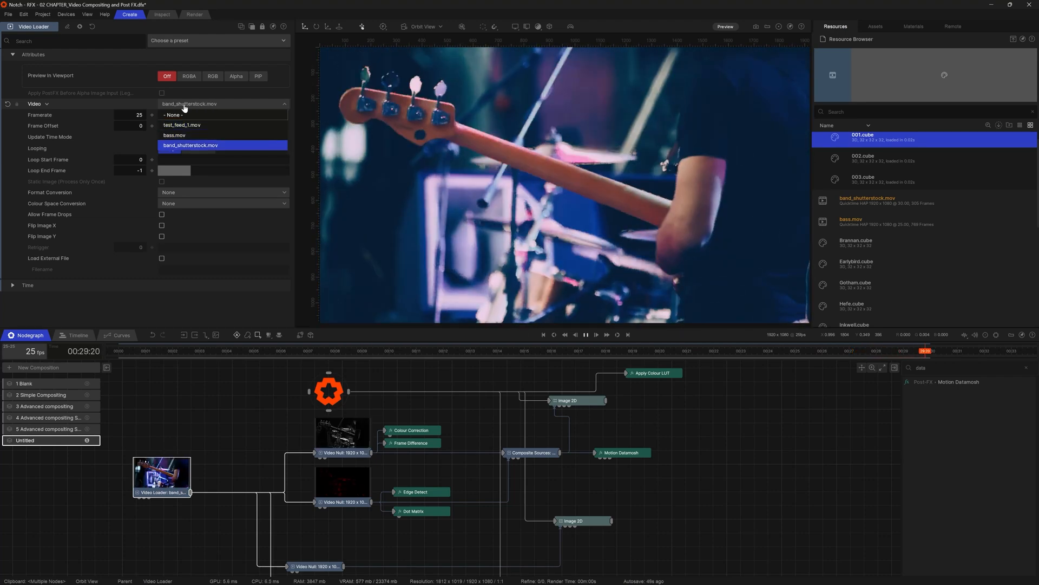
click(184, 105)
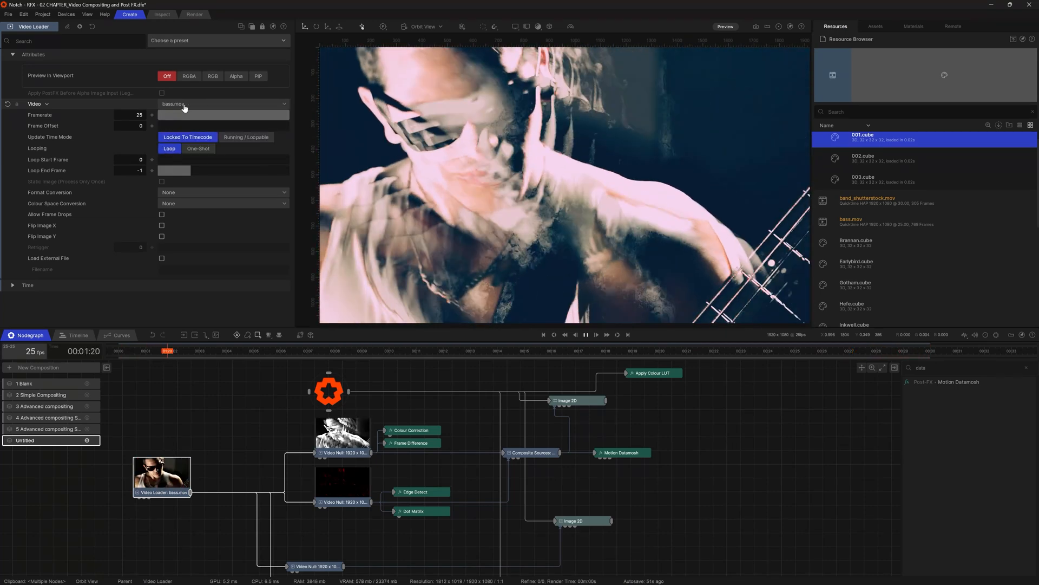
Step: Compare the Apply Colour LUT node's available Cube LUTs during playback, down to Hefe.cube and back to 001.cube, and settle on 002.cube
drag(667, 426, 662, 373)
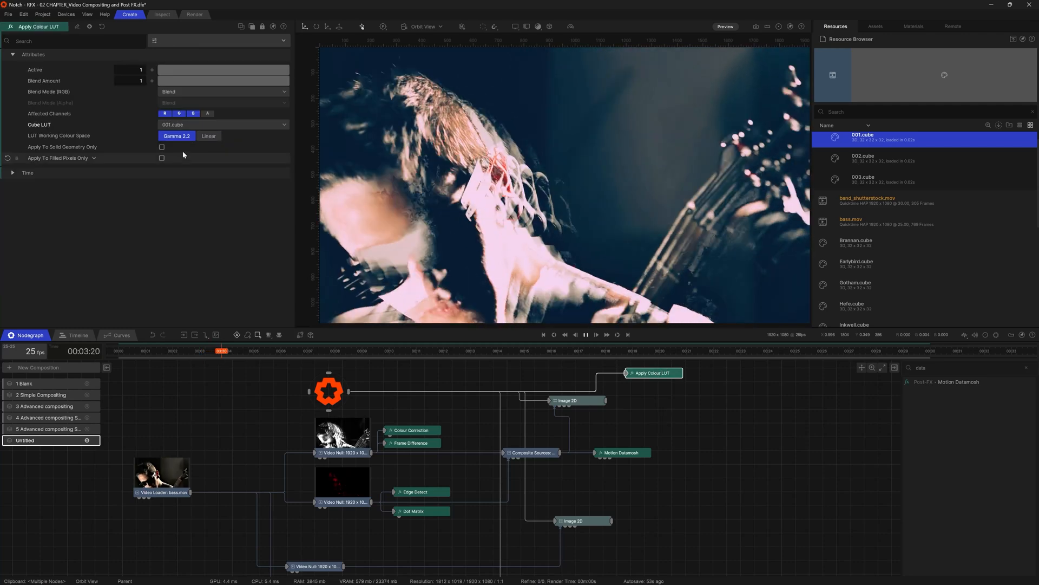
click(171, 128)
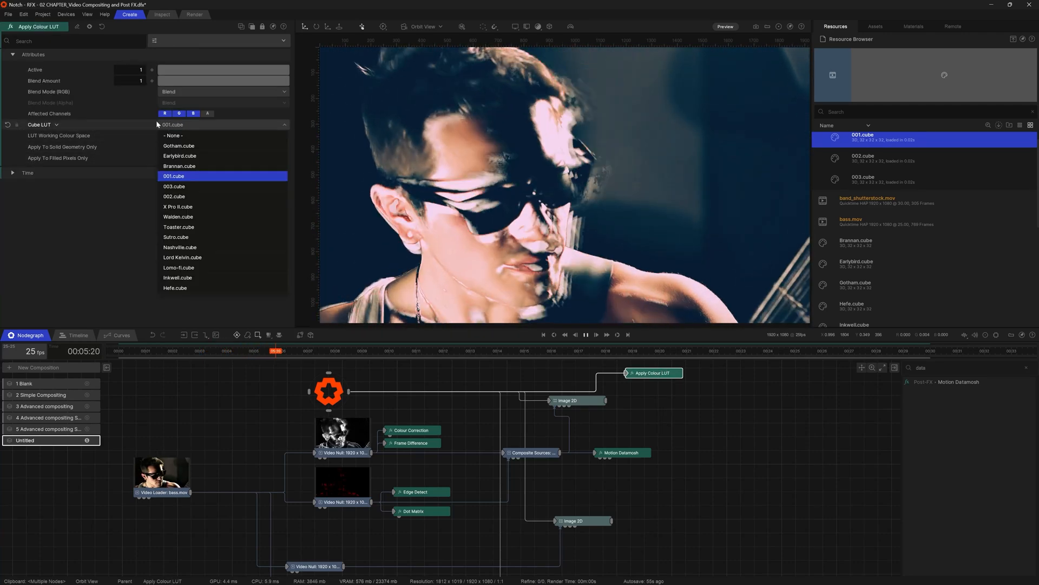
key(Down)
key(Down)
key(Down)
key(Down)
key(Down)
key(Down)
key(Down)
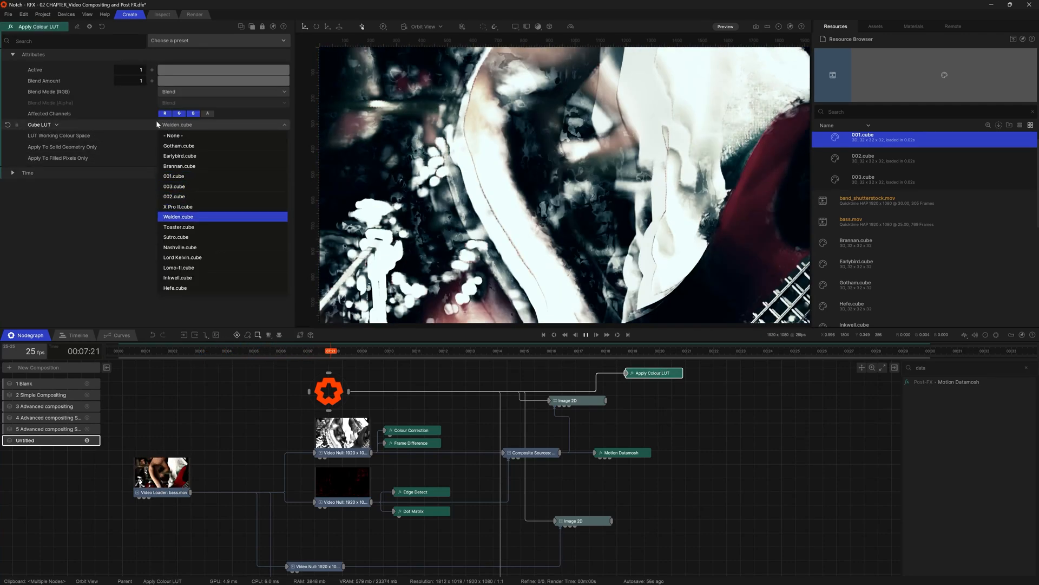
key(Down)
key(Down)
key(Down)
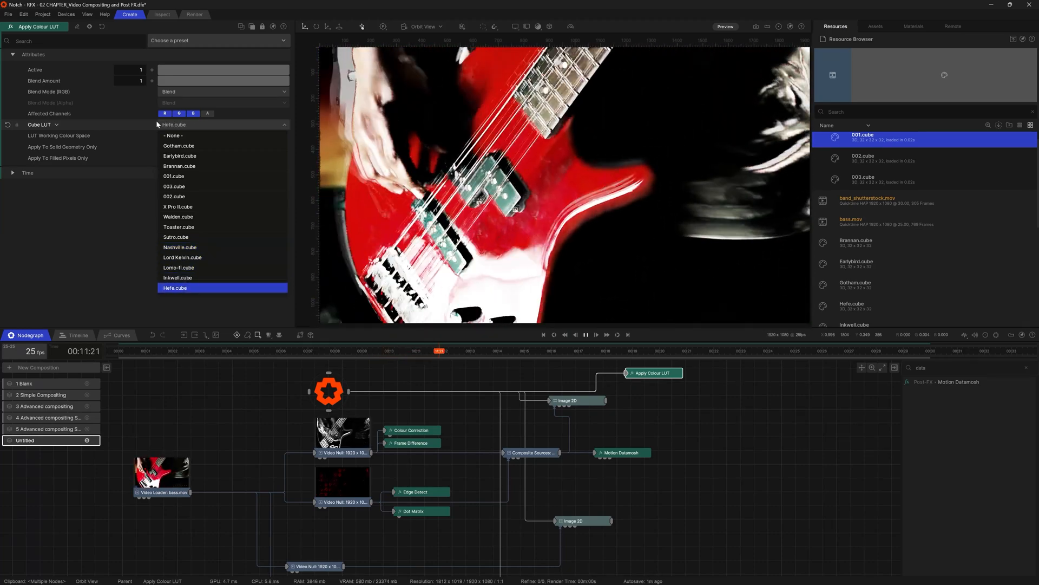
key(Down)
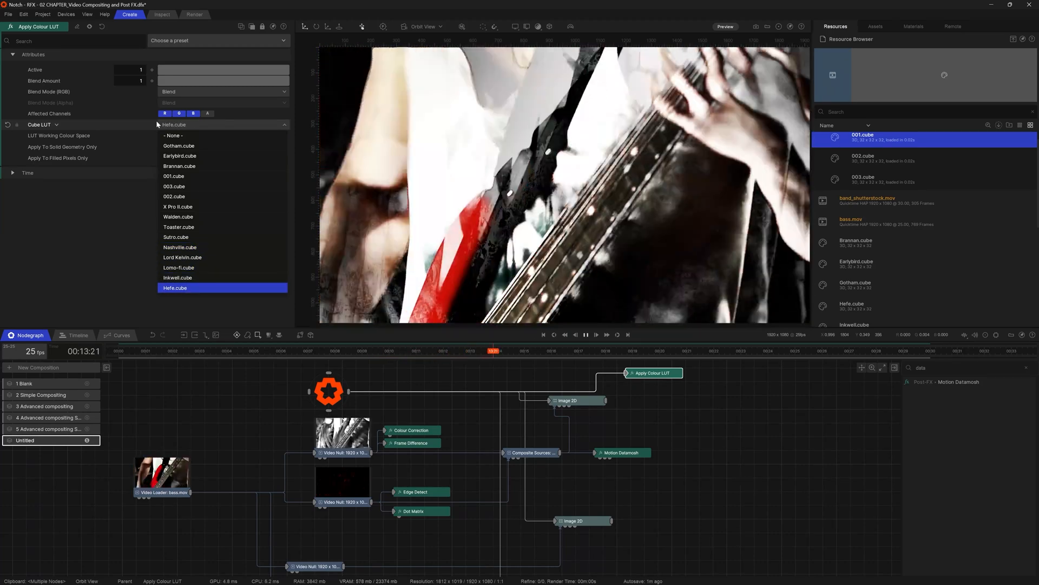
key(Up)
key(Up)
key(Up)
key(Up)
key(Up)
key(Up)
key(Up)
key(Up)
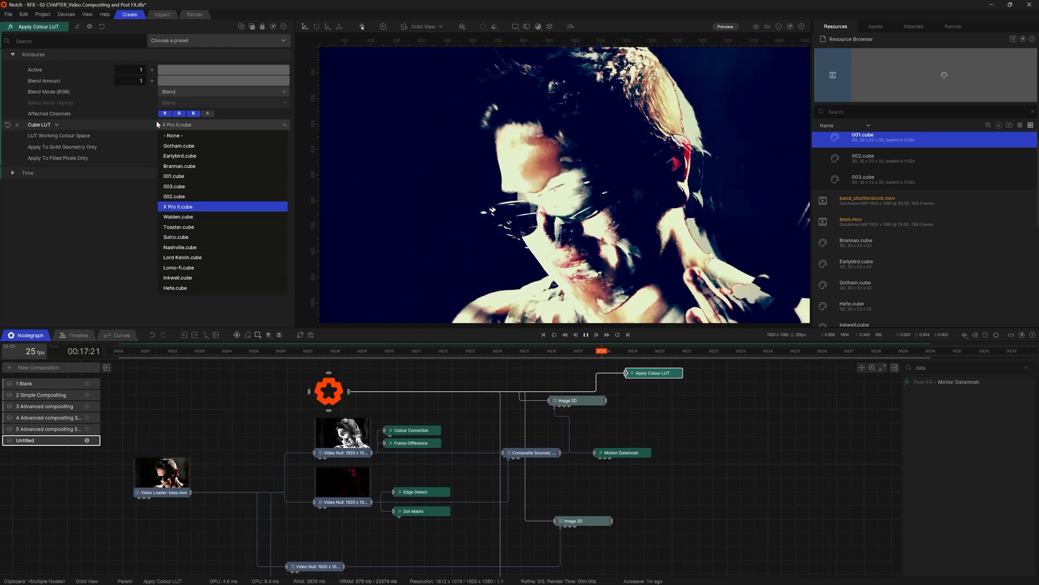
key(Up)
key(Up)
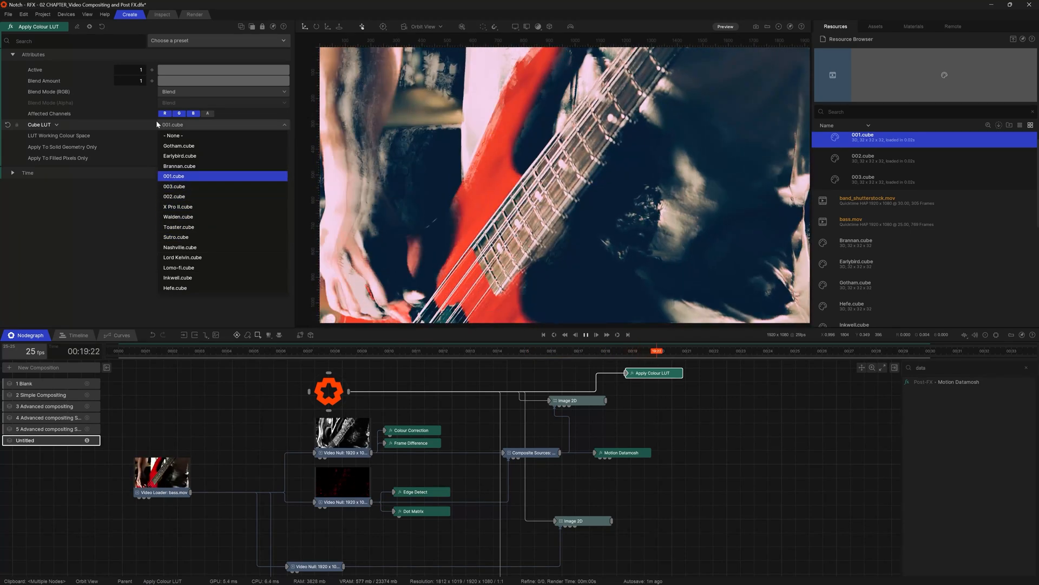
key(Down)
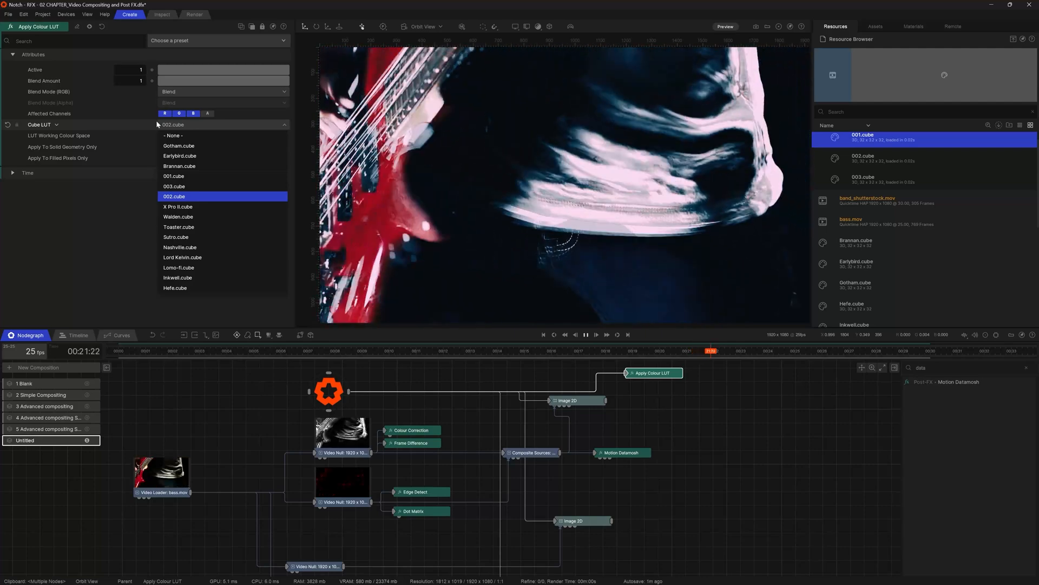
key(Return)
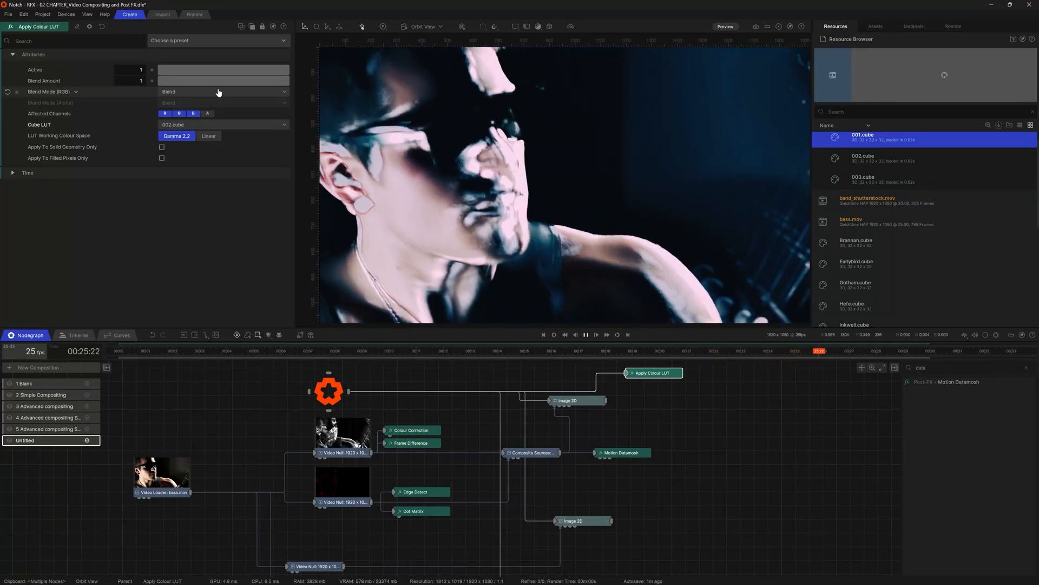
Step: Reduce the Apply Colour LUT's Blend Amount to 0.53383 and pause playback after checking the softer grade
drag(240, 82, 228, 84)
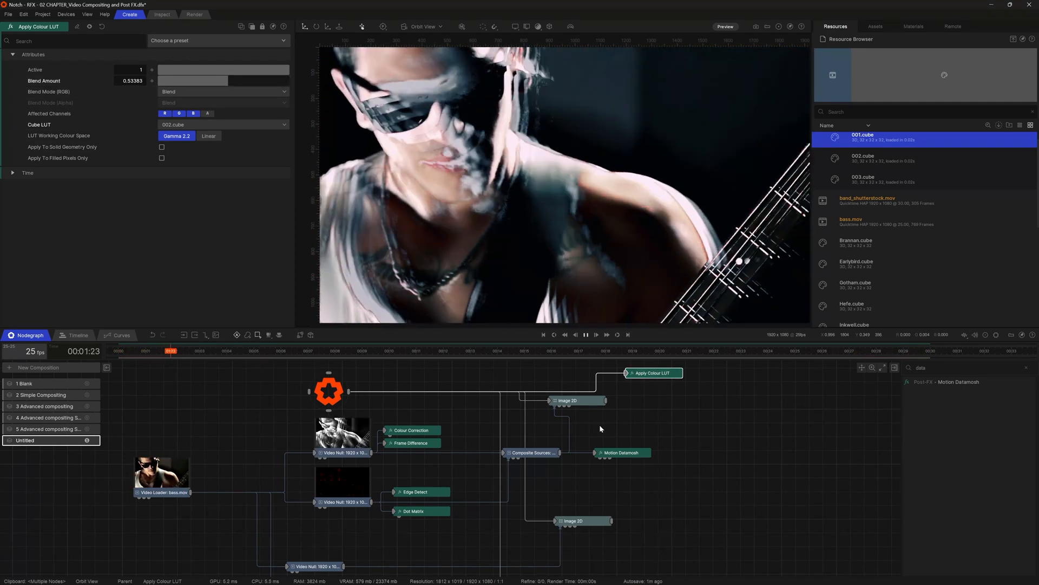
scroll(597, 431, down, 3)
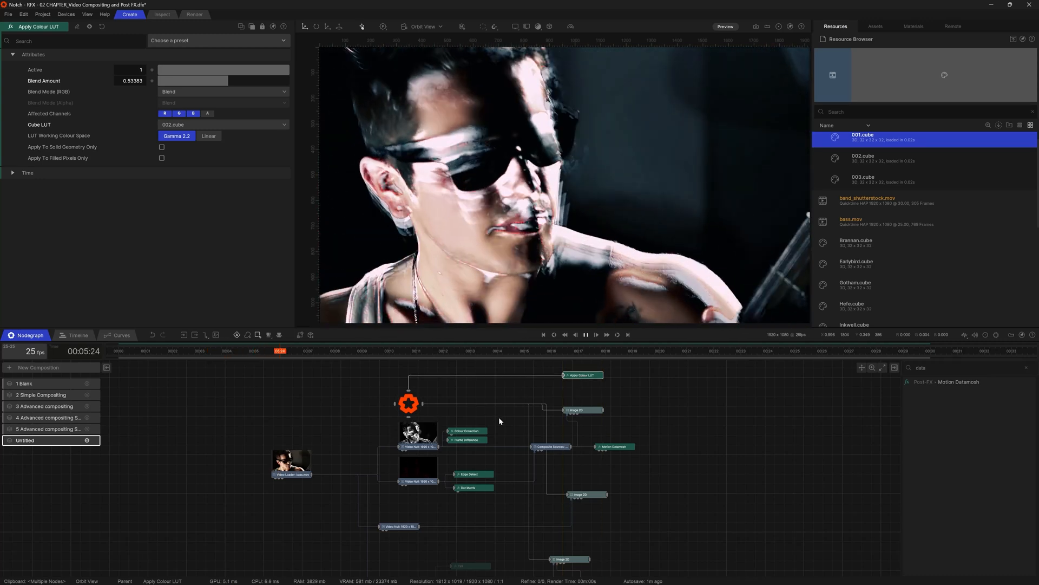
key(space)
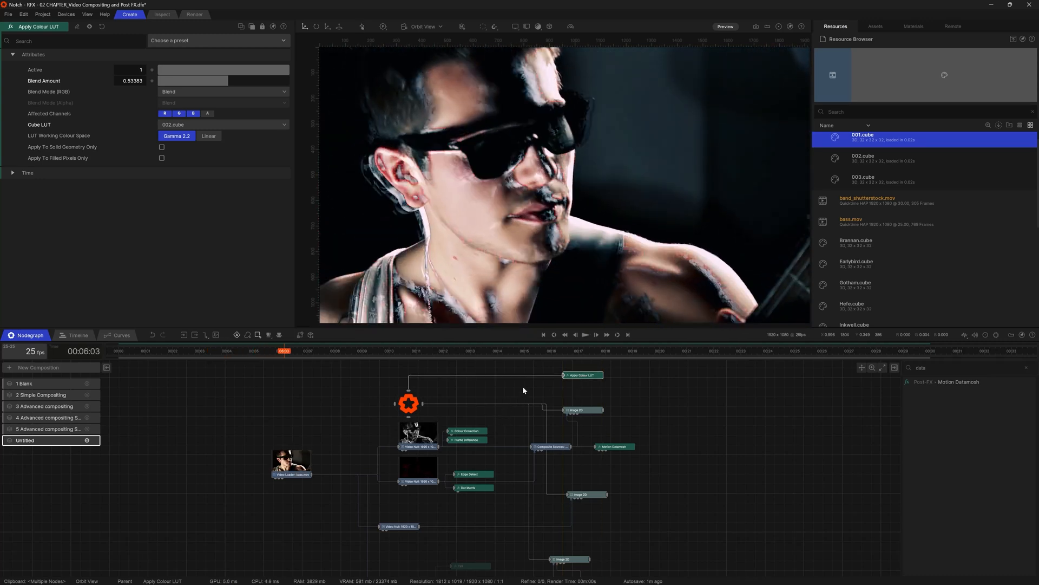
Step: Review the attributes of the Video Null with Edge Detect, the Composite Sources node and the Image 2D node below it
click(424, 437)
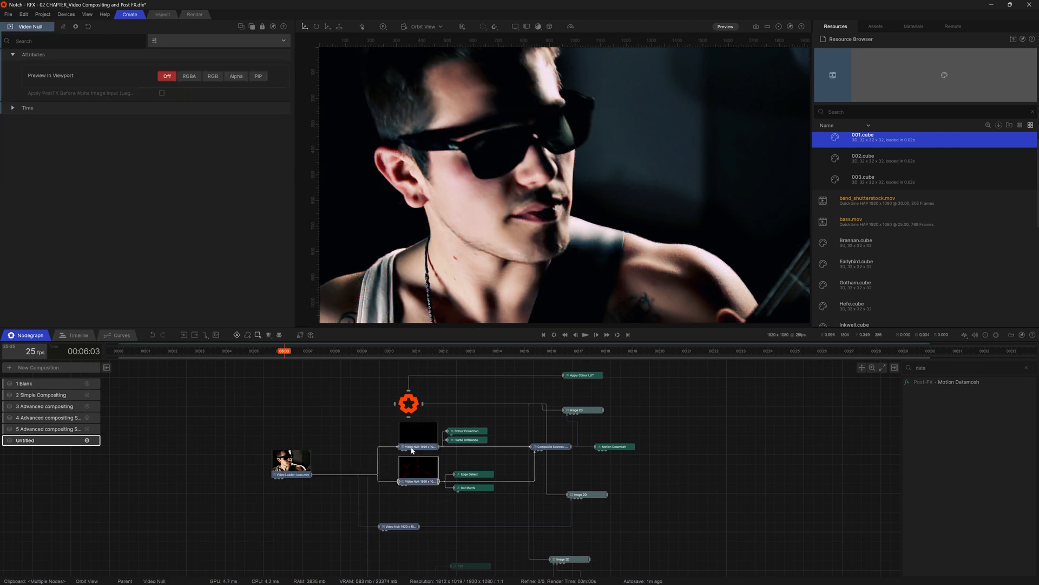
scroll(552, 448, up, 3)
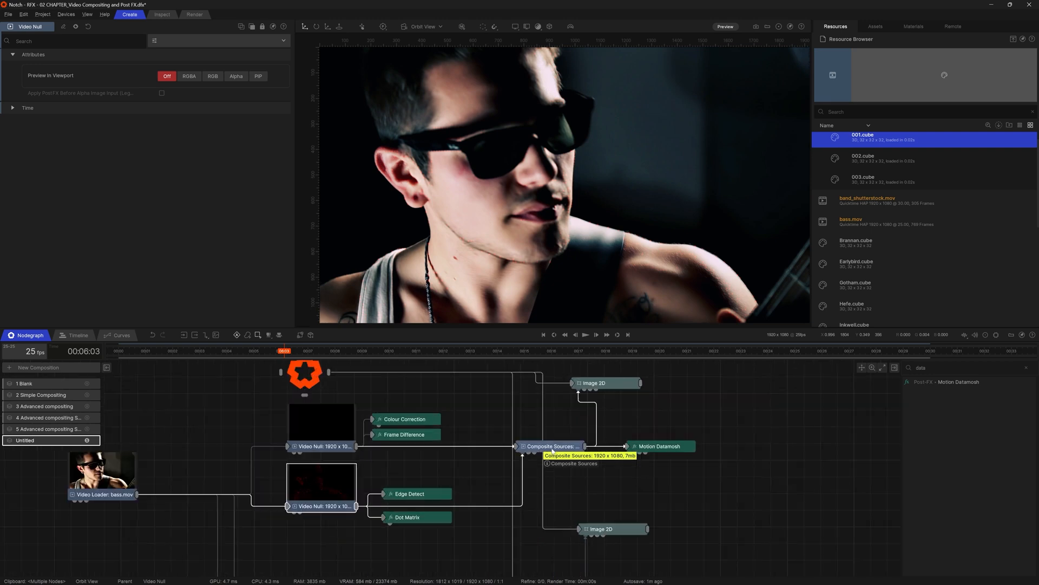
click(568, 447)
drag(568, 447, 551, 458)
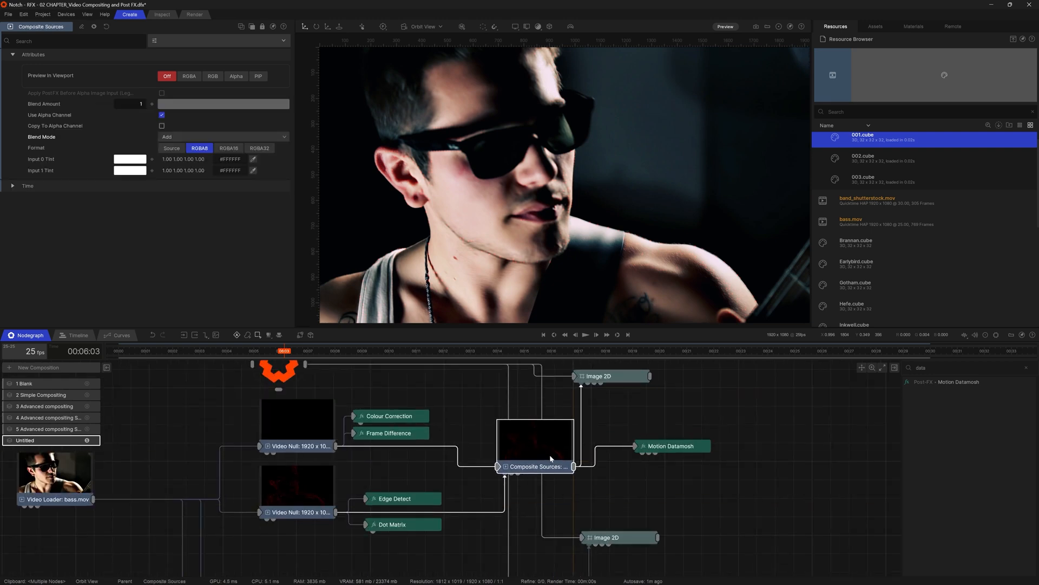
middle_drag(597, 472, 578, 410)
drag(689, 472, 571, 488)
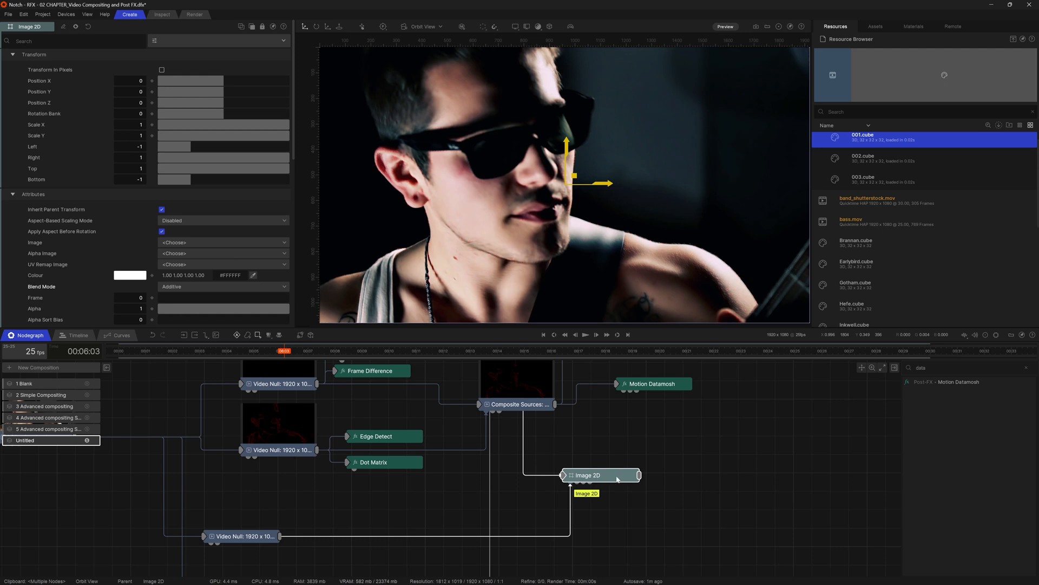
Step: Preview the Fractal Noise node's RGB output in the viewport and switch the preview off again
middle_drag(549, 433, 481, 360)
middle_drag(531, 480, 531, 429)
drag(493, 495, 479, 511)
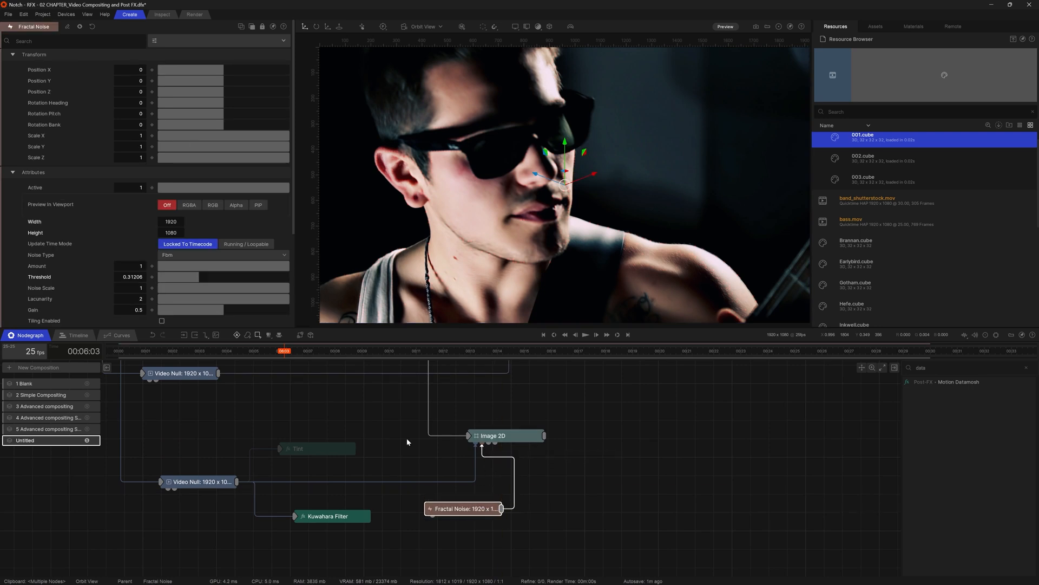
click(213, 205)
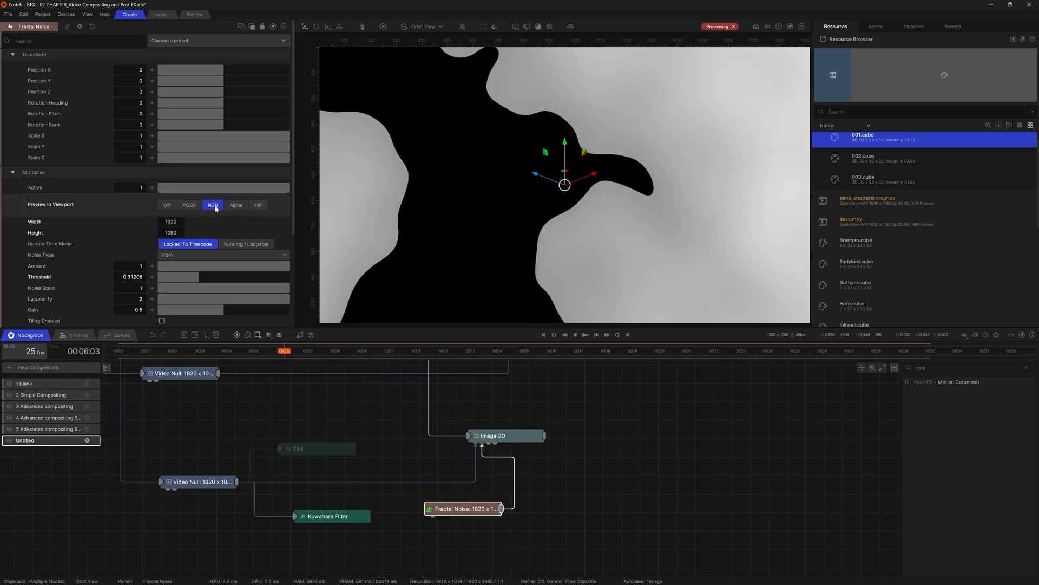
click(166, 205)
Step: Select the Image 2D node fed by the Fractal Noise, play the full composite, and pause to review the whole node network
click(502, 435)
key(space)
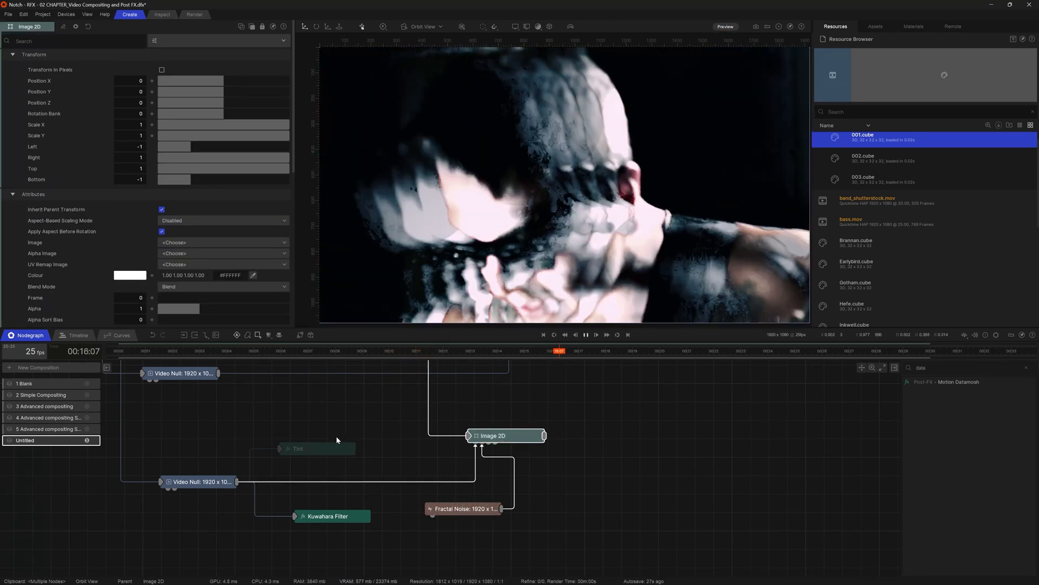
key(space)
scroll(370, 436, down, 2)
scroll(464, 538, down, 3)
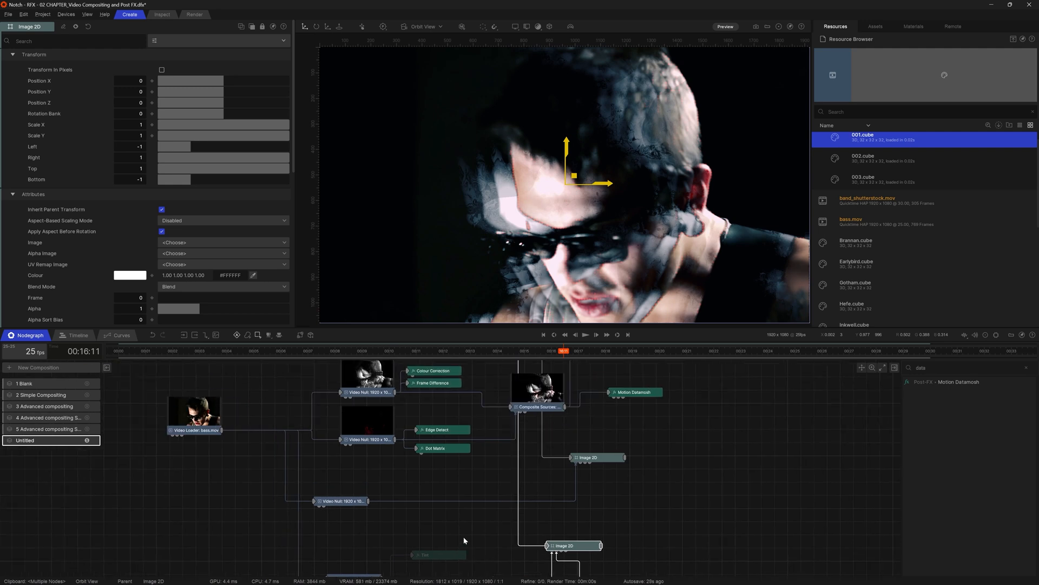
middle_drag(493, 514, 475, 501)
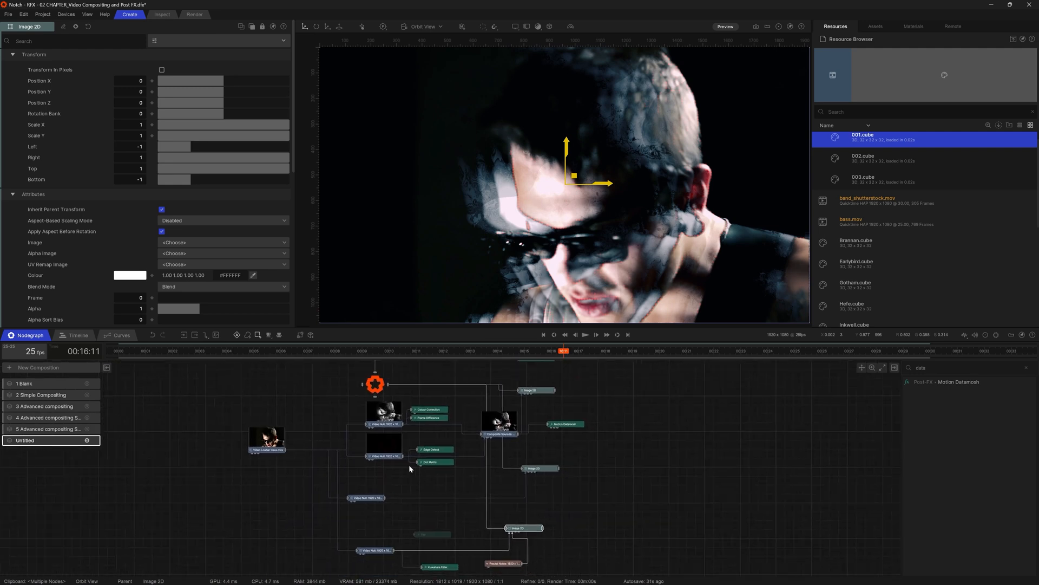